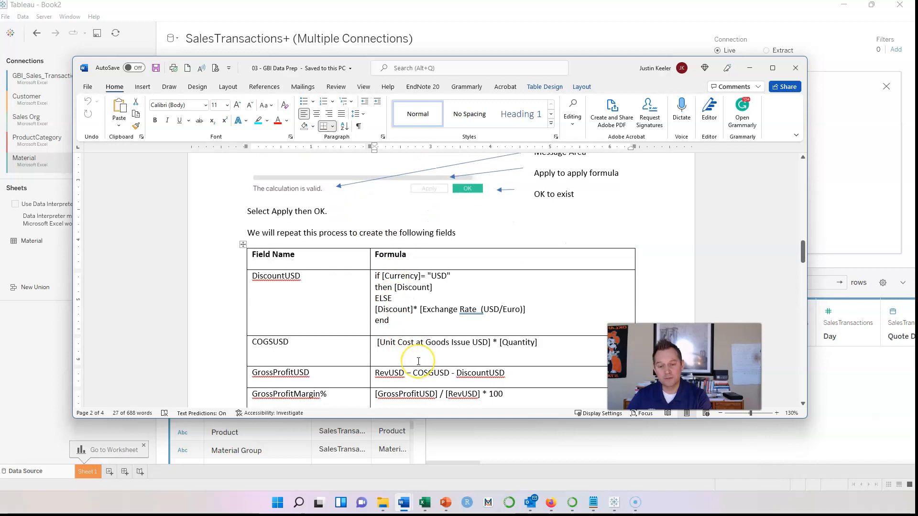
Read through the Word guide, dismissing the spelling suggestions on DiscountUSD
right_click(471, 372)
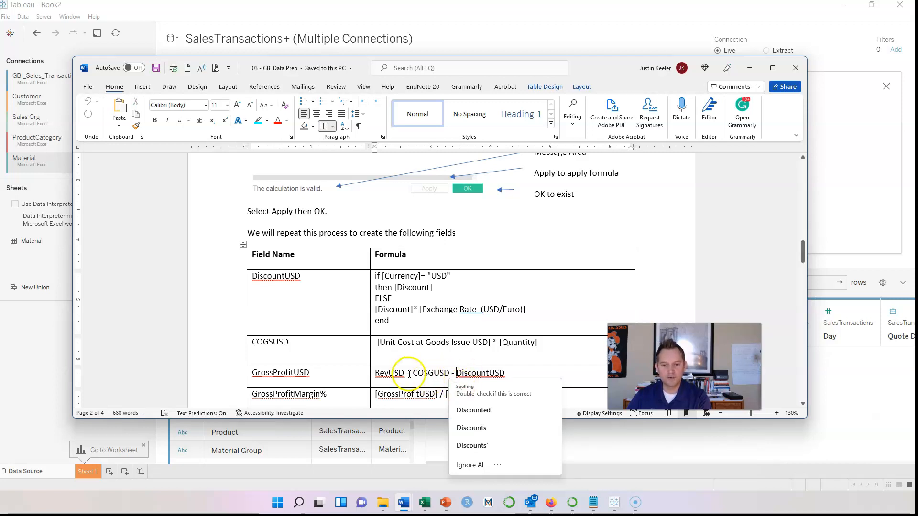
click(432, 357)
scroll(432, 357, down, 2)
scroll(432, 356, down, 1)
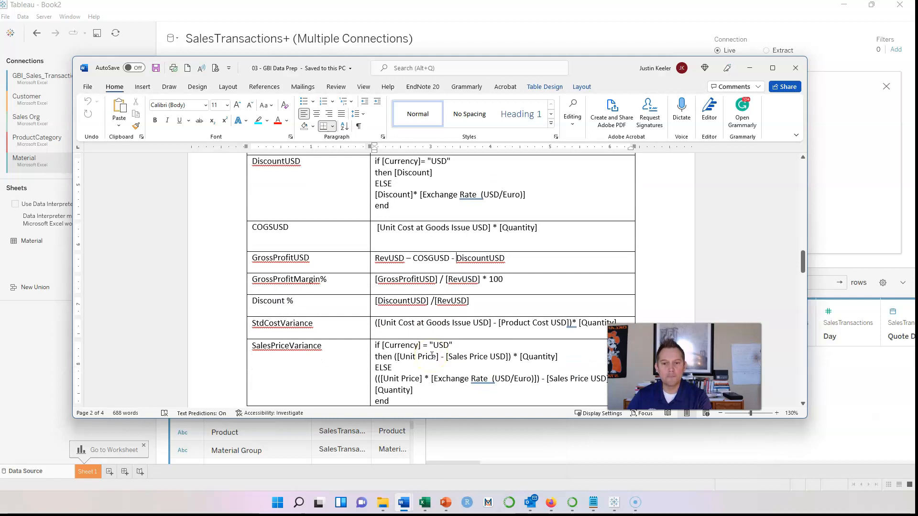
scroll(432, 356, down, 1)
click(433, 311)
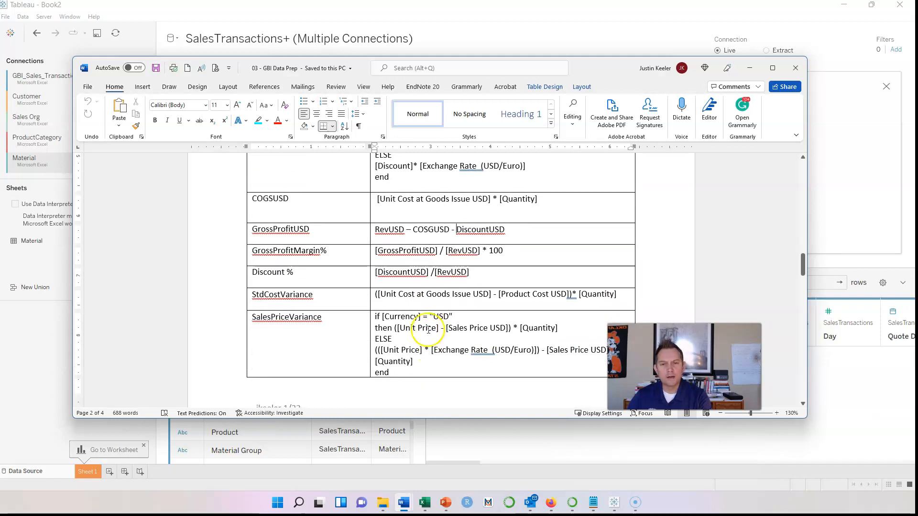
scroll(434, 310, up, 2)
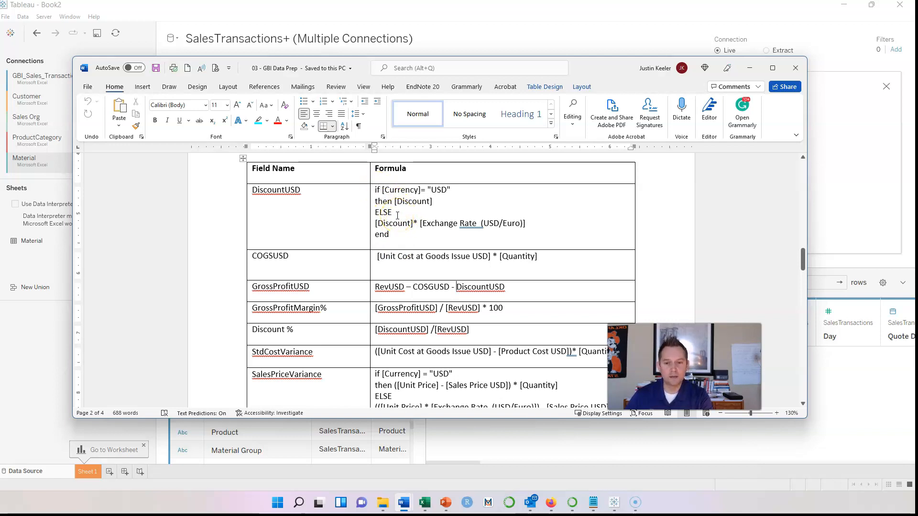
scroll(398, 216, down, 12)
scroll(388, 207, up, 3)
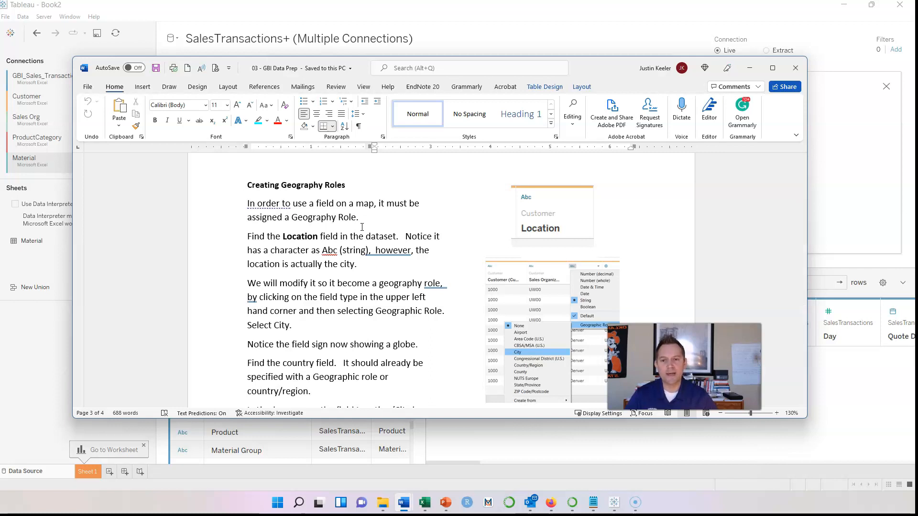
scroll(369, 227, down, 12)
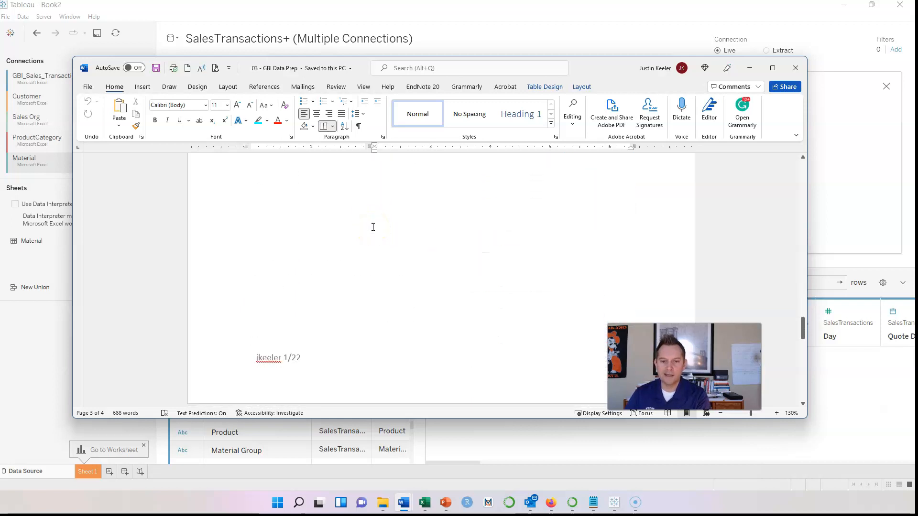
scroll(373, 228, down, 8)
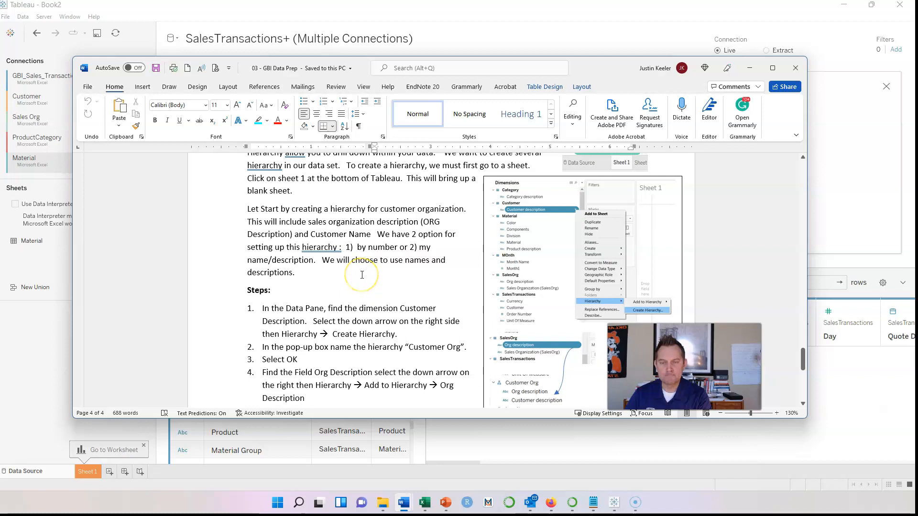
scroll(362, 275, down, 1)
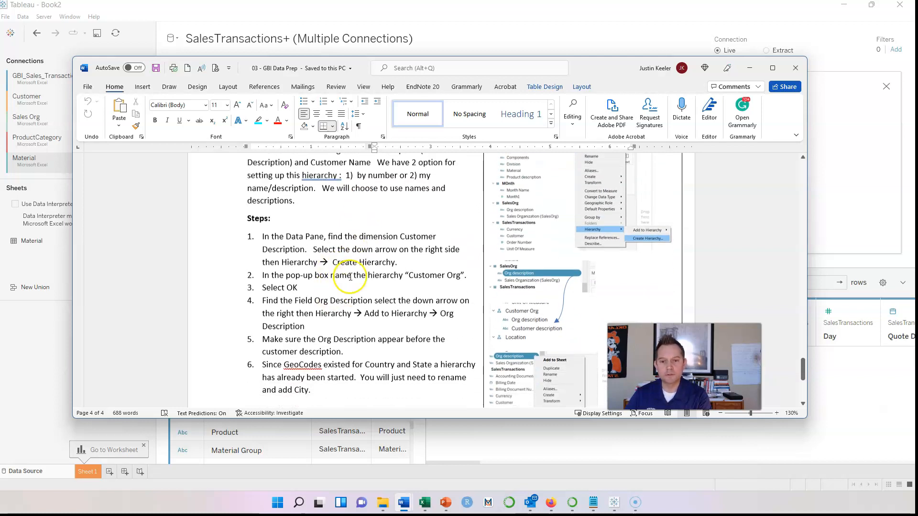
scroll(424, 249, up, 15)
scroll(430, 255, up, 10)
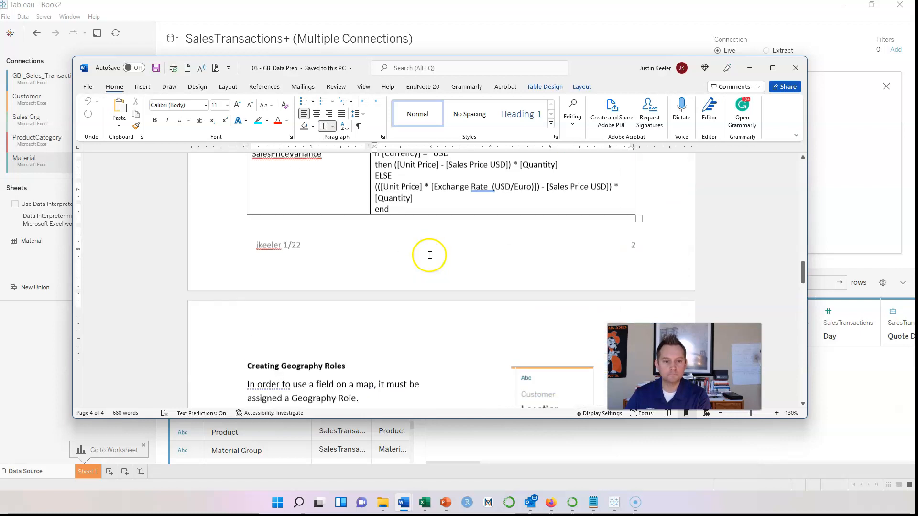
Minimize Word and sort the data source grid's fields A to Z ascending
click(749, 69)
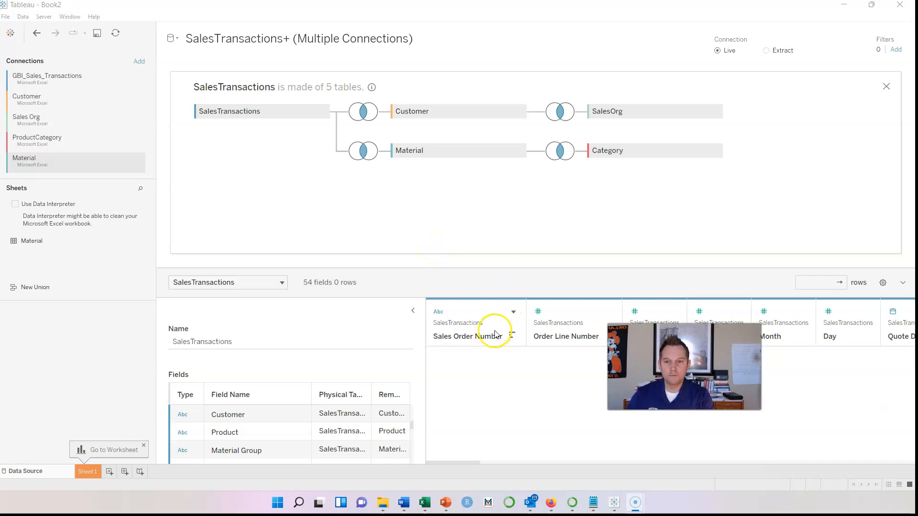
click(883, 283)
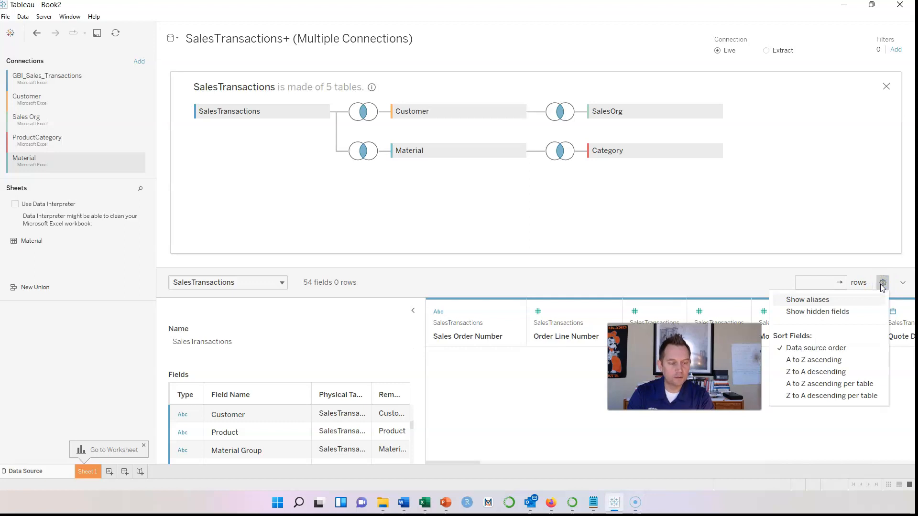
click(825, 361)
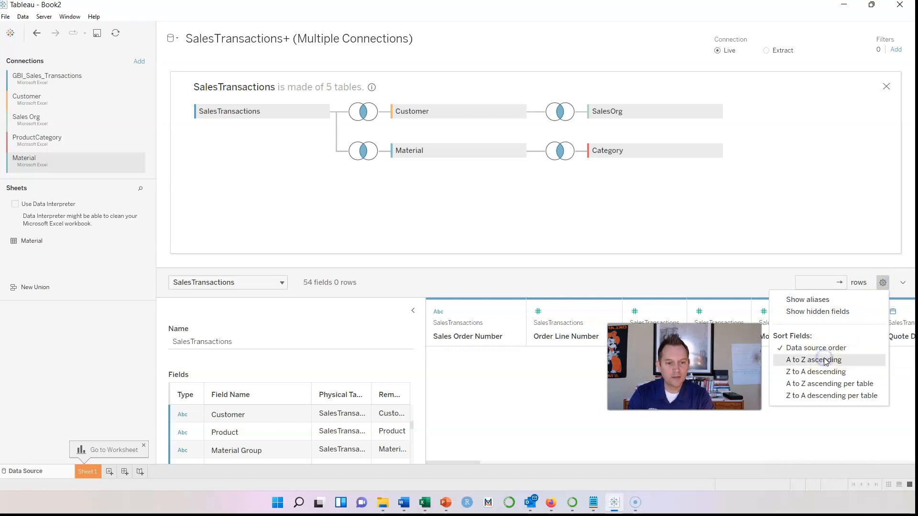
click(811, 362)
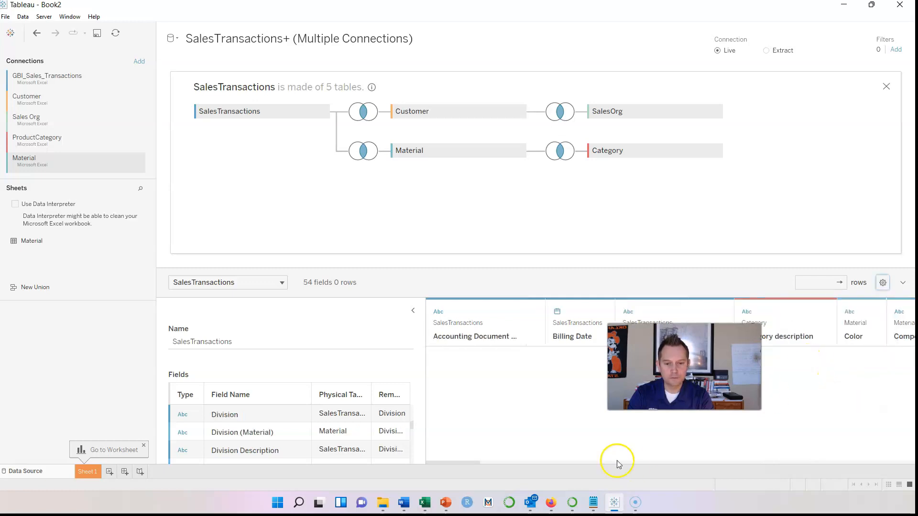
drag(468, 464, 652, 466)
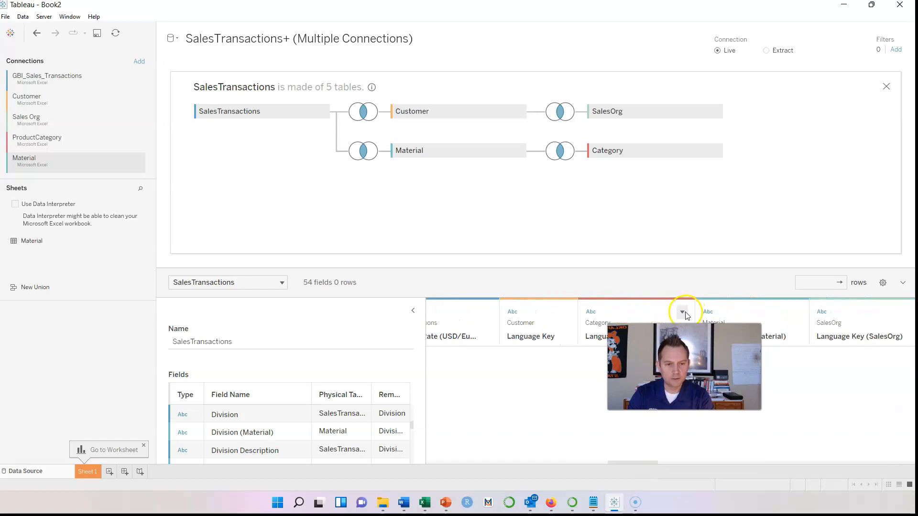
Hide the Category Language Key, Customer Language Key and Language Key (SalesOrg) fields
click(683, 313)
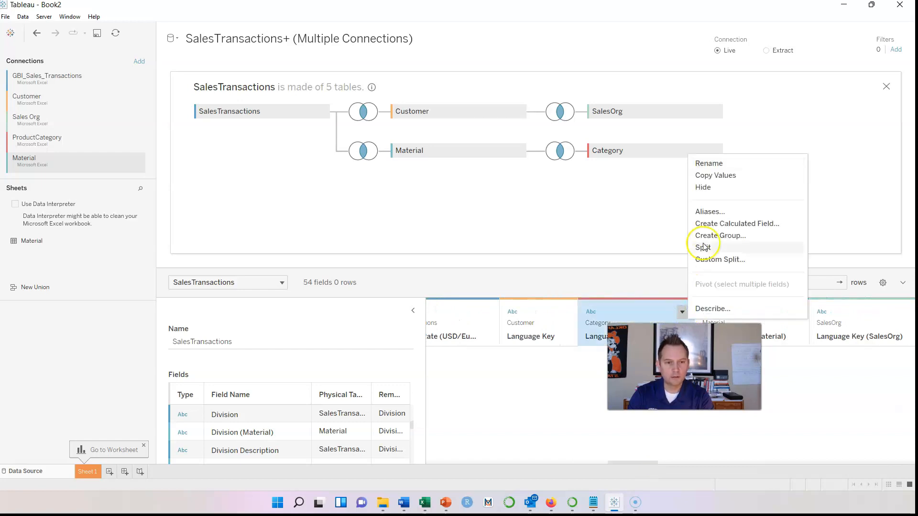
click(704, 188)
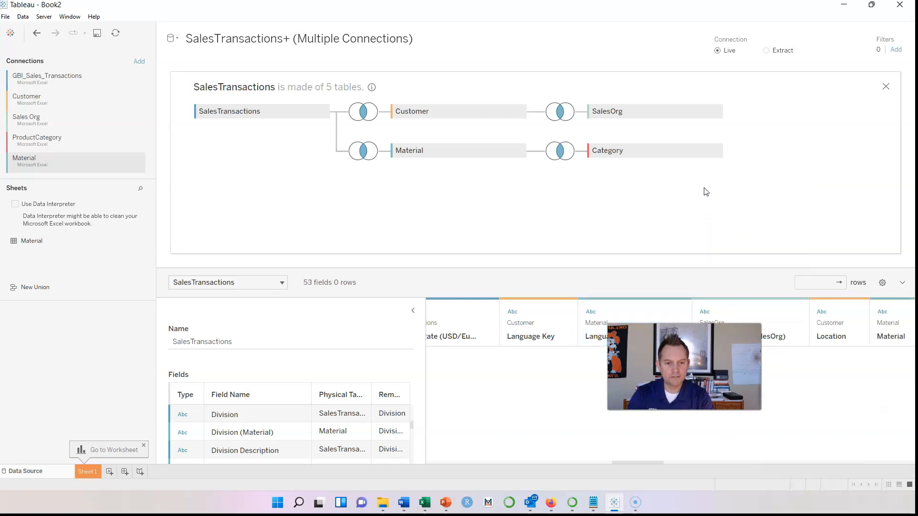
click(566, 313)
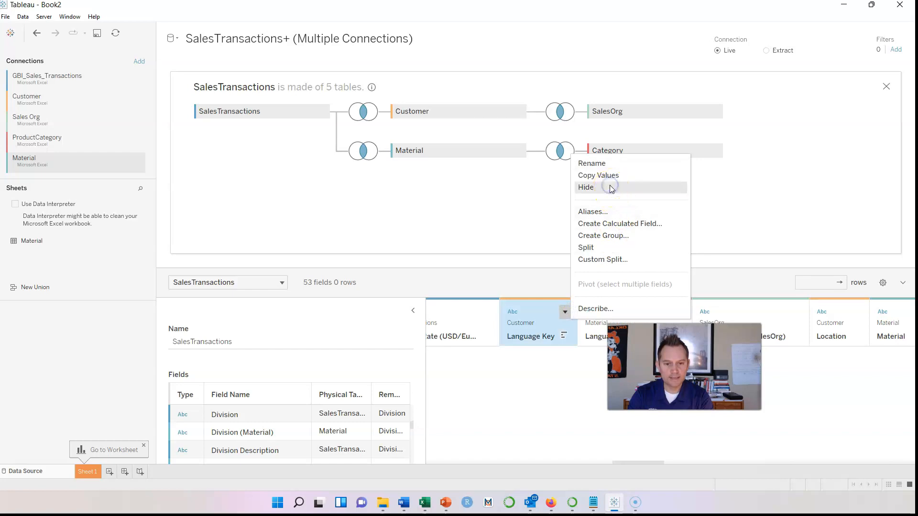
click(612, 189)
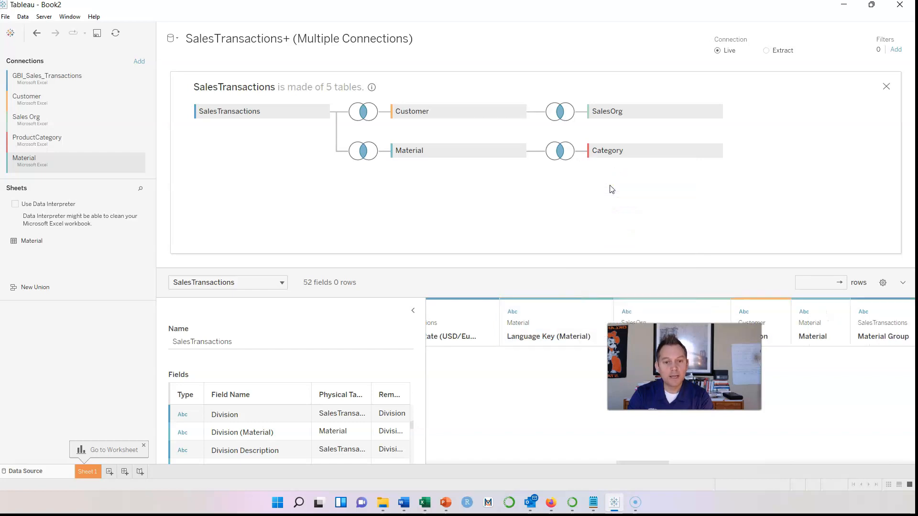
click(601, 312)
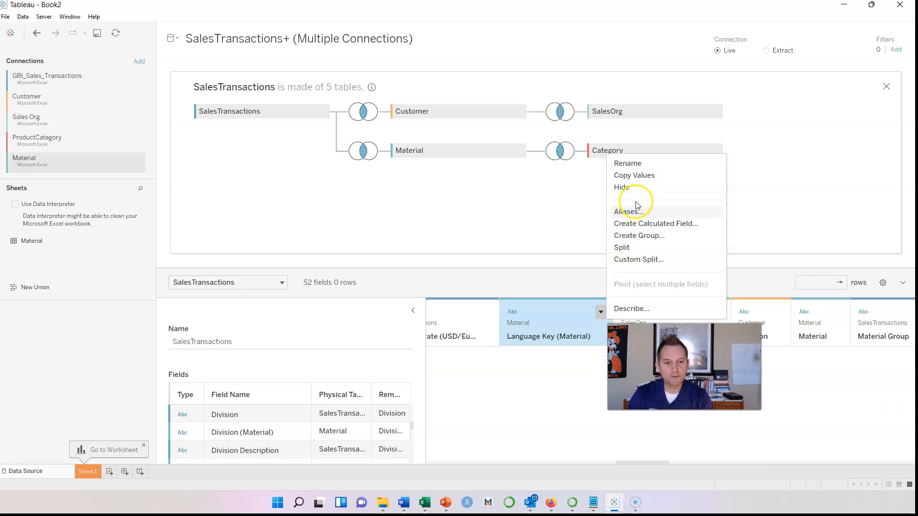
click(555, 360)
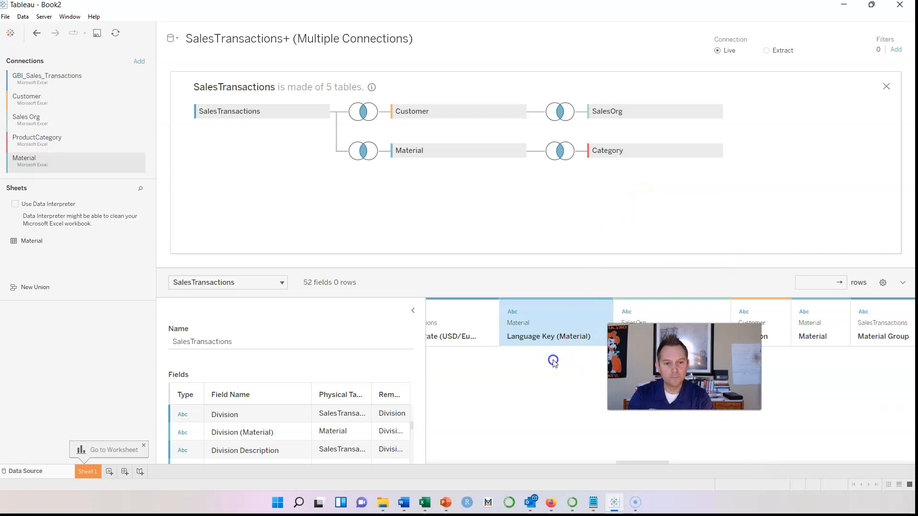
mouse_move(638, 463)
mouse_down()
mouse_move(625, 467)
mouse_move(654, 468)
mouse_up()
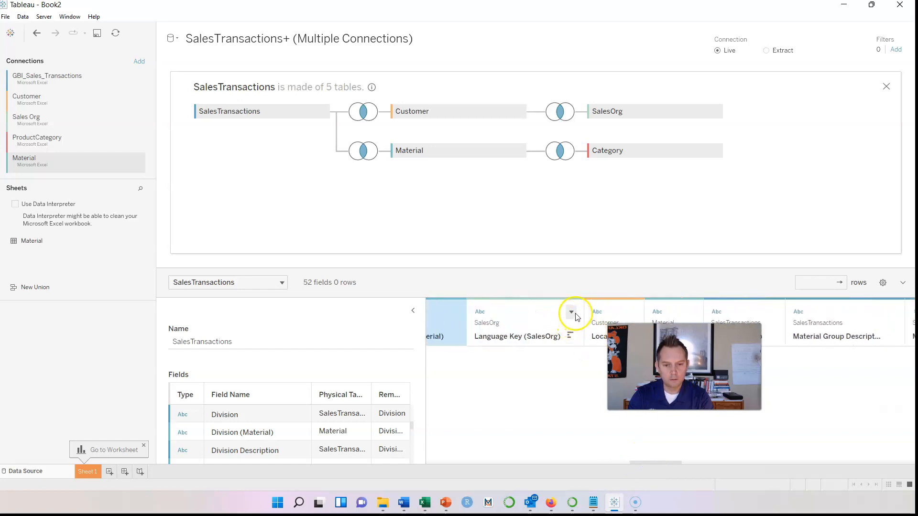
click(572, 310)
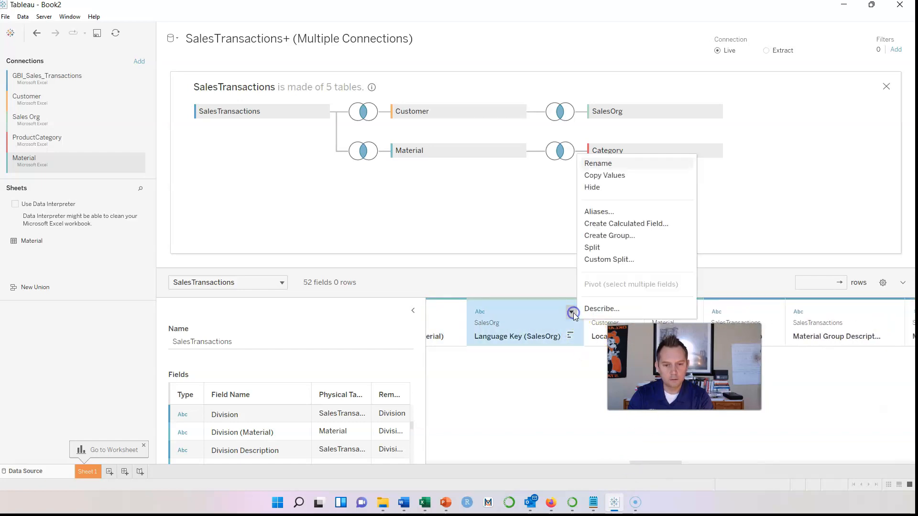
click(606, 189)
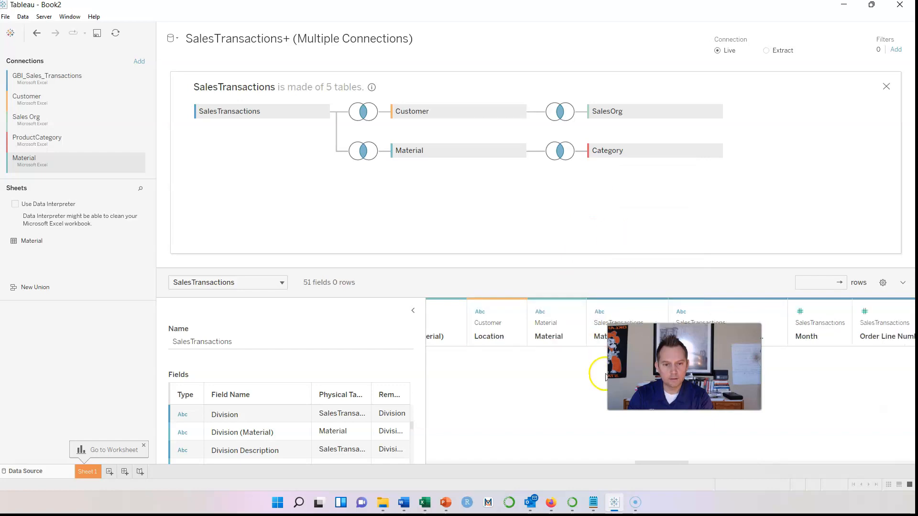
Hide the Language Key (Material) field and the Category table's Product Category field
click(574, 312)
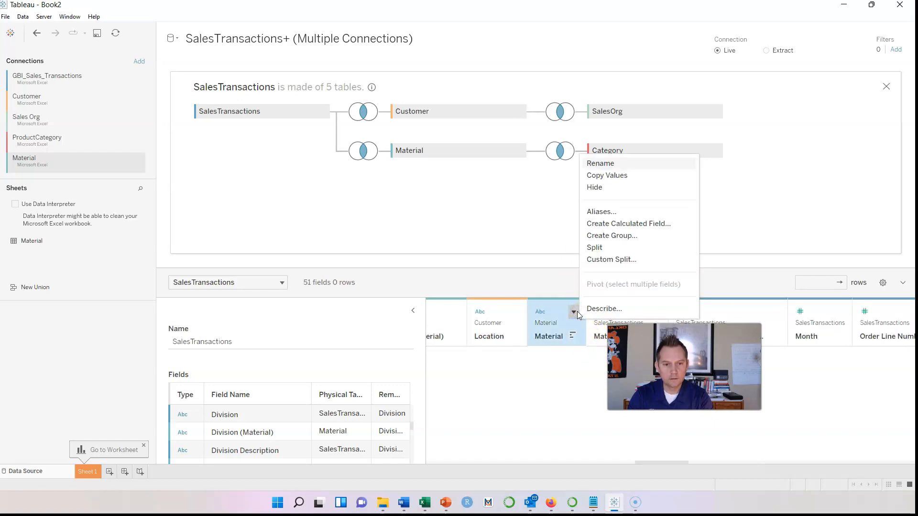
click(591, 417)
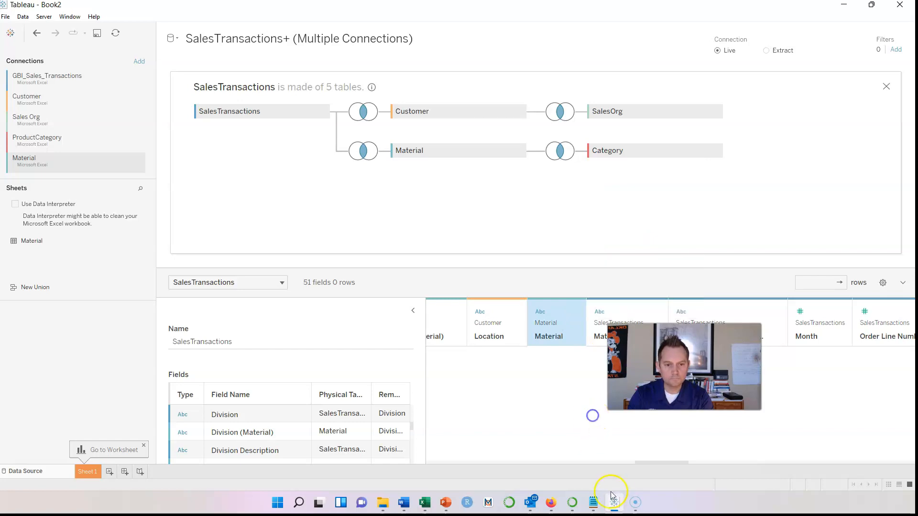
drag(676, 463, 659, 462)
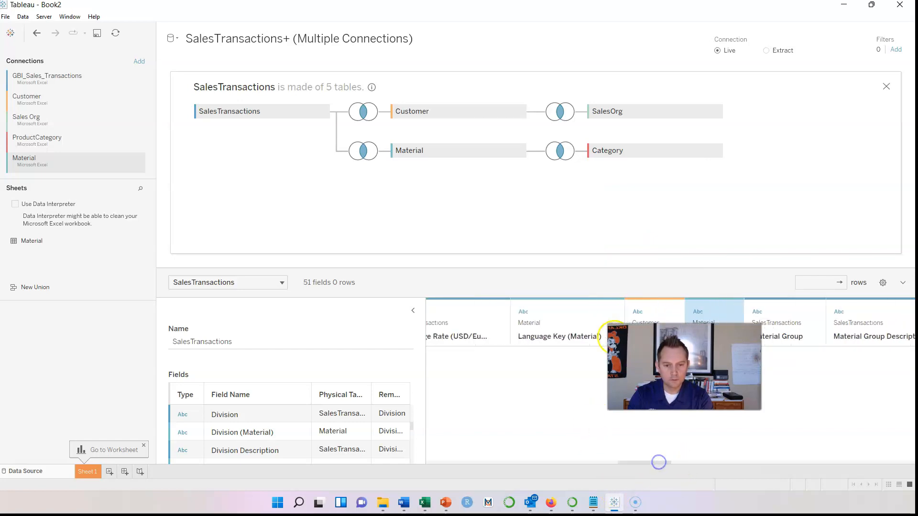
click(612, 312)
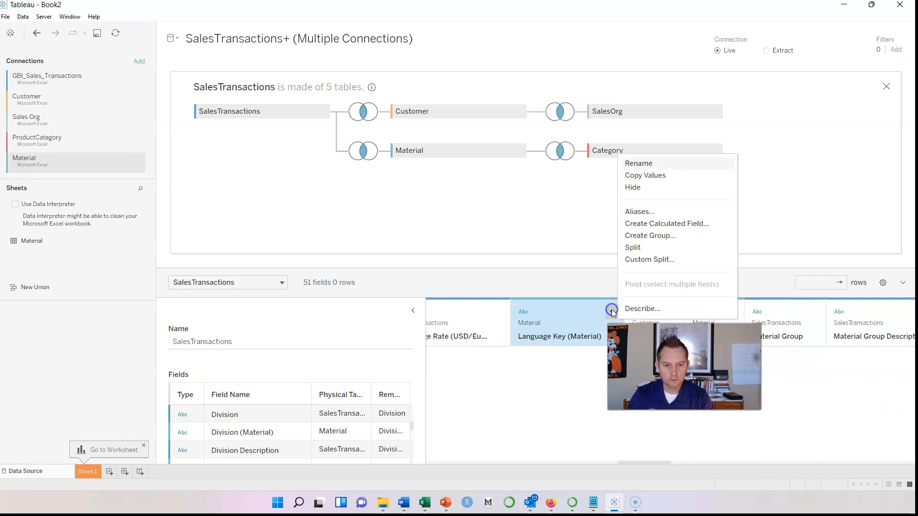
click(641, 187)
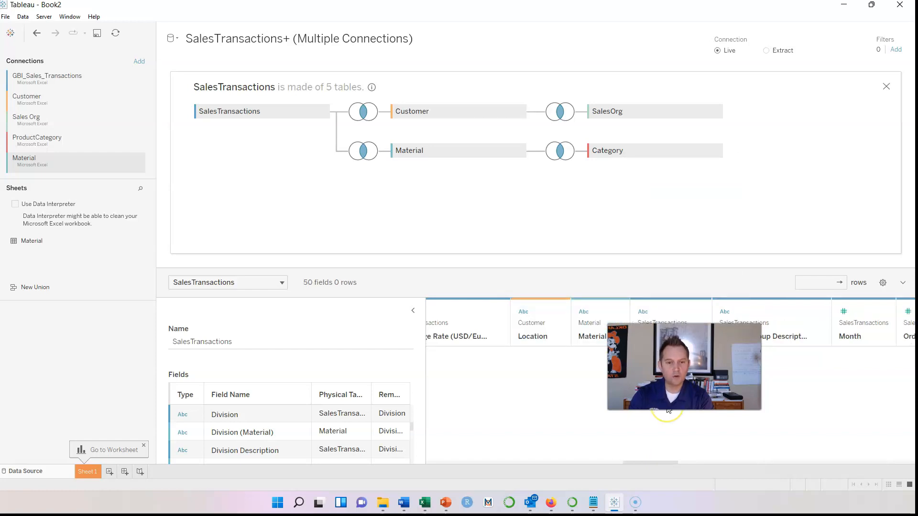
drag(656, 462, 750, 473)
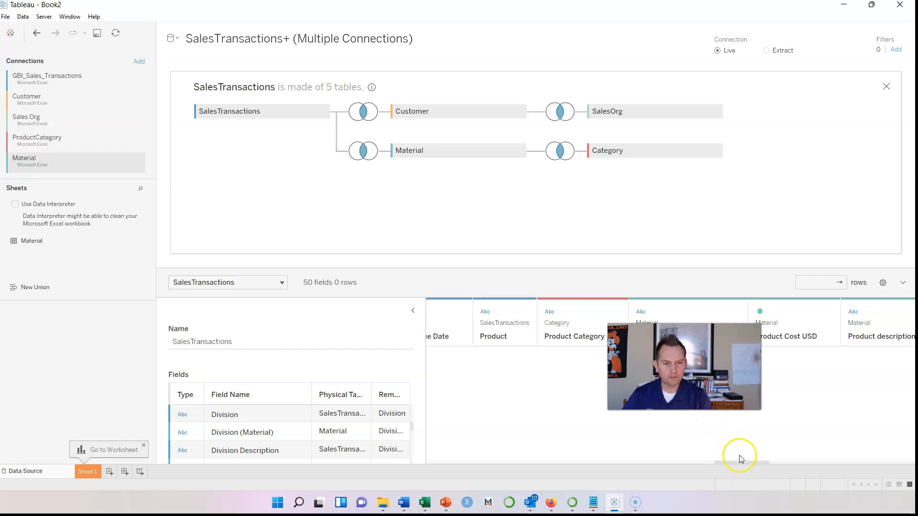
click(591, 336)
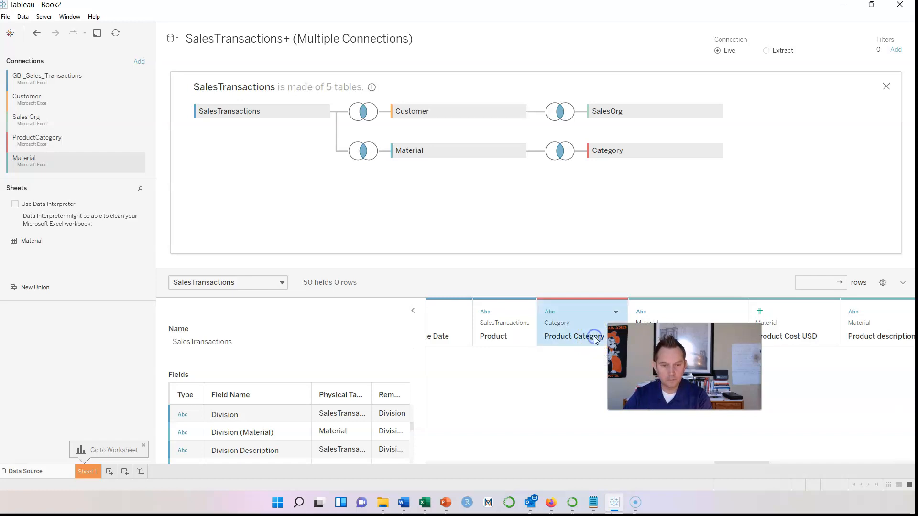
click(616, 312)
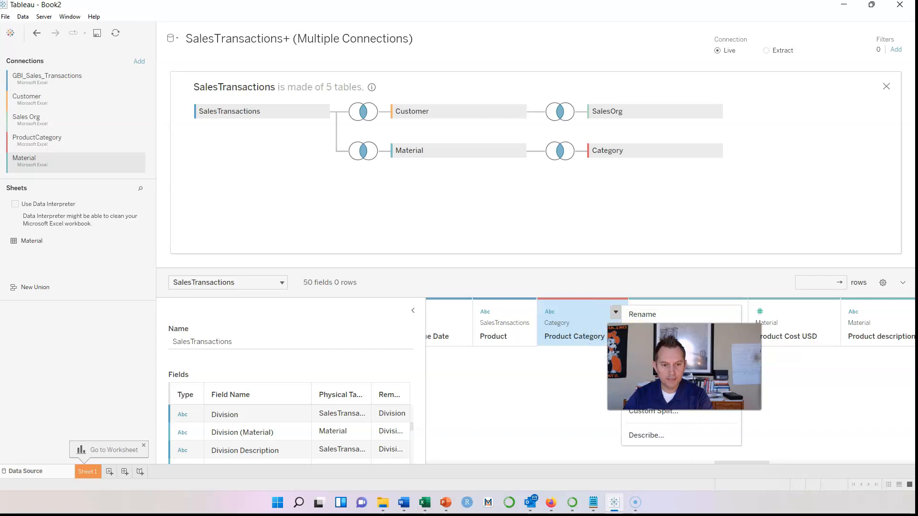
click(637, 342)
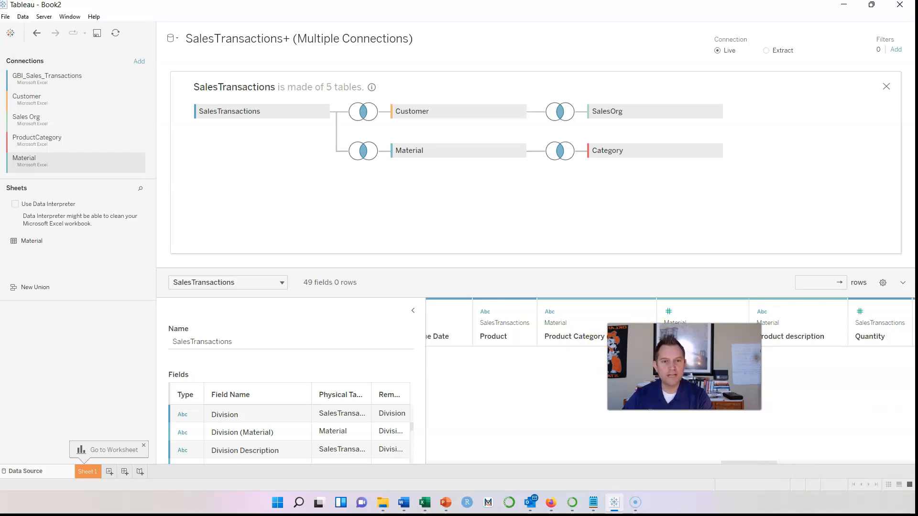
Switch the field sort to data source order and scroll across the 49 fields
click(883, 283)
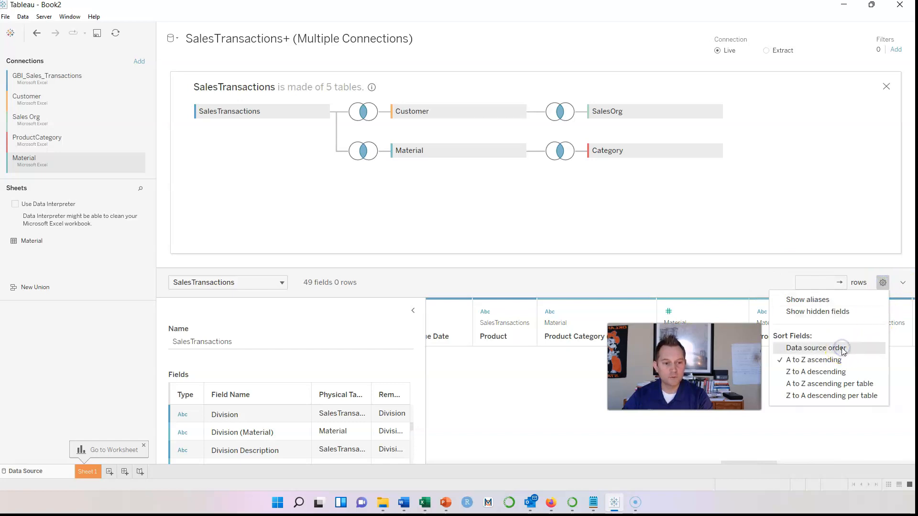
click(825, 352)
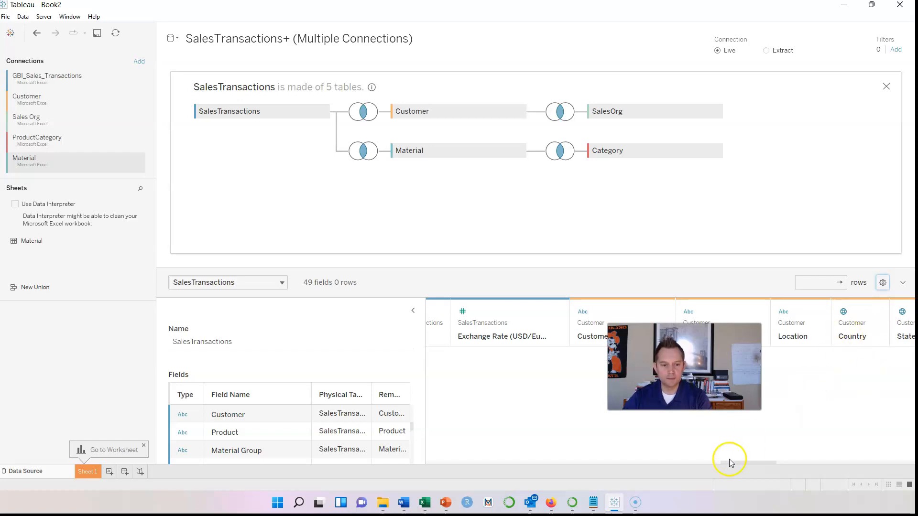
drag(731, 467, 737, 463)
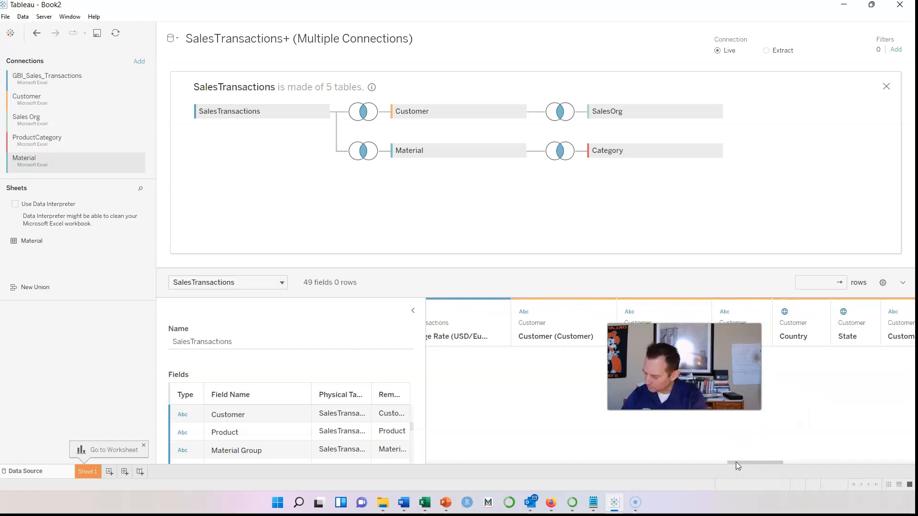
drag(736, 462, 912, 447)
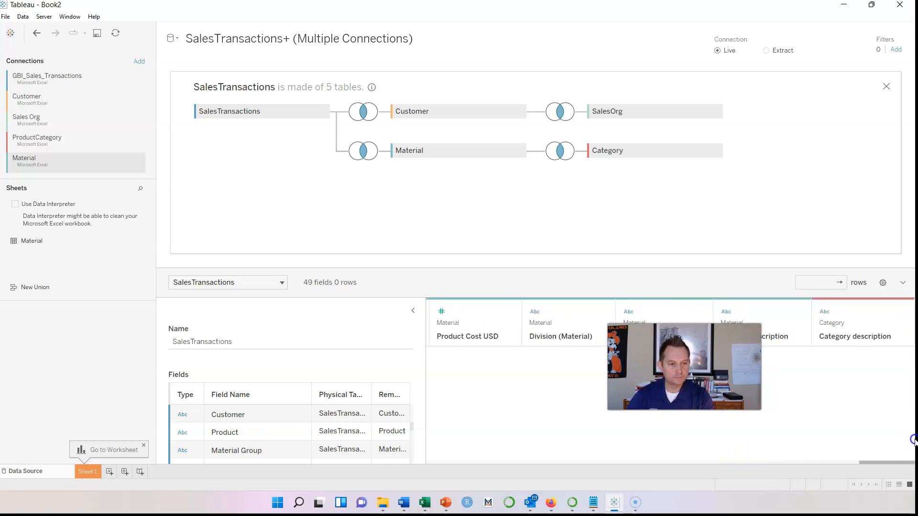
Create a calculated field from Product description's menu and name it RevUSD
click(799, 313)
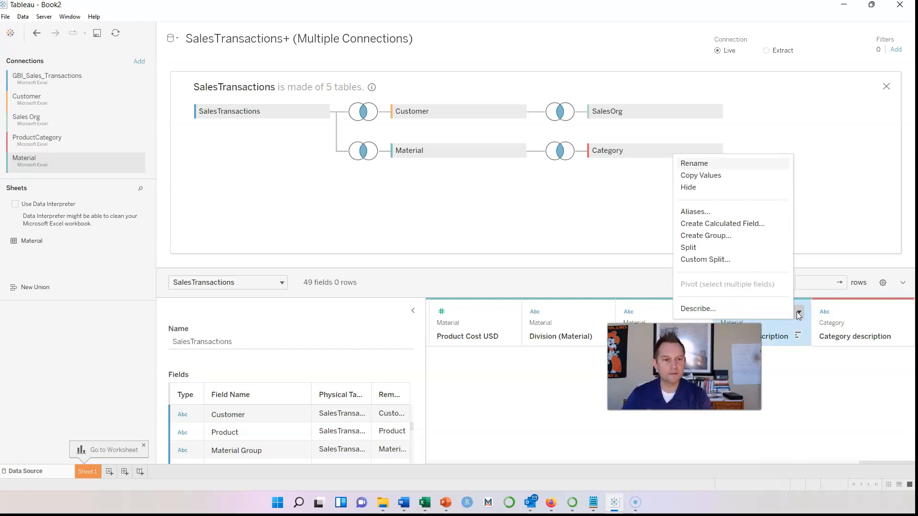
click(722, 224)
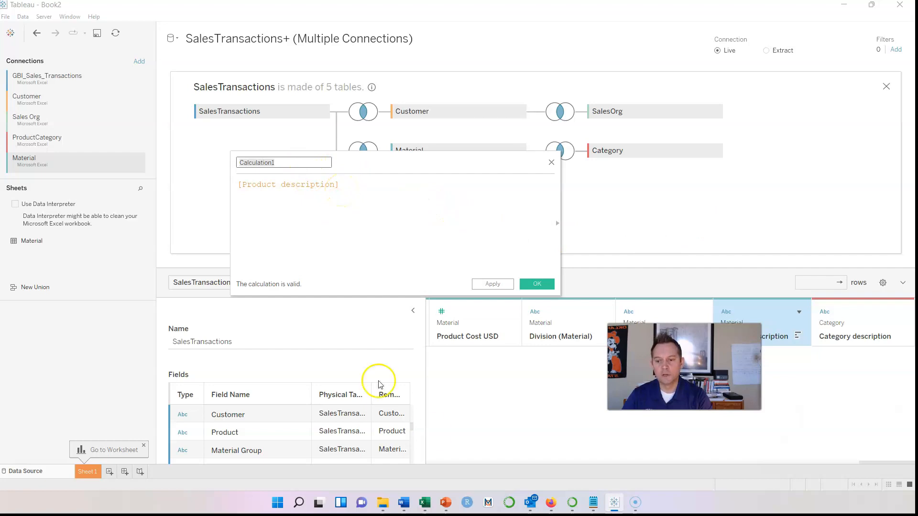
click(871, 5)
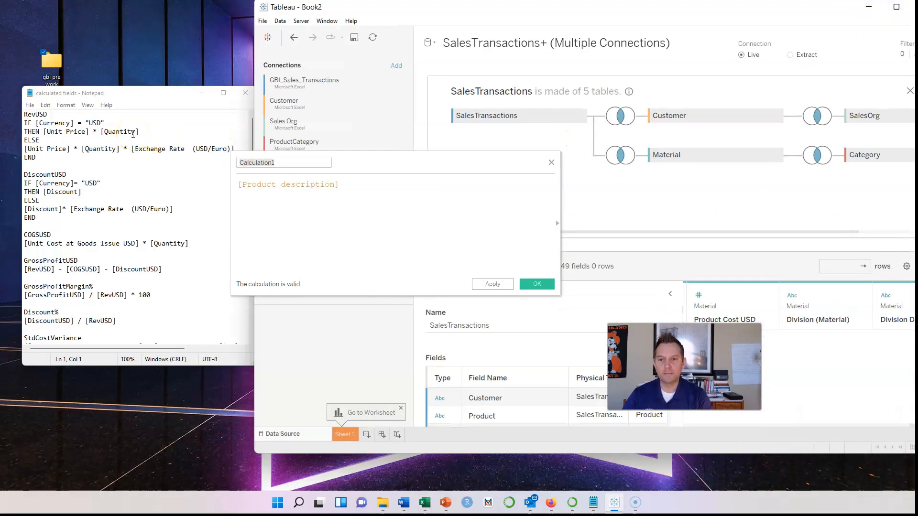
click(53, 114)
drag(53, 115, 11, 113)
key(ctrl+c)
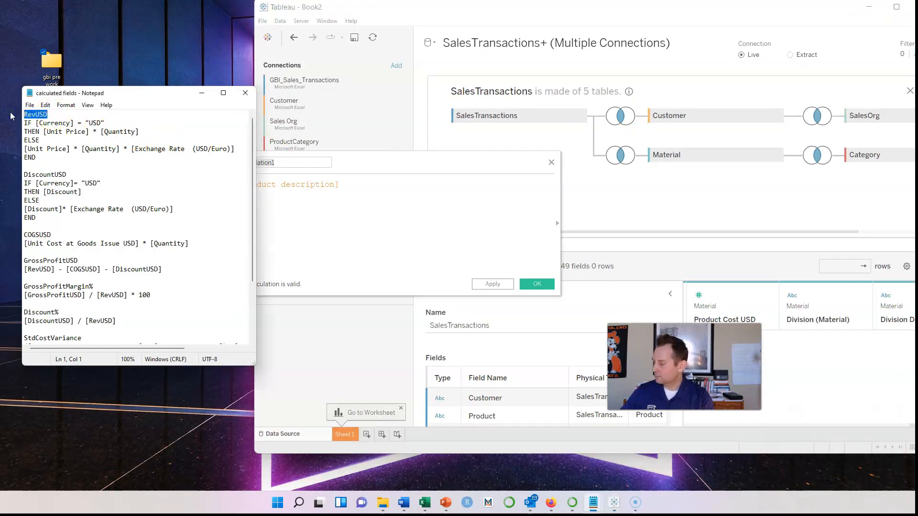
click(297, 162)
drag(296, 162, 241, 161)
key(ctrl+v)
Paste the IF [Currency] RevUSD formula from Notepad and save the field
click(87, 142)
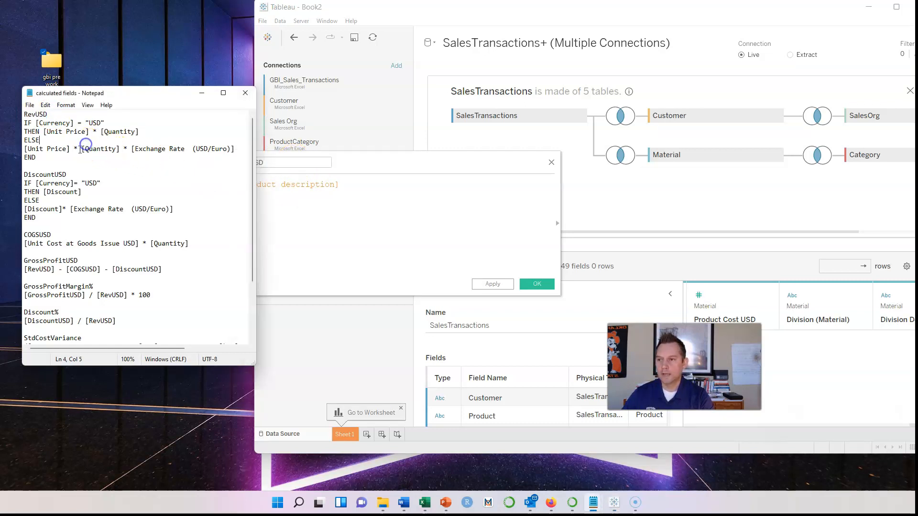
drag(40, 156, 26, 123)
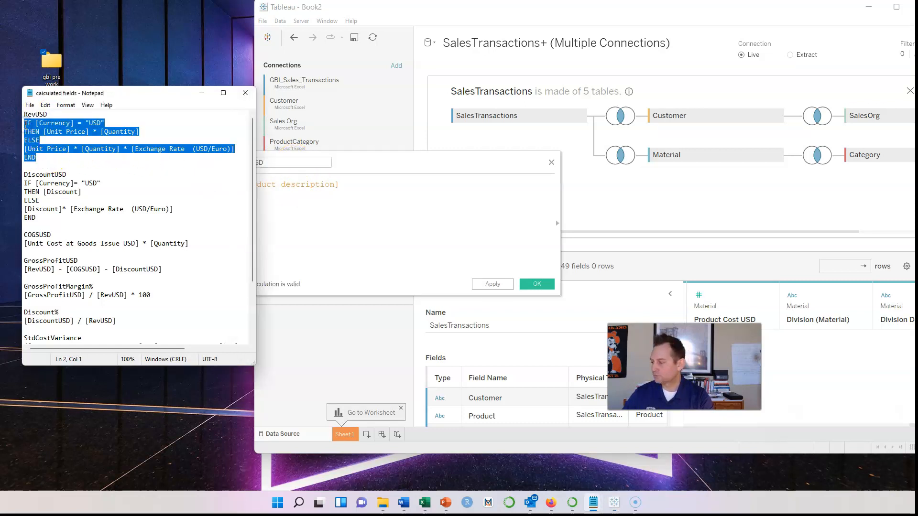
click(344, 184)
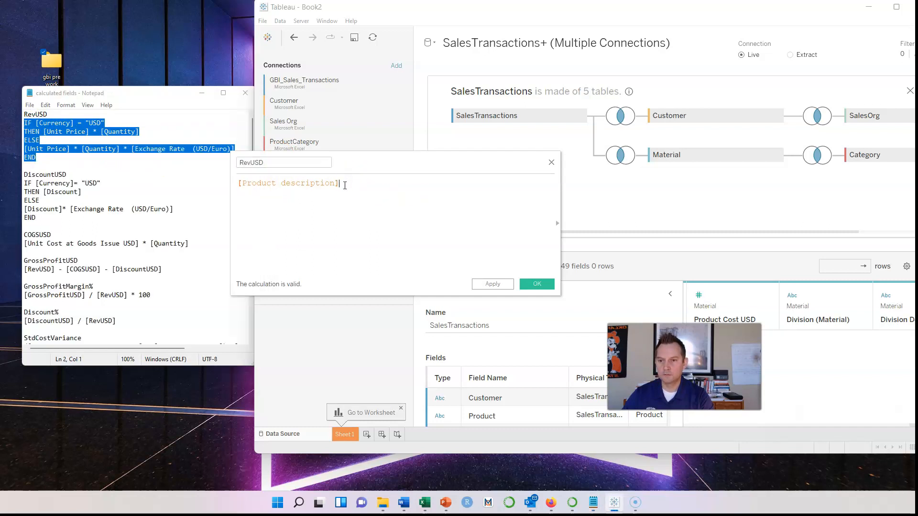
drag(344, 185, 384, 191)
key(BackSpace)
key(BackSpace)
key(BackSpace)
key(BackSpace)
key(BackSpace)
key(BackSpace)
key(BackSpace)
key(BackSpace)
key(BackSpace)
key(BackSpace)
key(BackSpace)
key(BackSpace)
key(BackSpace)
key(BackSpace)
key(BackSpace)
key(BackSpace)
key(BackSpace)
key(BackSpace)
key(BackSpace)
key(BackSpace)
text(IF [Currency] = "USD" THEN [Unit Price] * [Quantity] ELSE [Unit Price] * [Quantity] * [Exchange Rate  (USD/Euro)] END)
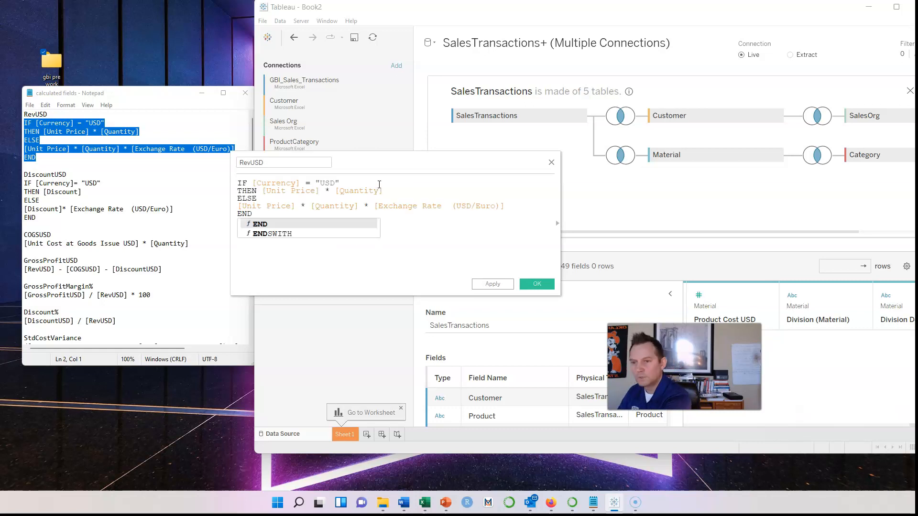
click(473, 231)
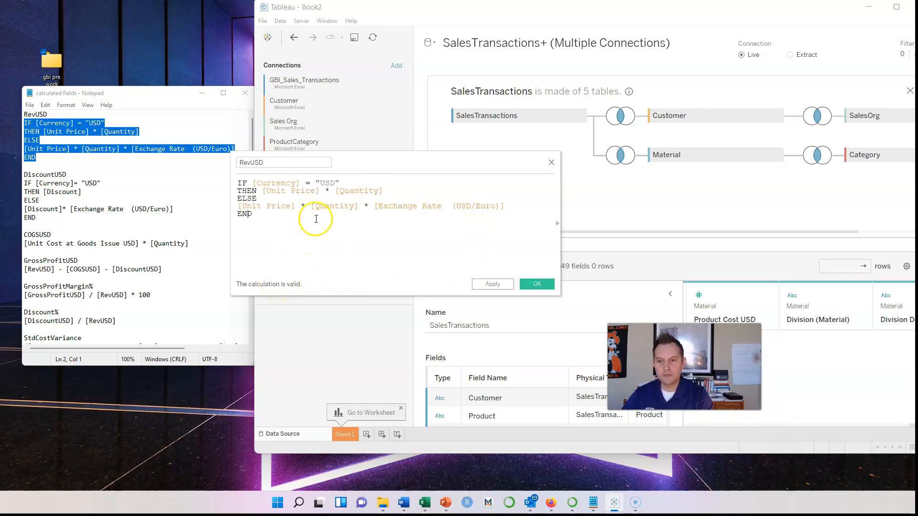
click(537, 284)
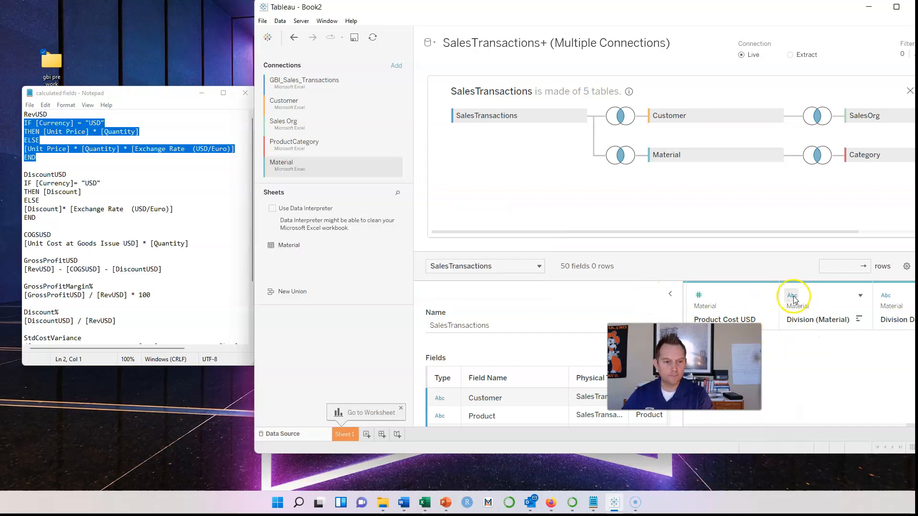
click(767, 296)
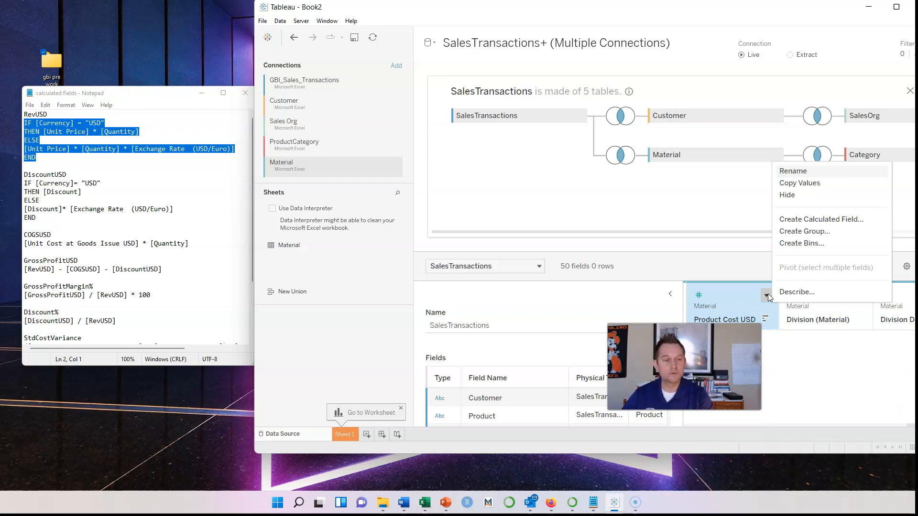
Start a calculated field from Product Cost USD's menu named DiscountUSD
click(797, 223)
drag(54, 174, 25, 174)
key(ctrl+c)
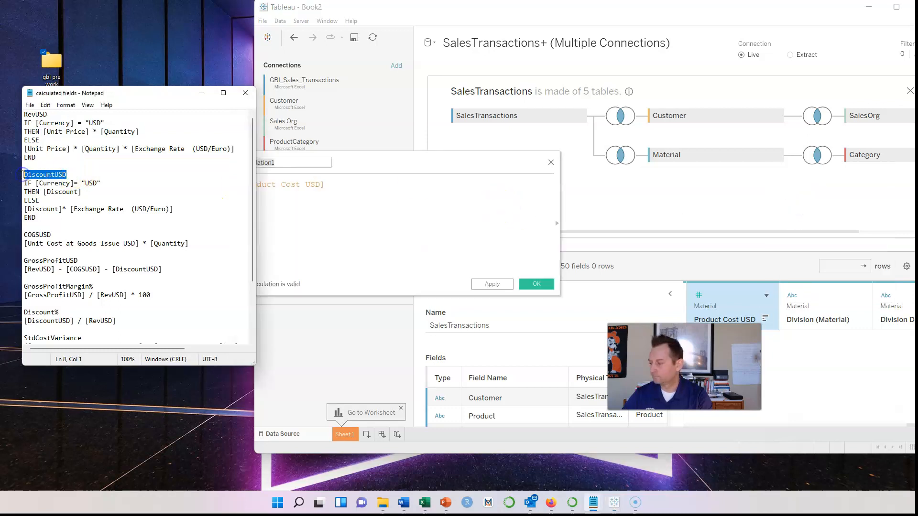
click(304, 162)
double_click(252, 158)
key(ctrl+v)
Replace the placeholder with the DiscountUSD conversion formula from Notepad and save it
click(110, 198)
click(50, 219)
drag(51, 218, 22, 186)
key(ctrl+c)
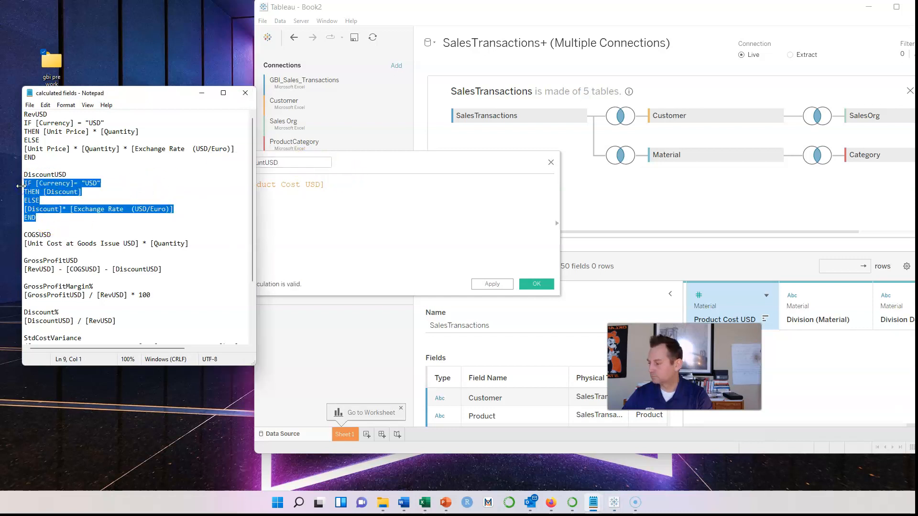
click(301, 203)
drag(338, 185, 231, 178)
key(ctrl+v)
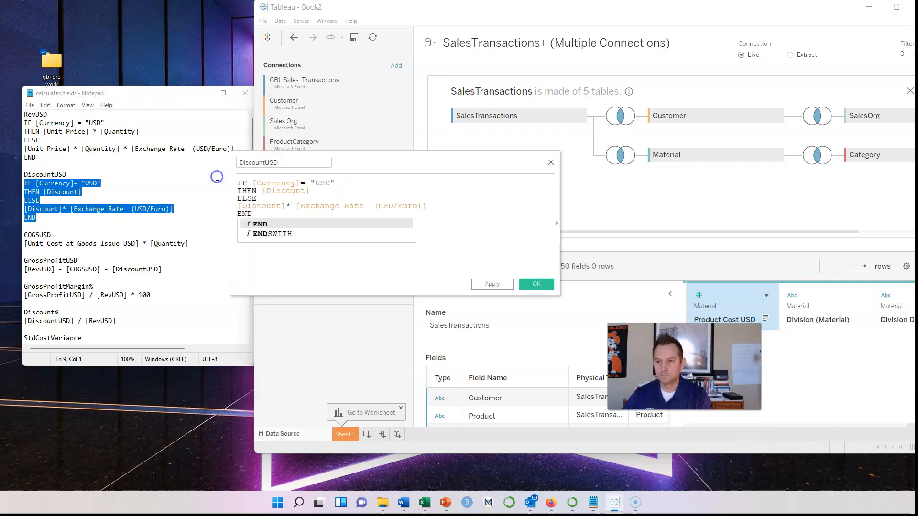
click(447, 205)
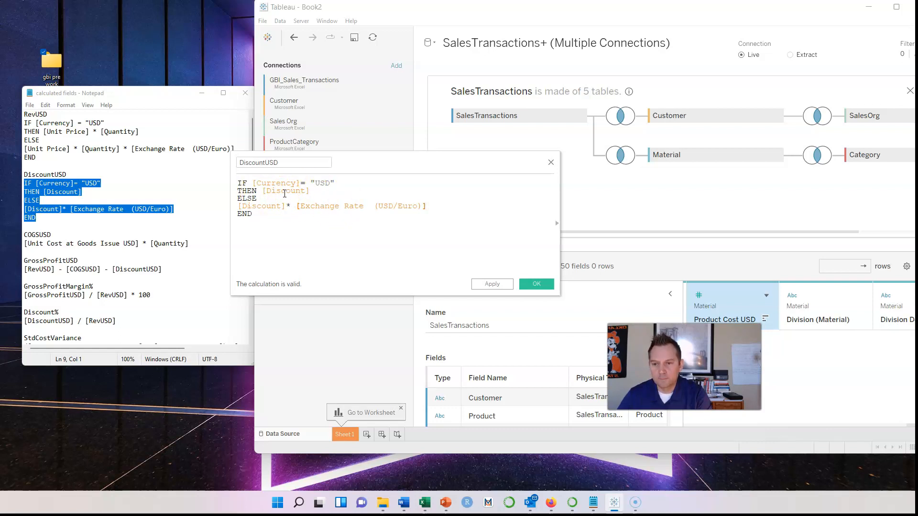
click(536, 286)
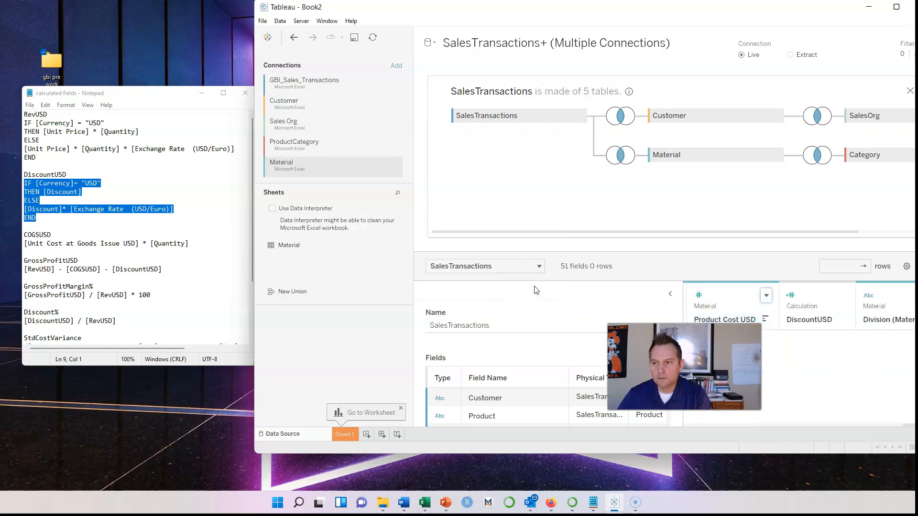
click(112, 243)
Start a calculated field from DiscountUSD's menu named COGSUSD
drag(51, 235, 22, 236)
key(ctrl+c)
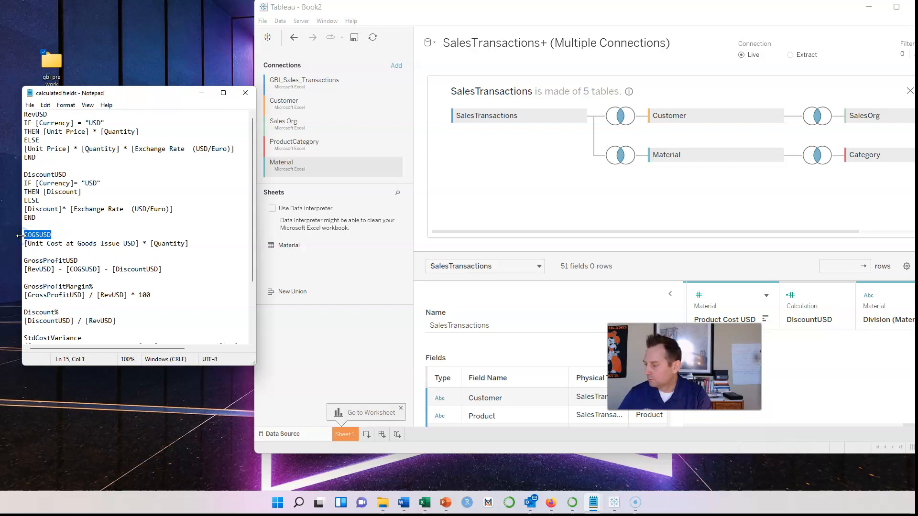
click(844, 296)
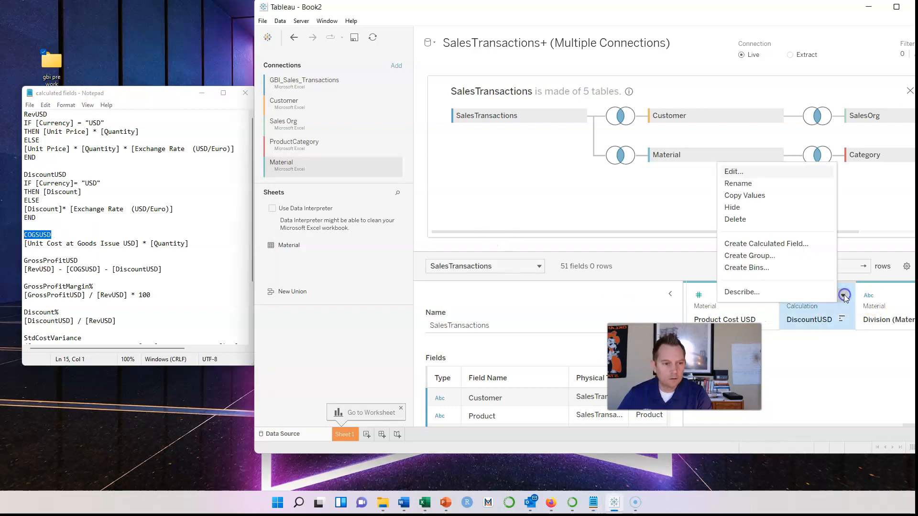
click(781, 245)
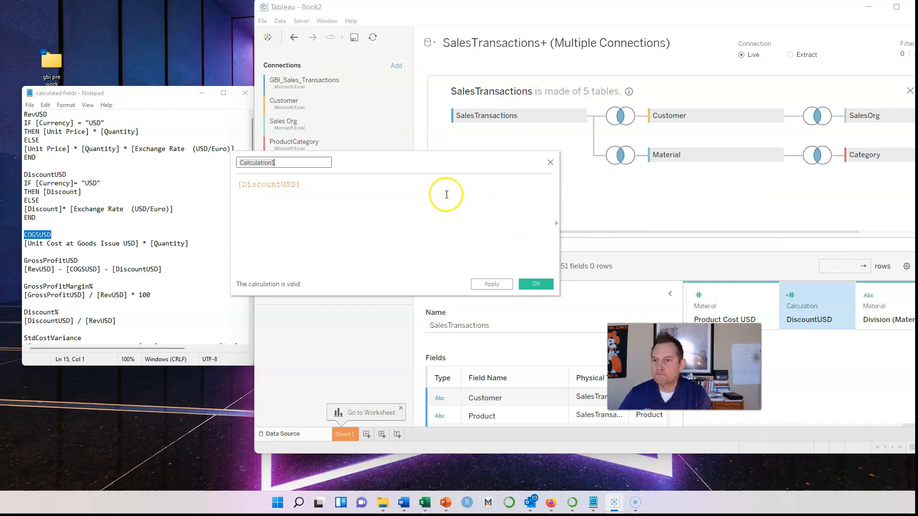
double_click(311, 161)
key(ctrl+v)
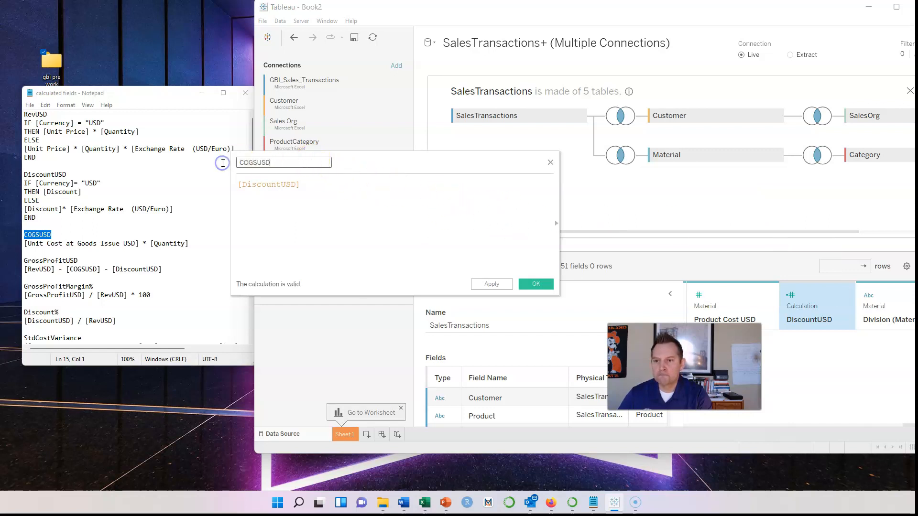
Enter the formula [Unit Cost at Goods Issue USD] * [Quantity] and save COGSUSD
click(95, 256)
drag(190, 245, 16, 245)
key(ctrl+c)
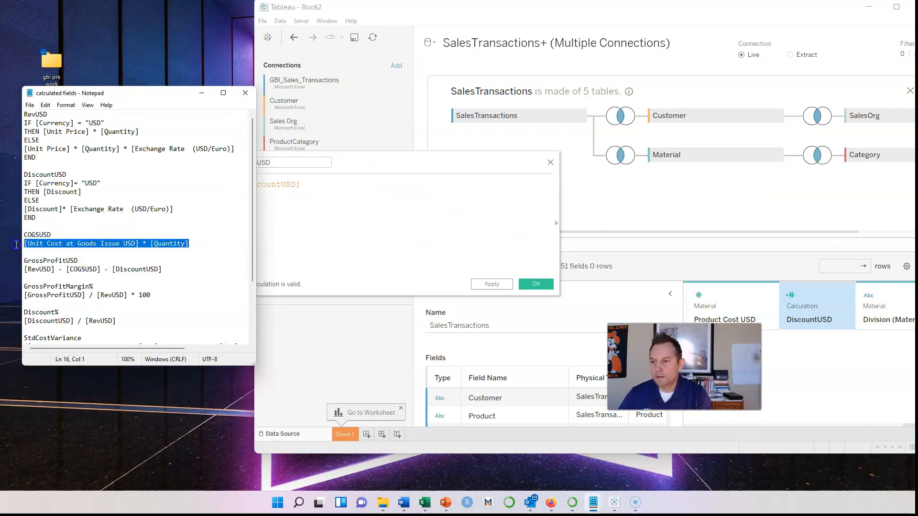
click(383, 194)
drag(334, 185, 220, 180)
key(ctrl+v)
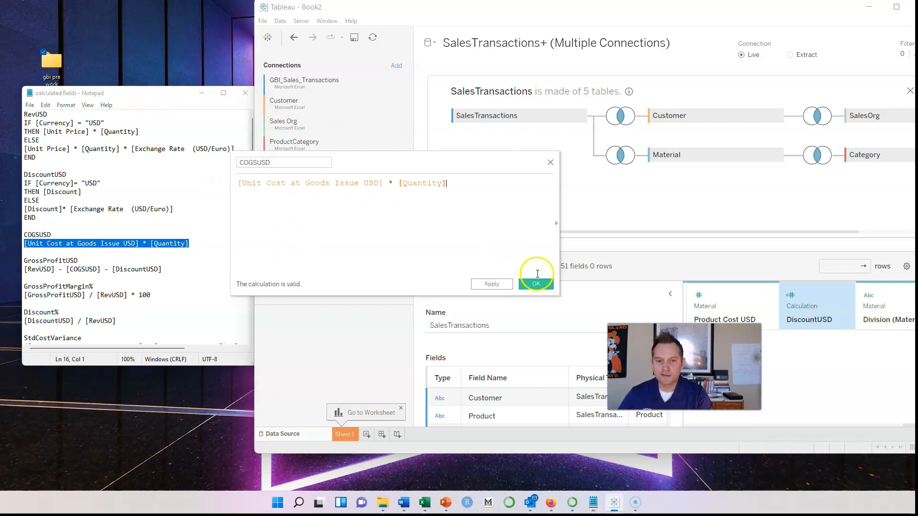
click(537, 285)
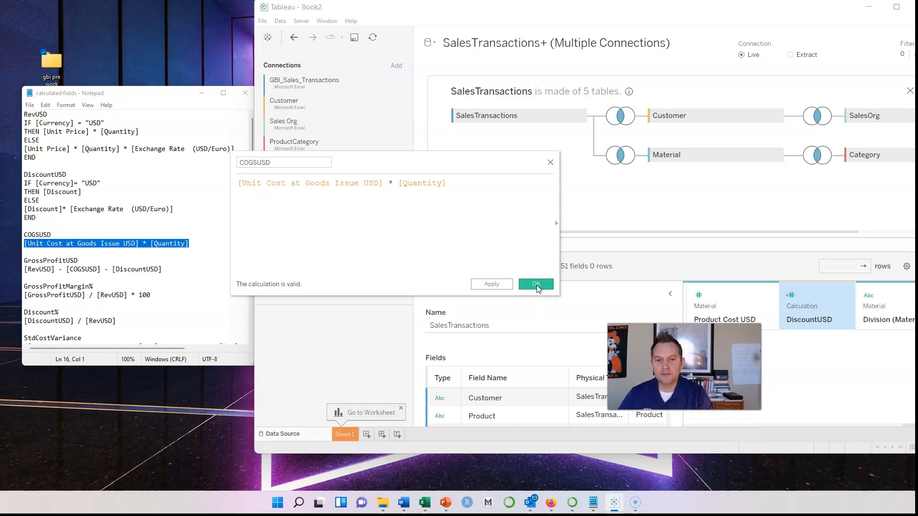
click(97, 259)
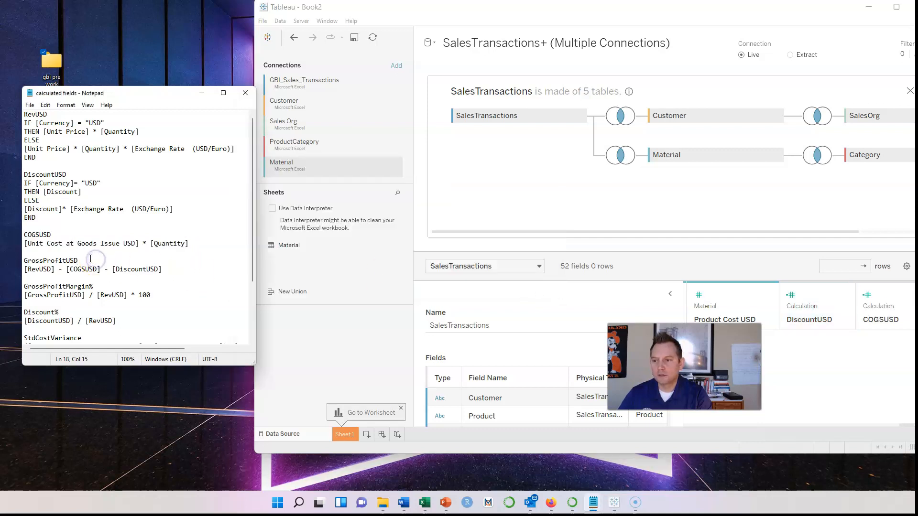
drag(90, 259, 20, 260)
key(ctrl+c)
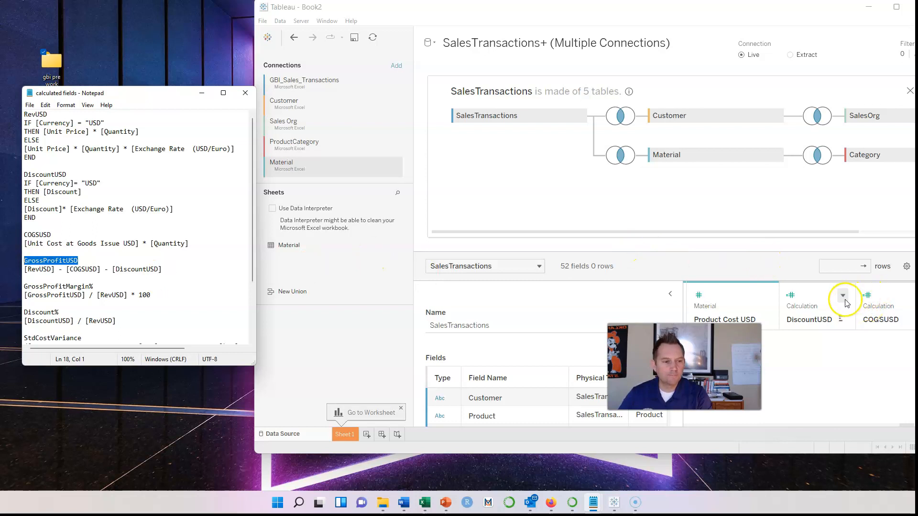
Start a calculated field from DiscountUSD's menu named GrossProfitUSD
click(846, 297)
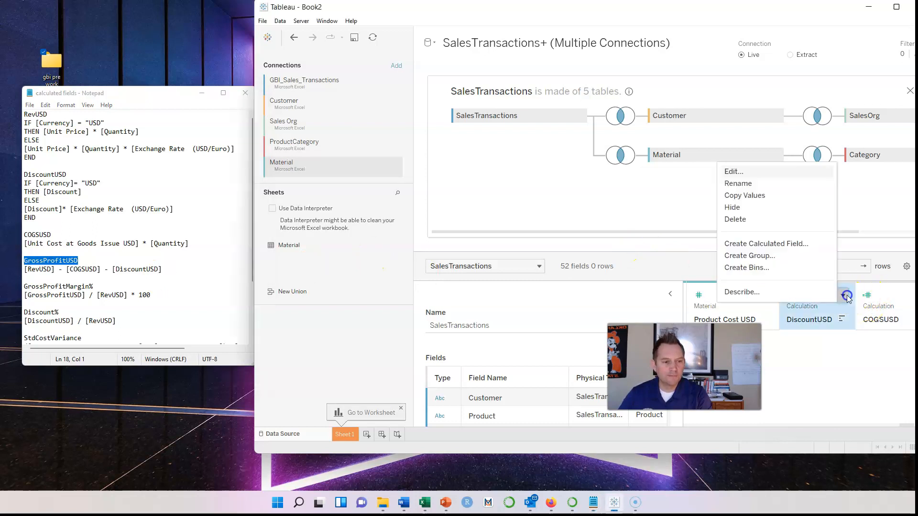
click(784, 242)
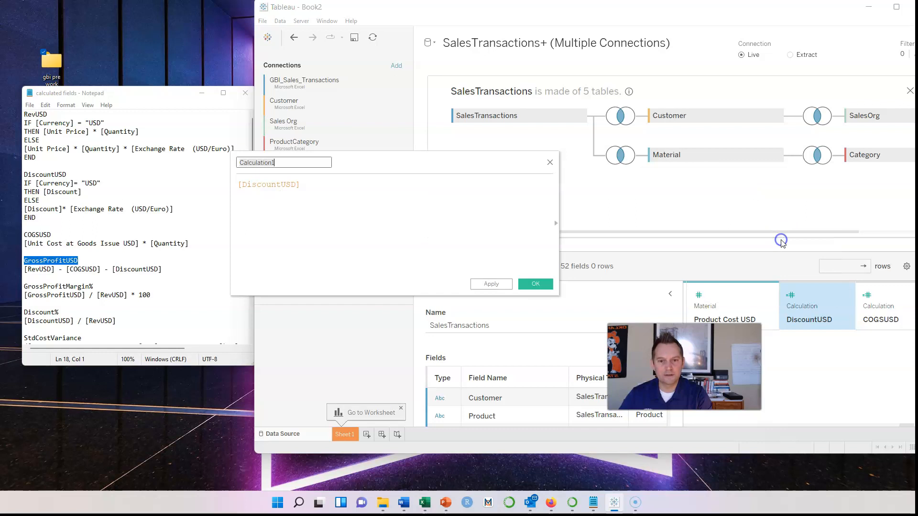
click(309, 162)
drag(309, 162, 218, 160)
key(ctrl+v)
Set its formula to [RevUSD] - [COGSUSD] - [DiscountUSD], apply and save
click(165, 269)
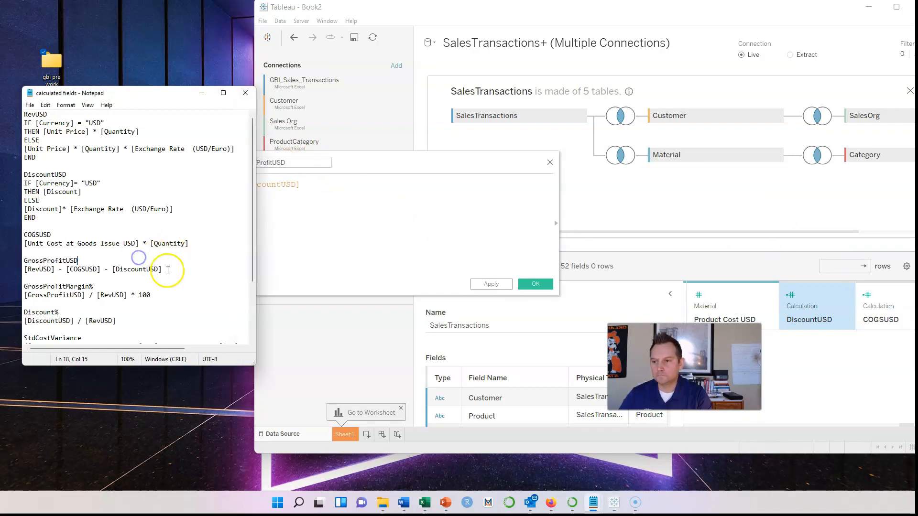
shift+click(15, 268)
key(ctrl+c)
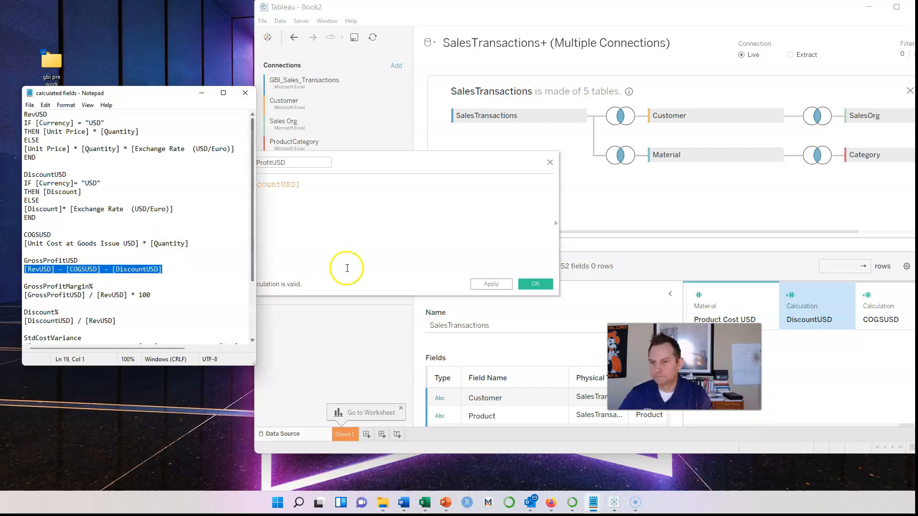
click(351, 212)
drag(334, 187, 214, 179)
key(ctrl+v)
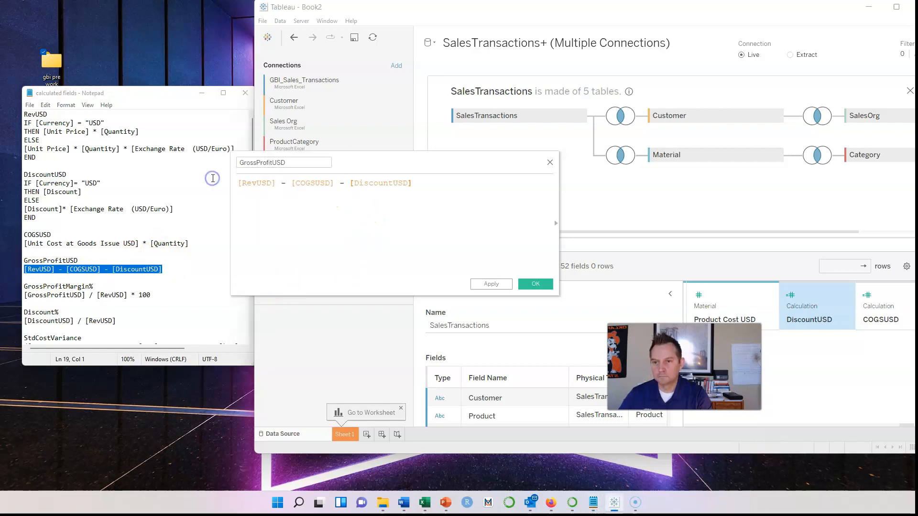
click(274, 183)
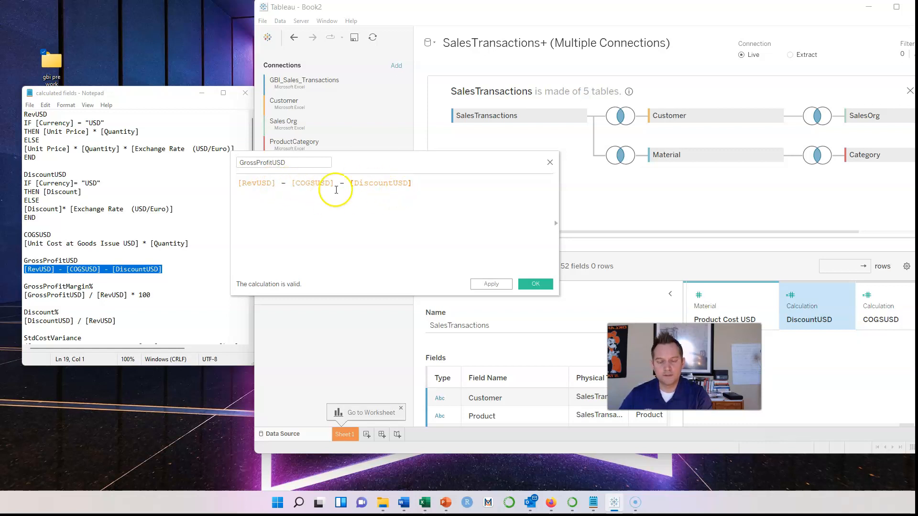
click(492, 283)
click(533, 284)
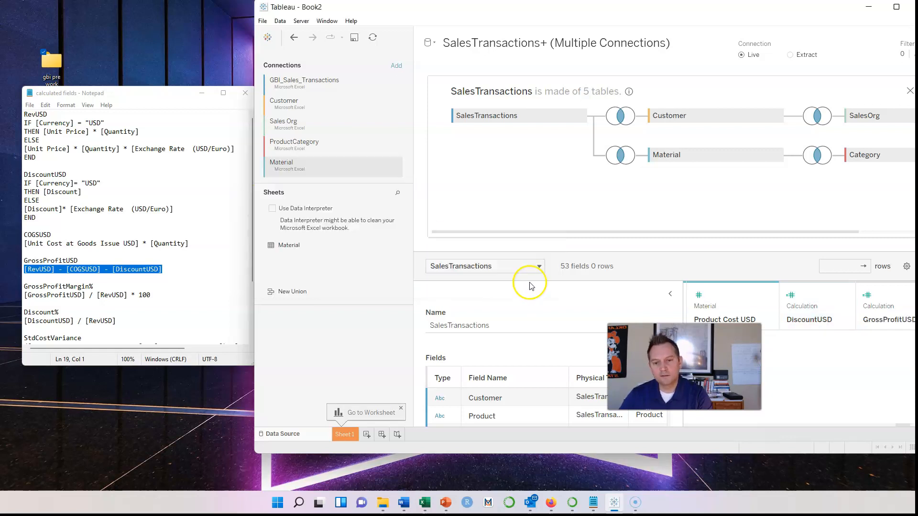
drag(114, 285, 20, 287)
key(ctrl+c)
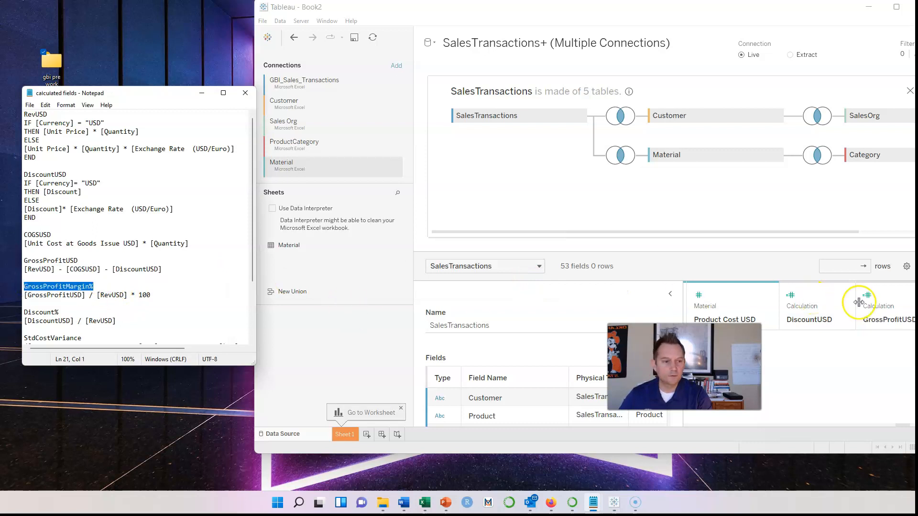
Start a calculated field from DiscountUSD's menu named GrossProfitMargin%
click(843, 296)
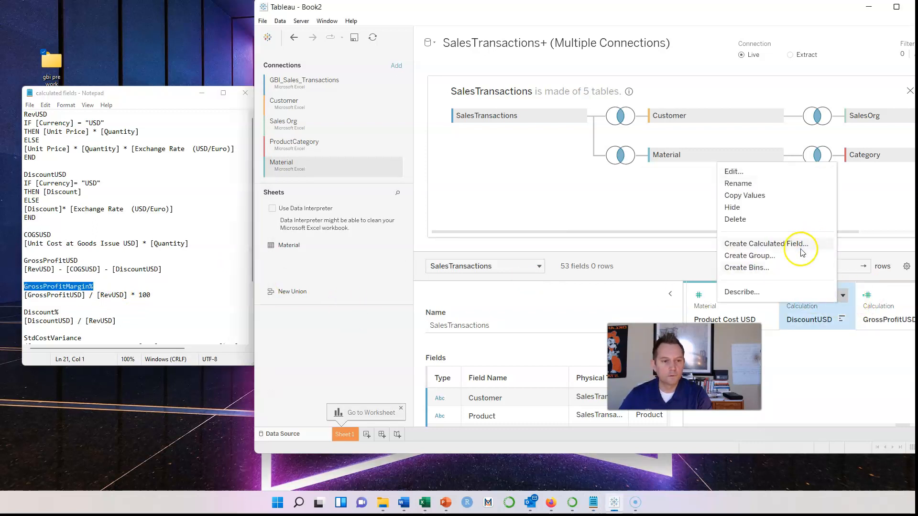
click(776, 242)
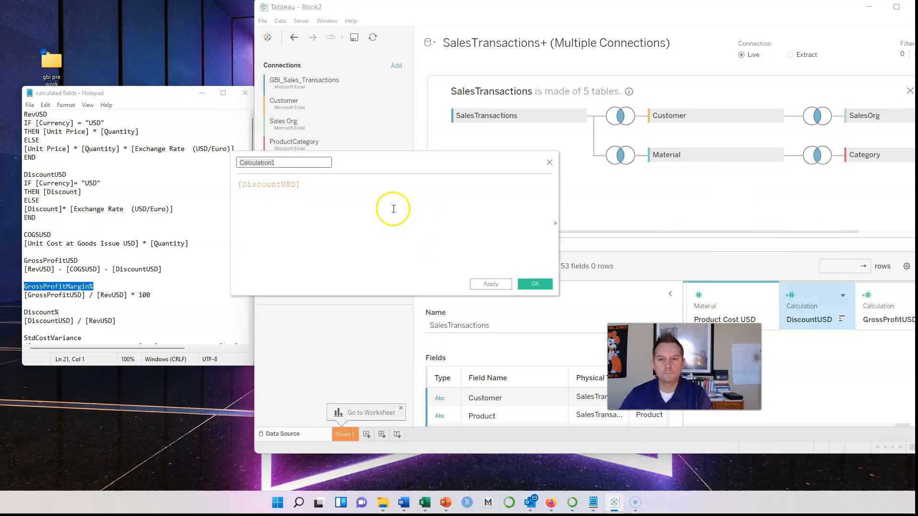
click(297, 161)
key(ctrl+a)
key(ctrl+v)
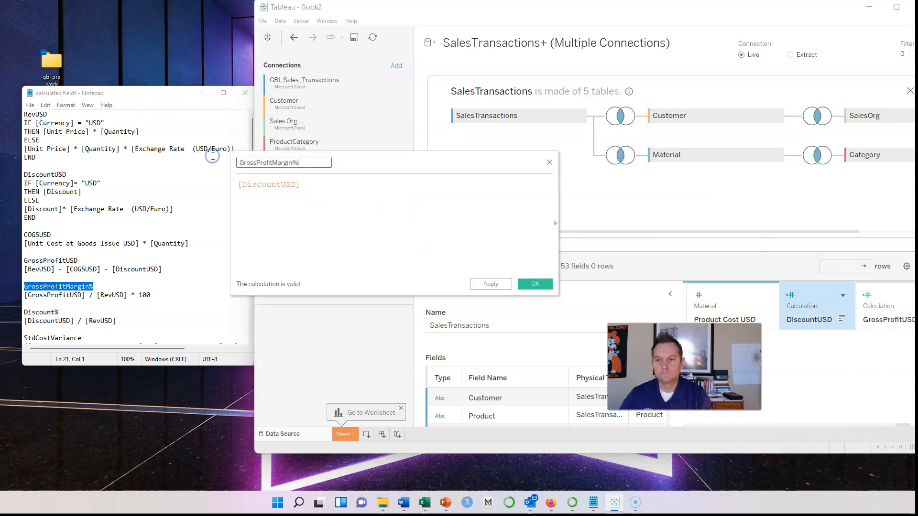
Set GrossProfitMargin% to [GrossProfitUSD] / [RevUSD] * 100 and save it
click(127, 300)
click(157, 295)
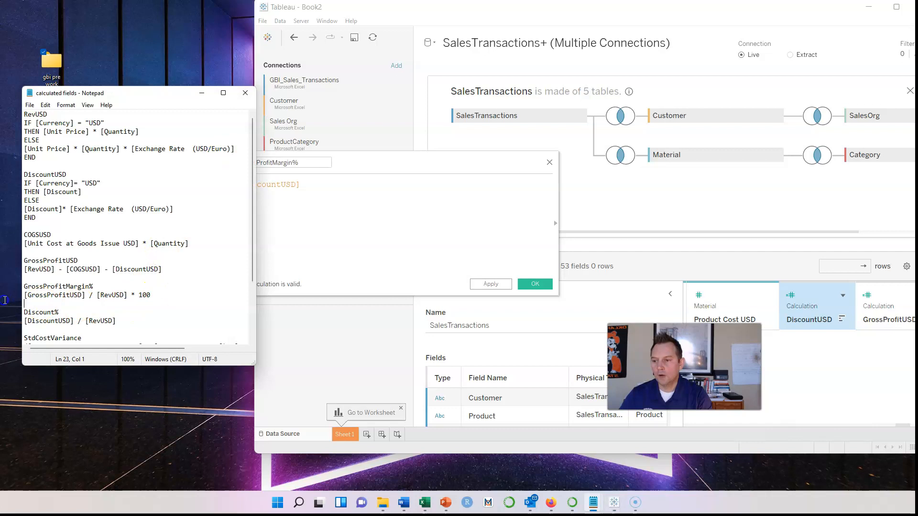
drag(4, 300, 6, 299)
key(ctrl+c)
click(365, 180)
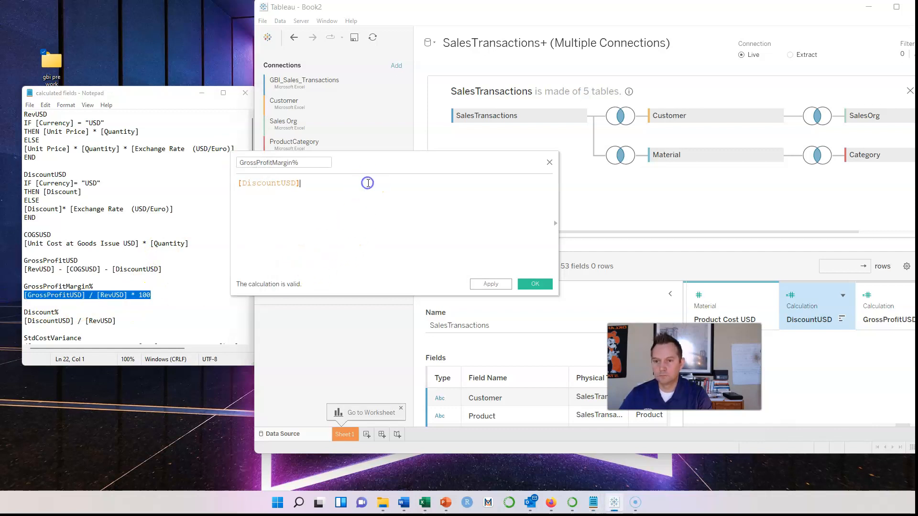
drag(343, 181, 213, 175)
key(ctrl+v)
click(531, 283)
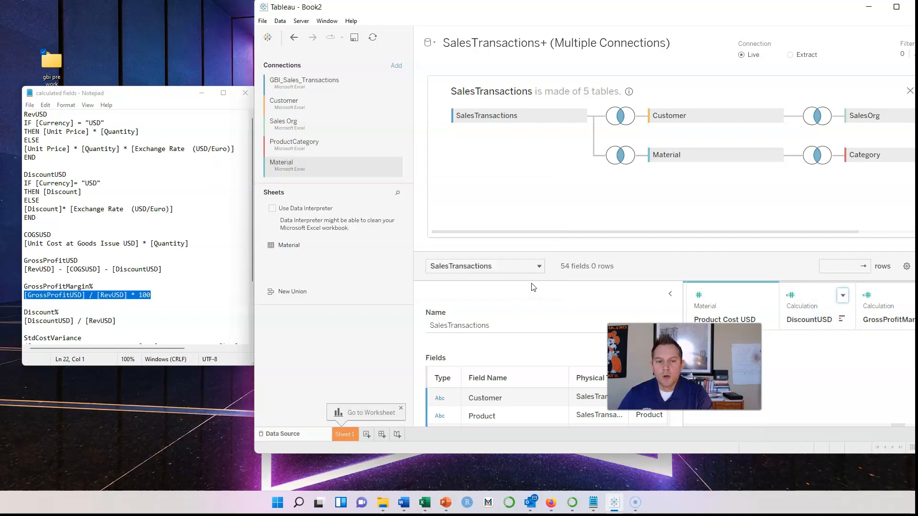
Start a calculated field from Product Cost USD's menu named Discount%
scroll(153, 303, down, 1)
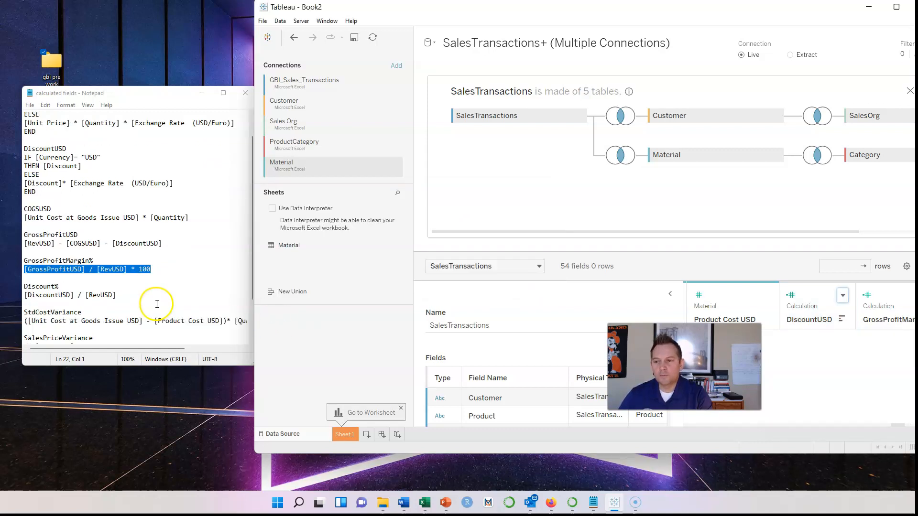
click(67, 286)
drag(68, 286, 14, 280)
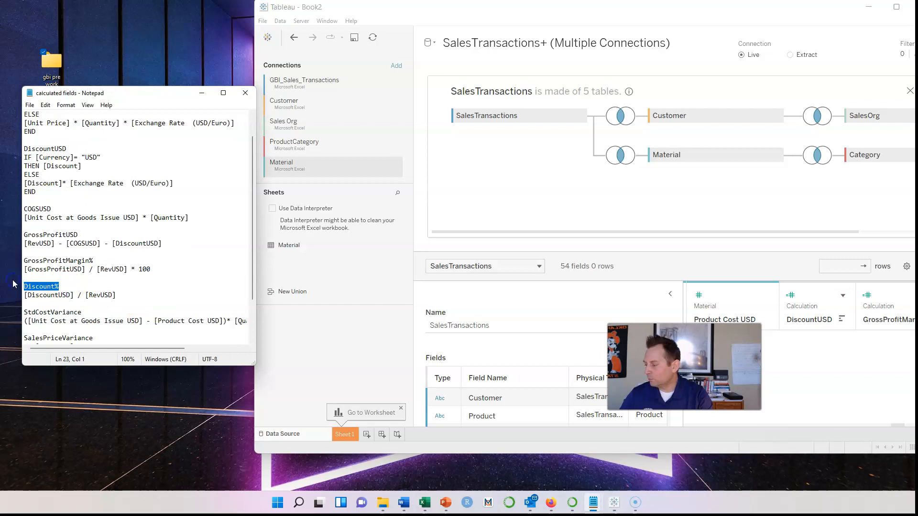
click(72, 286)
drag(69, 286, 13, 286)
key(ctrl+c)
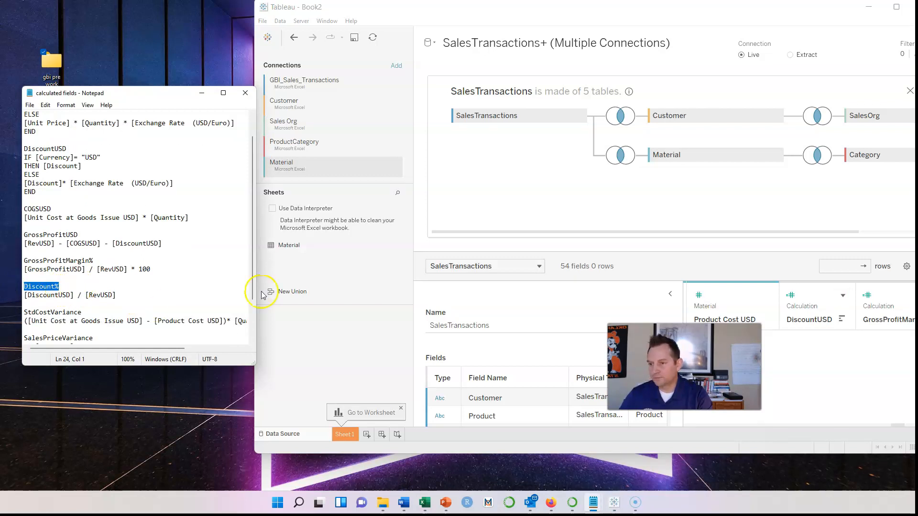
click(768, 297)
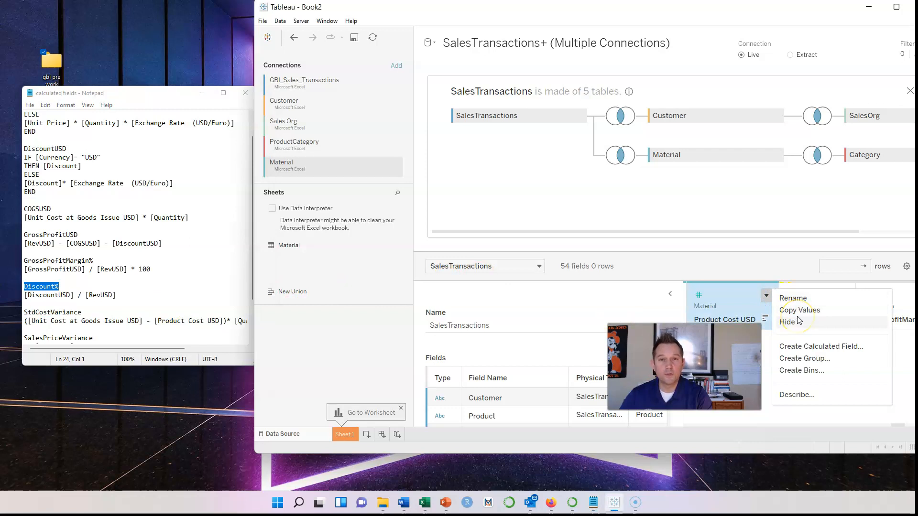
click(808, 347)
click(290, 162)
double_click(287, 162)
key(ctrl+v)
Set Discount% to [DiscountUSD] / [RevUSD] and save it
click(96, 287)
drag(121, 294, 20, 296)
key(ctrl+c)
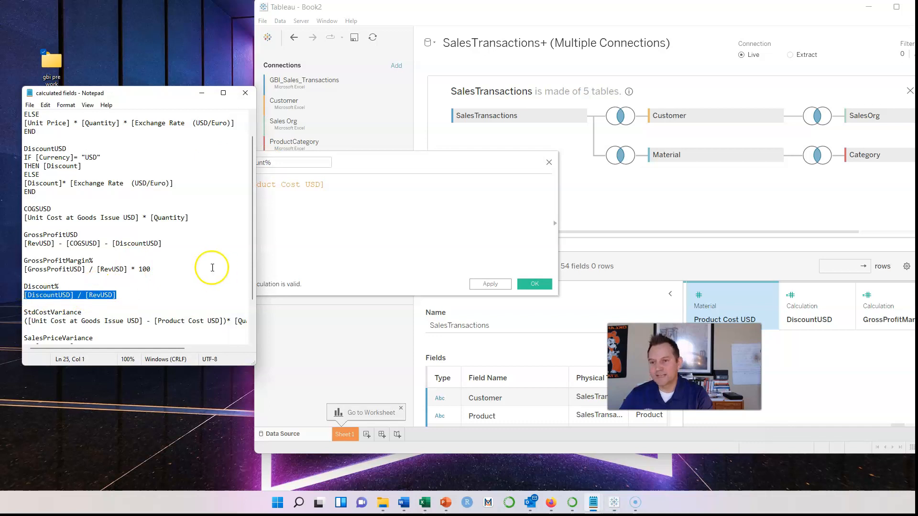
click(378, 213)
drag(344, 182, 232, 181)
key(ctrl+v)
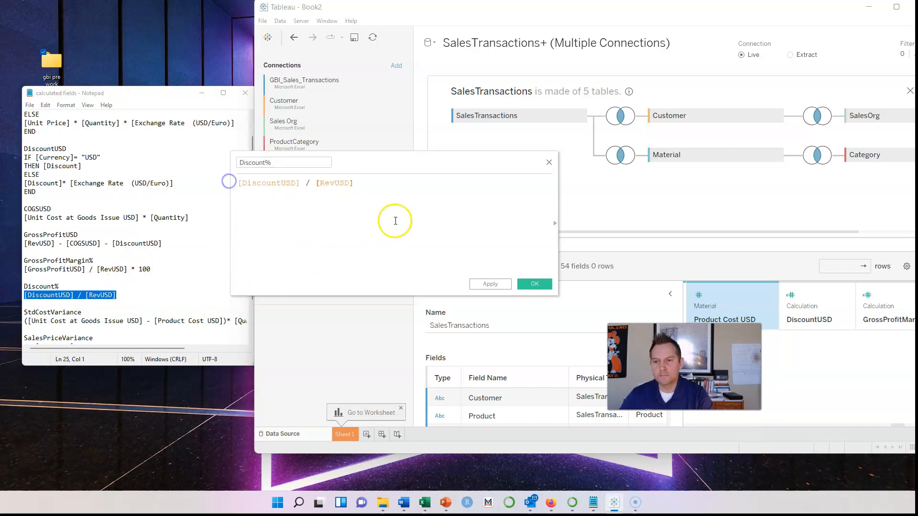
click(536, 284)
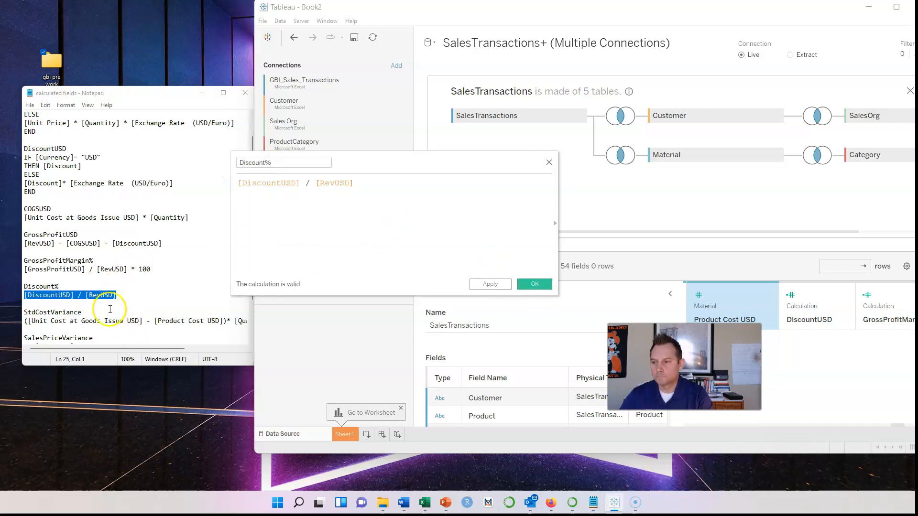
drag(105, 311, 17, 311)
key(ctrl+c)
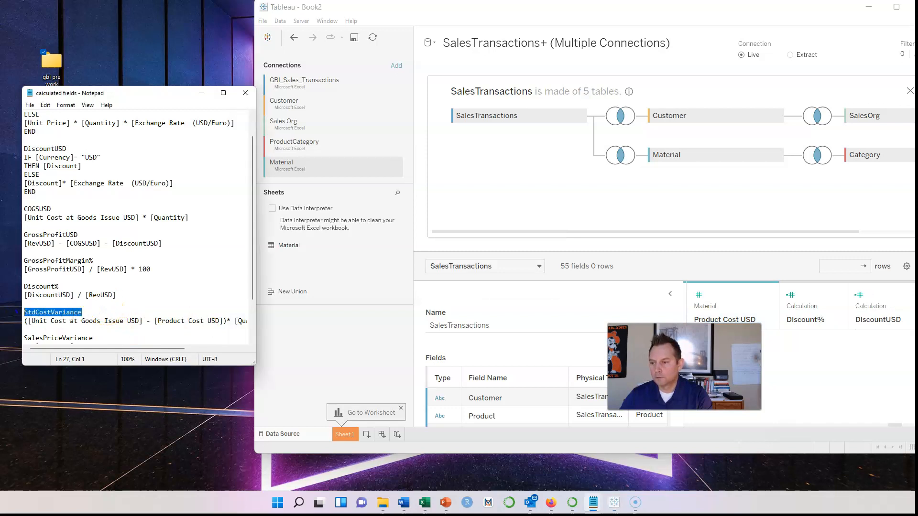
Start a calculated field from Product Cost USD and name it StdCostVariance
click(766, 296)
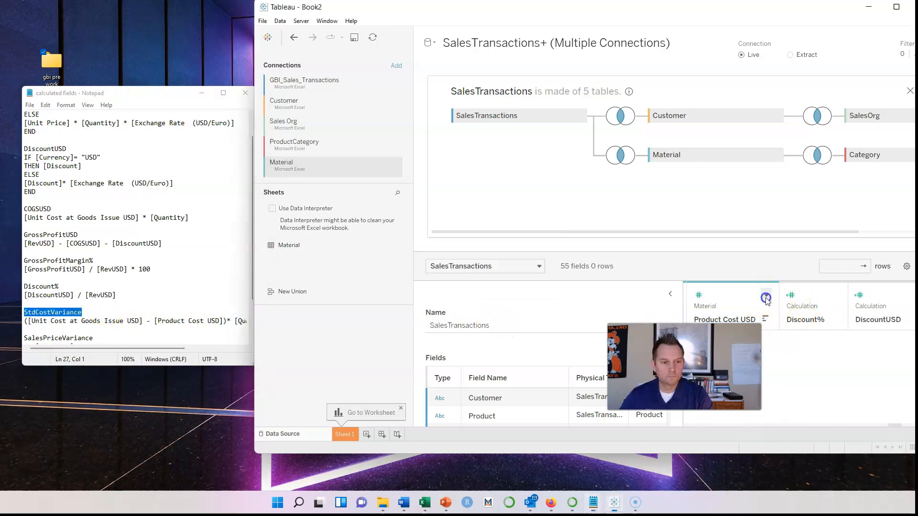
click(809, 346)
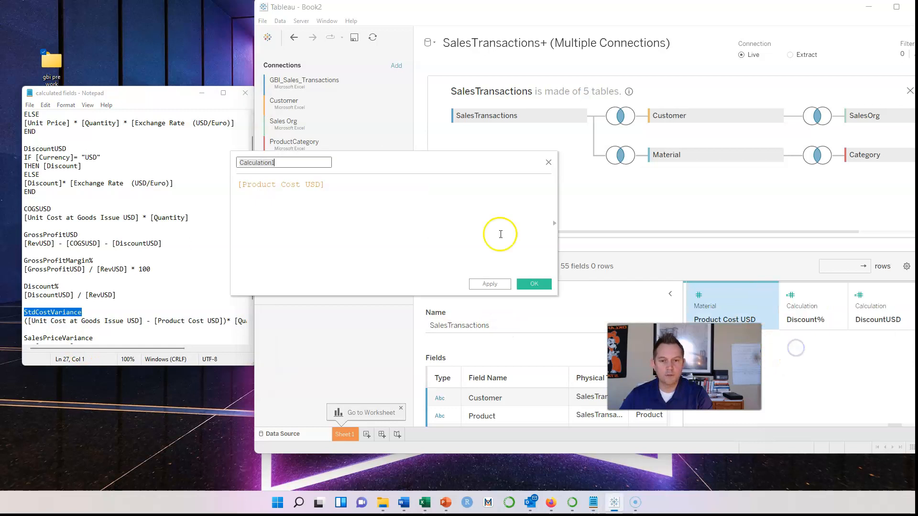
click(304, 162)
key(ctrl+a)
key(ctrl+v)
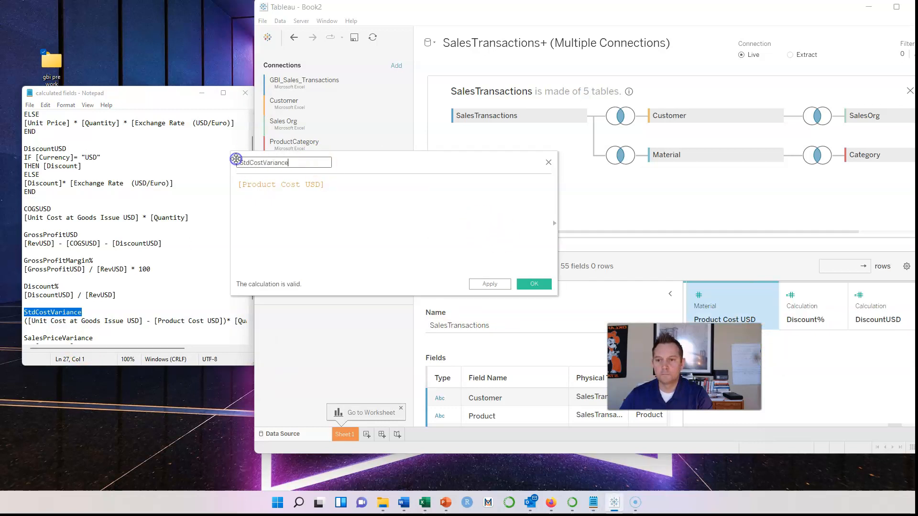
Paste the formula ([Unit Cost at Goods Issue USD] - [Product Cost USD]) * [Quantity] from the notes and save the field
scroll(151, 295, down, 1)
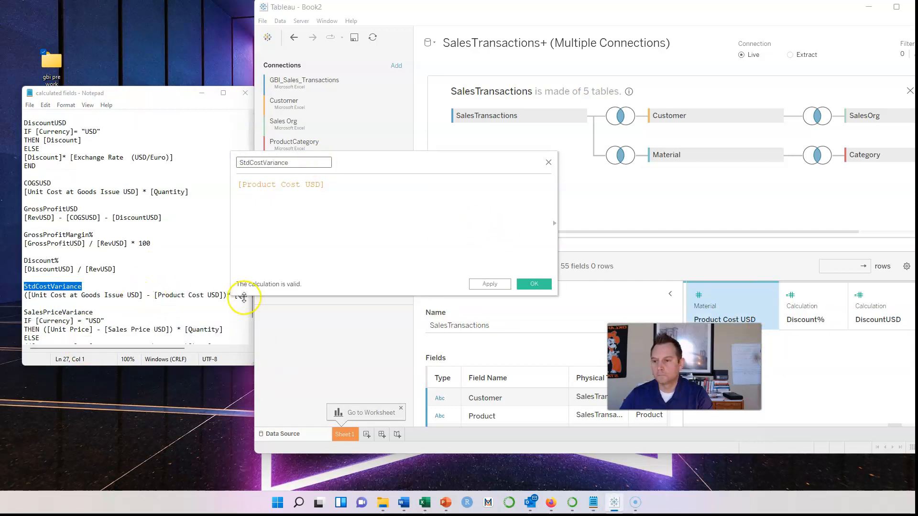
drag(25, 295, 301, 299)
key(ctrl+c)
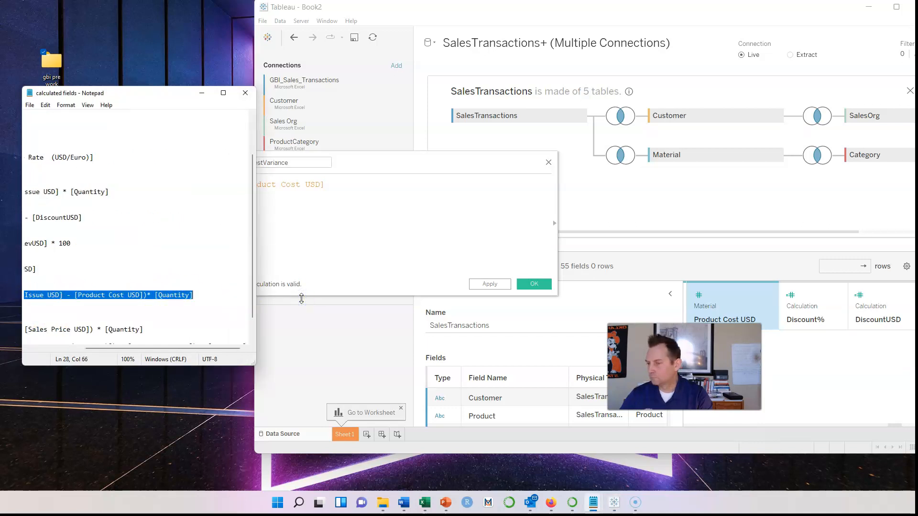
click(335, 188)
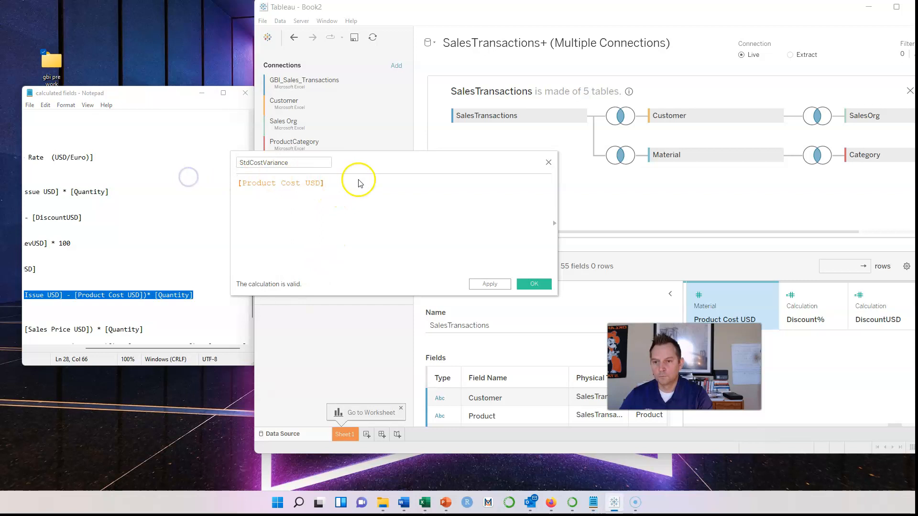
drag(340, 184, 207, 178)
key(ctrl+v)
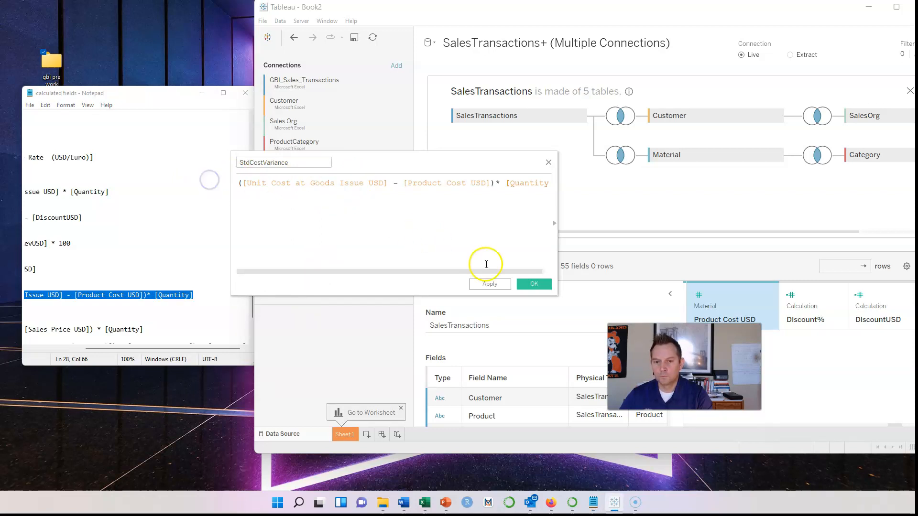
click(538, 286)
scroll(174, 287, down, 1)
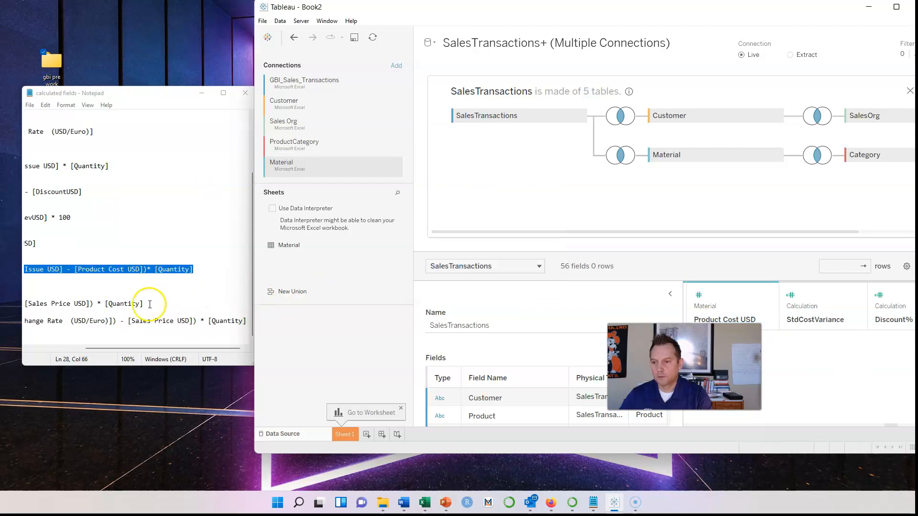
click(105, 348)
Create a calculated field from Product Cost USD named SalesPriceVariance
drag(105, 348, 34, 348)
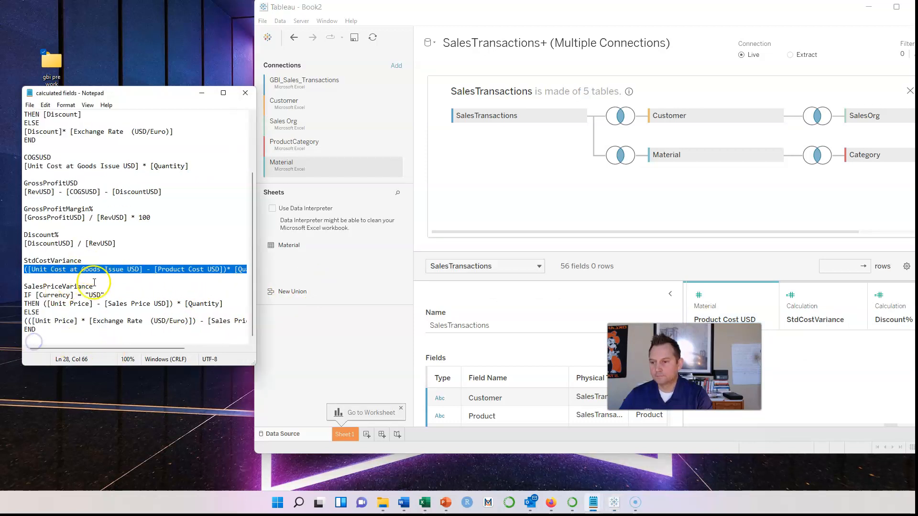
drag(96, 287, 10, 289)
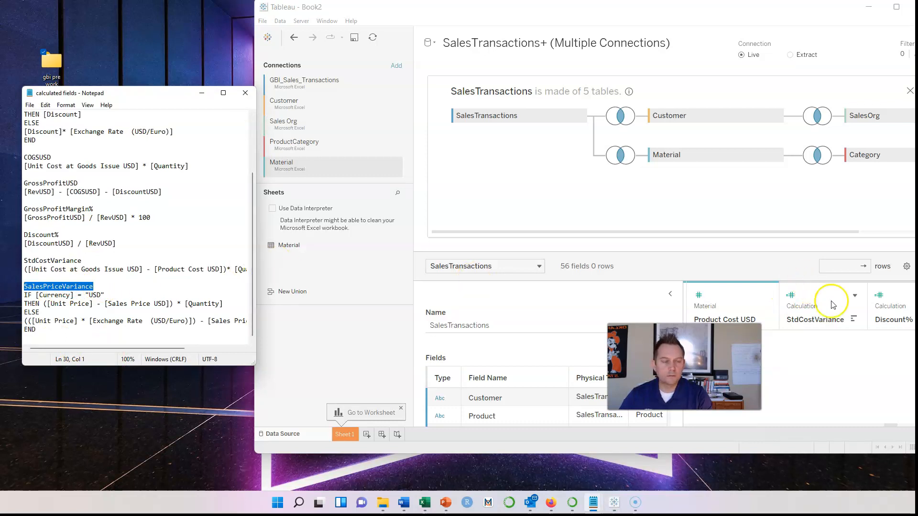
click(767, 298)
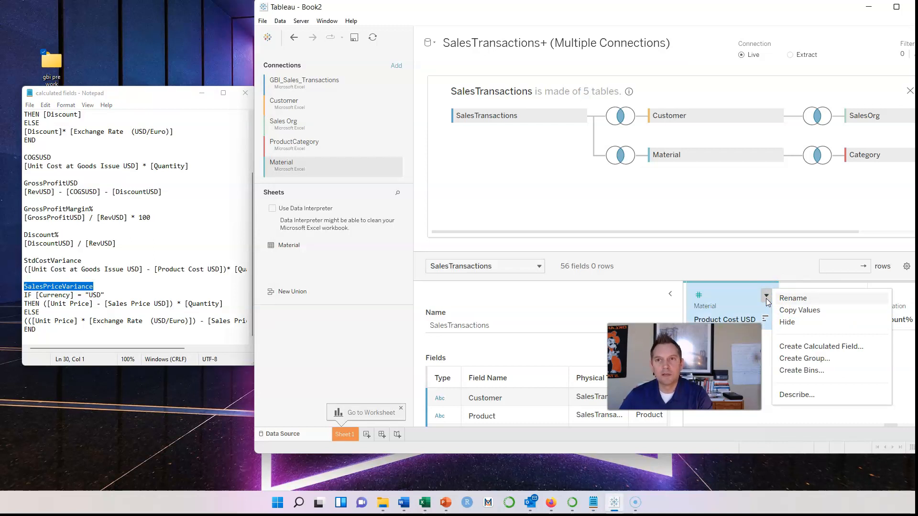
click(827, 345)
click(285, 163)
key(ctrl+a)
text(SalesPriceVariance)
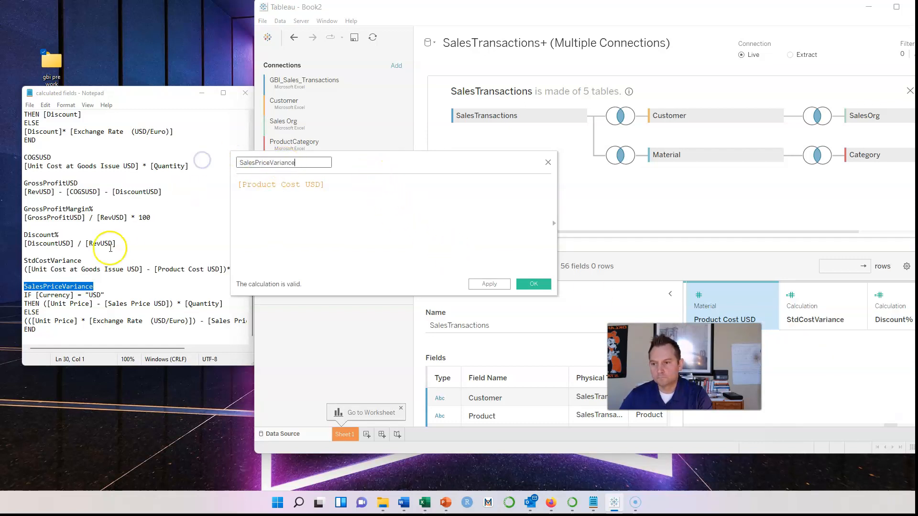
Paste the Currency = "USD" price-variance formula from the notes, save it, and minimize Notepad
click(40, 330)
drag(39, 330, 29, 298)
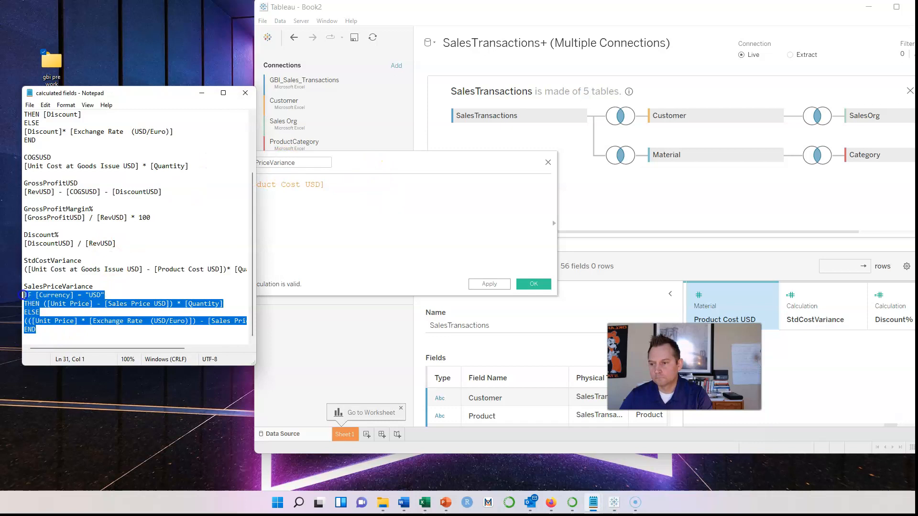
click(340, 226)
drag(340, 185, 226, 177)
key(ctrl+v)
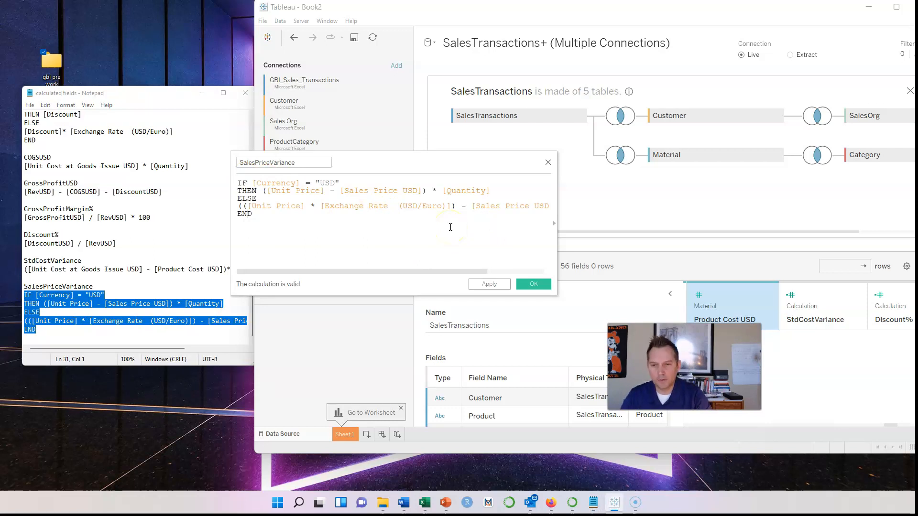
click(543, 285)
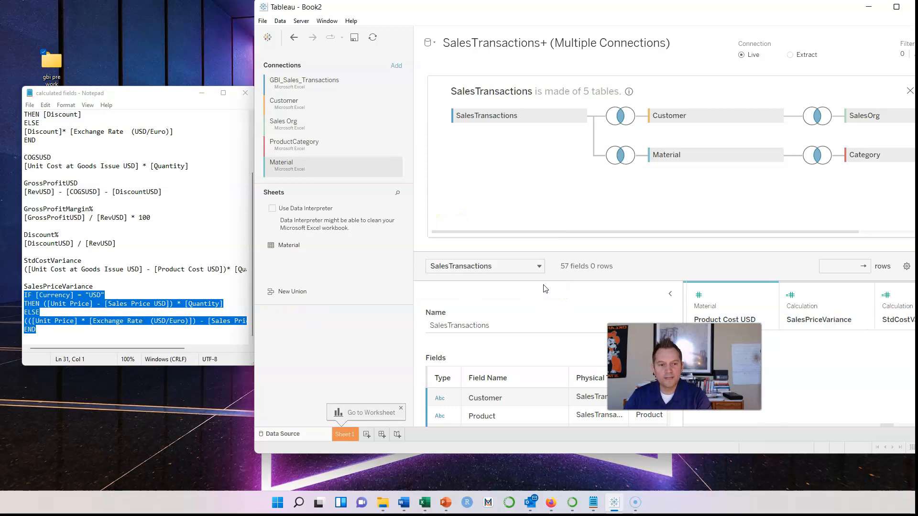
click(202, 93)
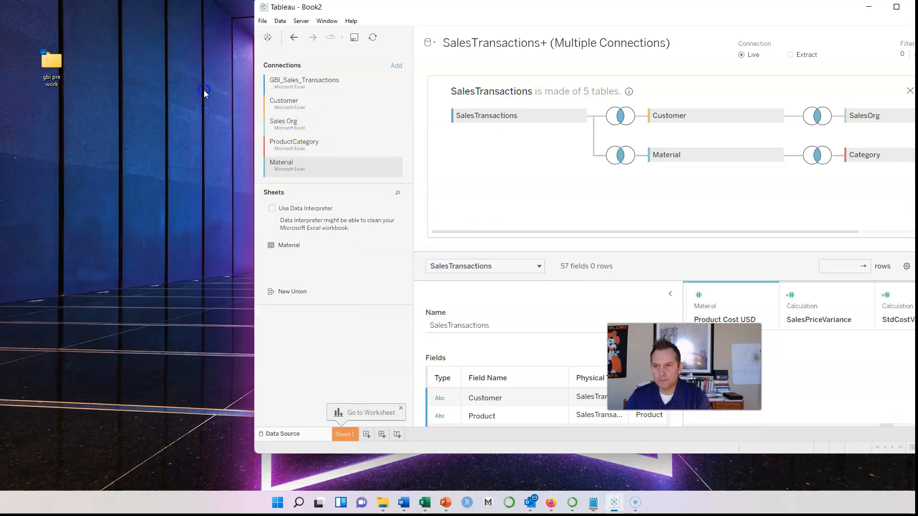
Maximize Tableau, check the new calculated fields on Sheet 1, then go back to the Data Source page
click(897, 8)
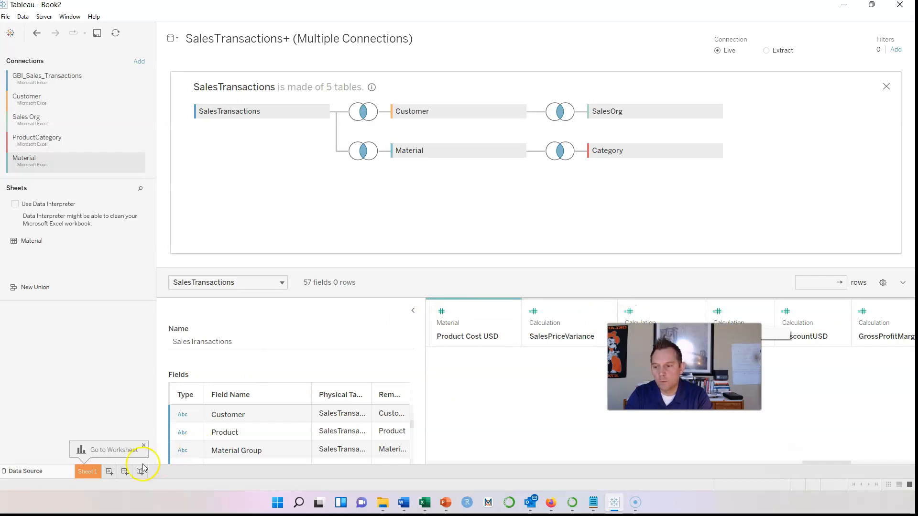
click(88, 472)
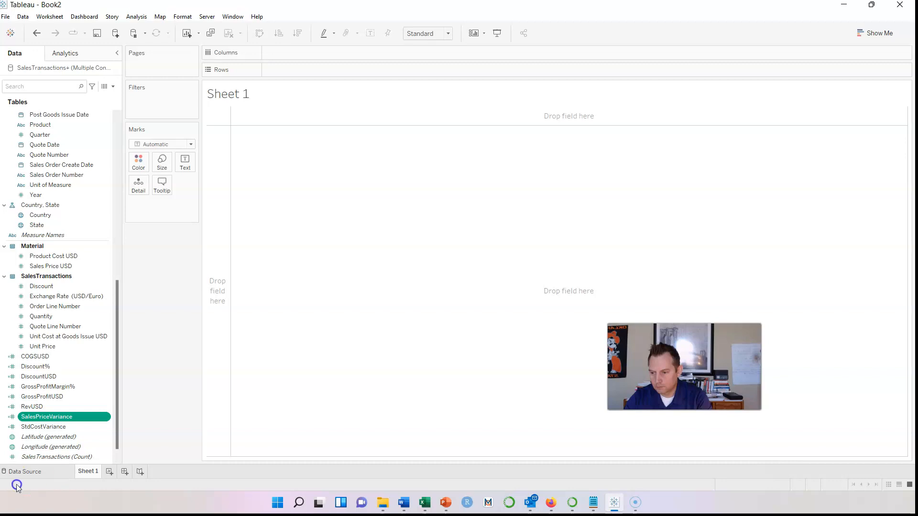
click(5, 473)
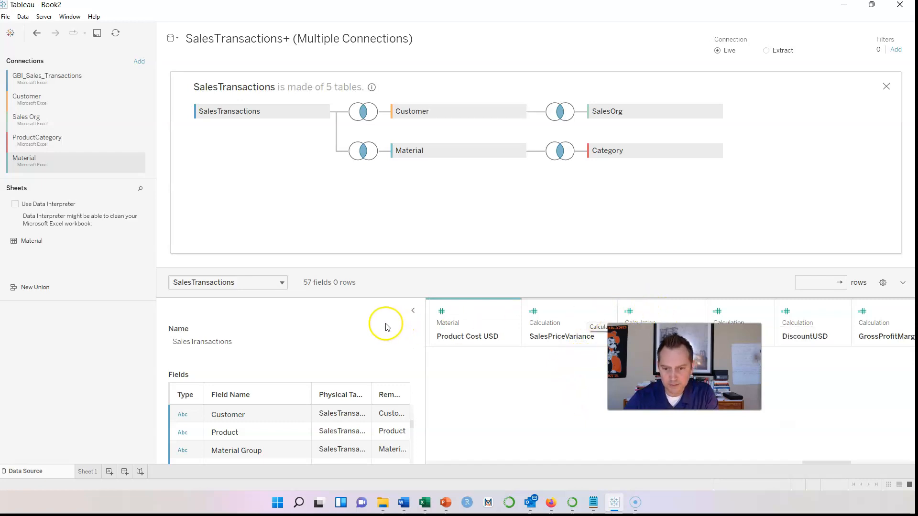
Collapse the Table Details pane to widen the data grid
drag(424, 318, 266, 323)
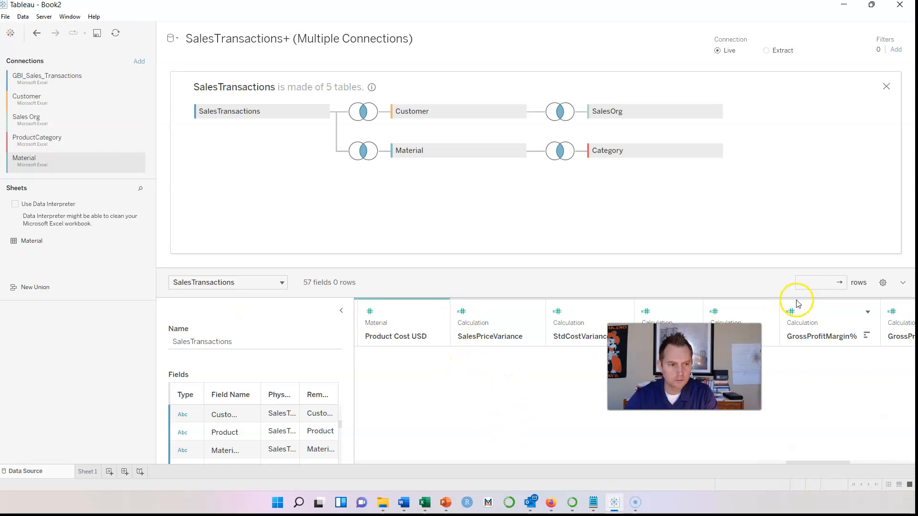
drag(795, 302, 744, 301)
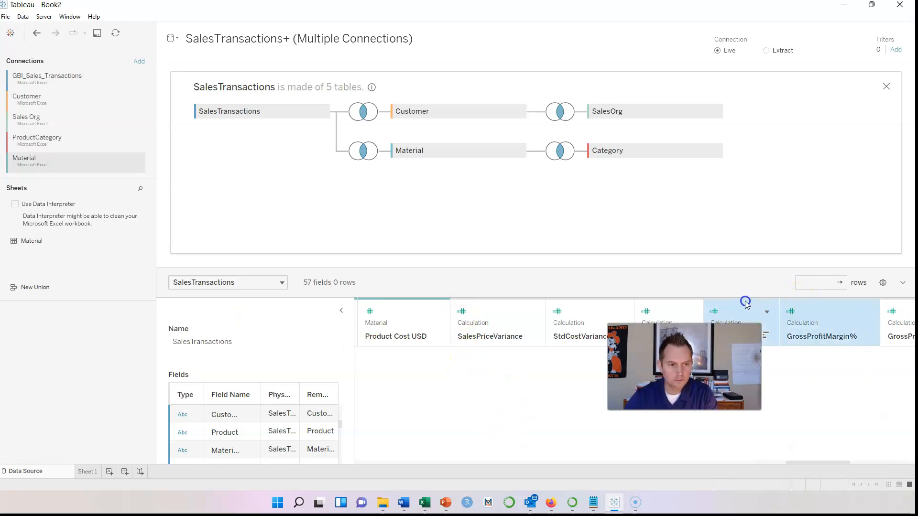
click(341, 311)
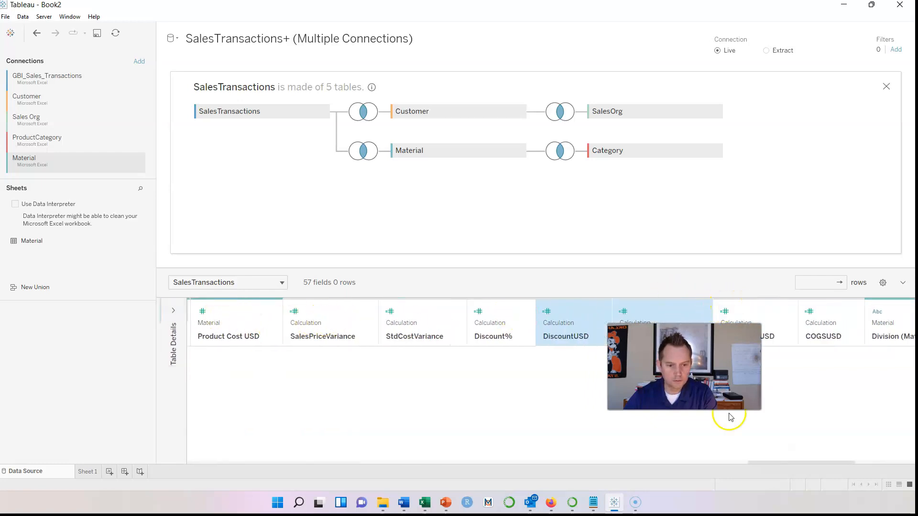
drag(757, 466, 550, 461)
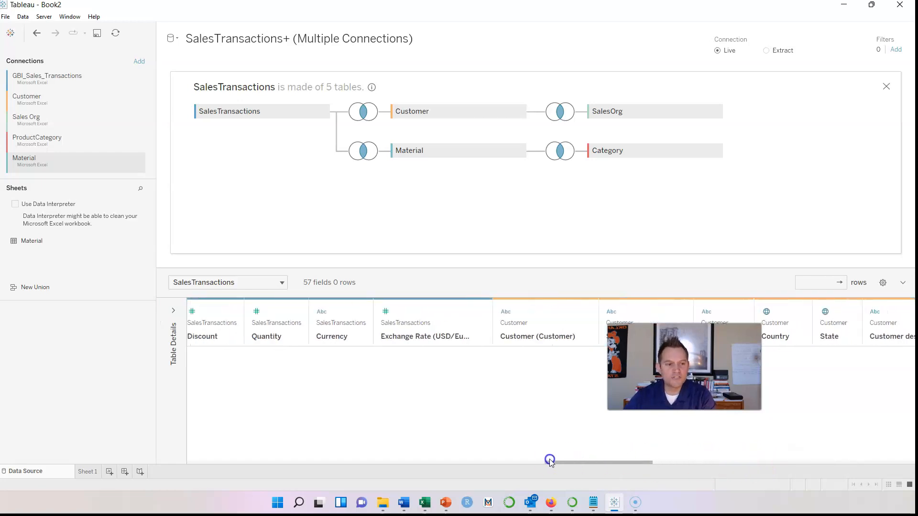
Confirm Country and State already have geographic roles, leaving them unchanged
click(766, 313)
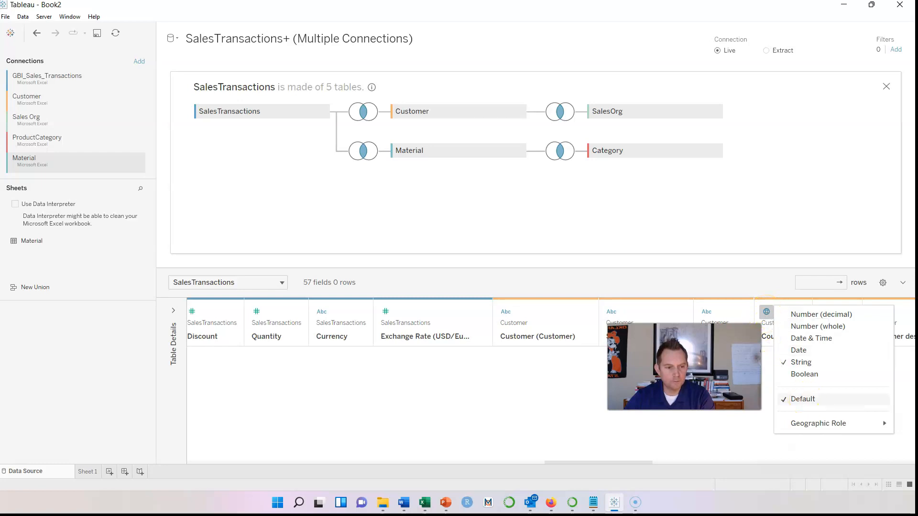
drag(633, 463, 676, 463)
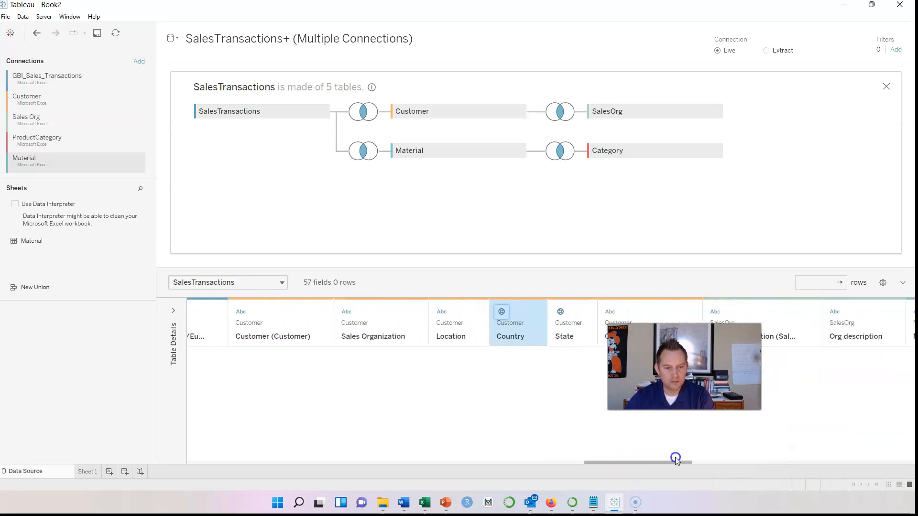
click(504, 312)
mouse_move(588, 424)
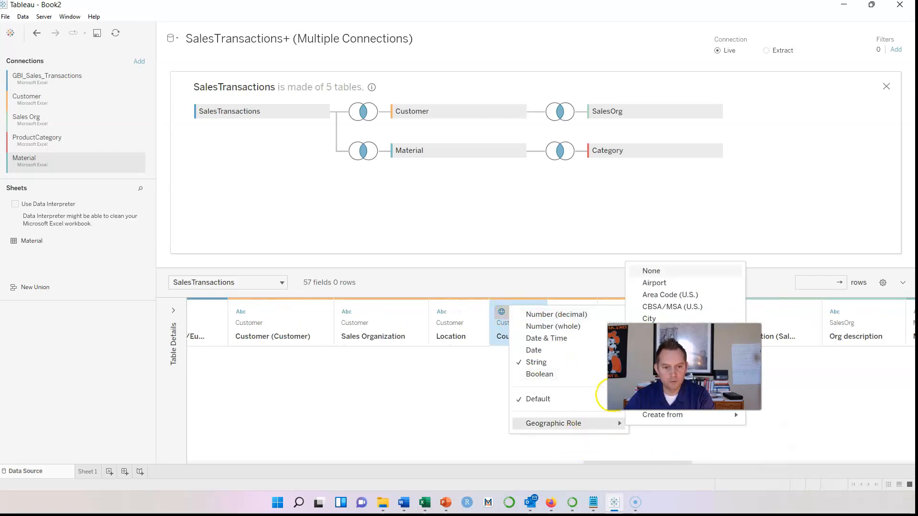
click(454, 373)
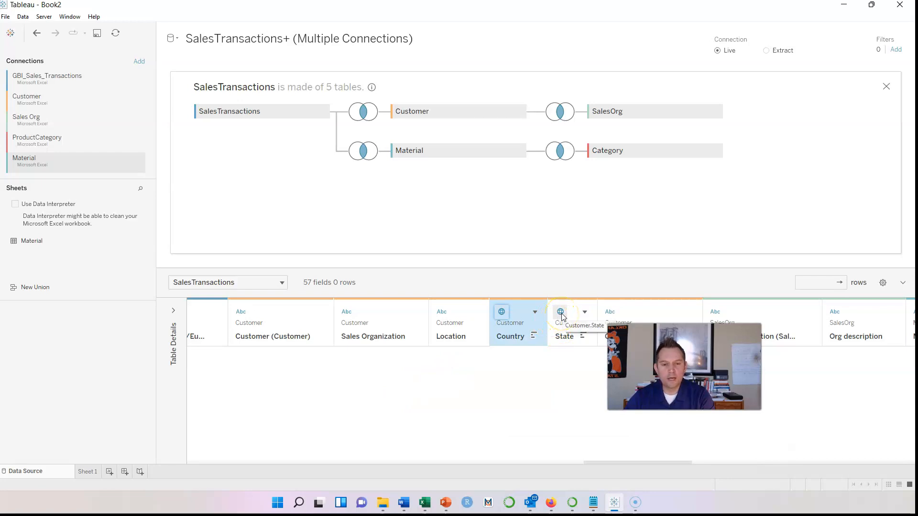
click(561, 313)
mouse_move(635, 427)
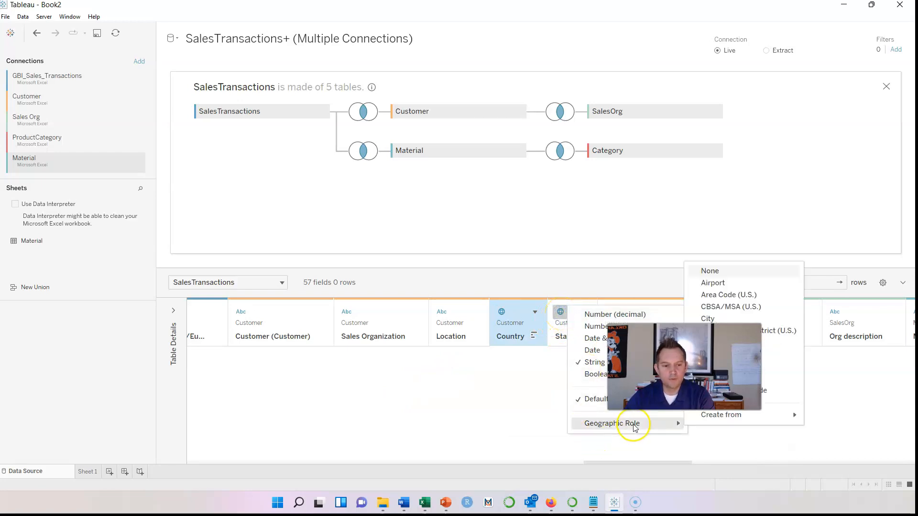
click(476, 390)
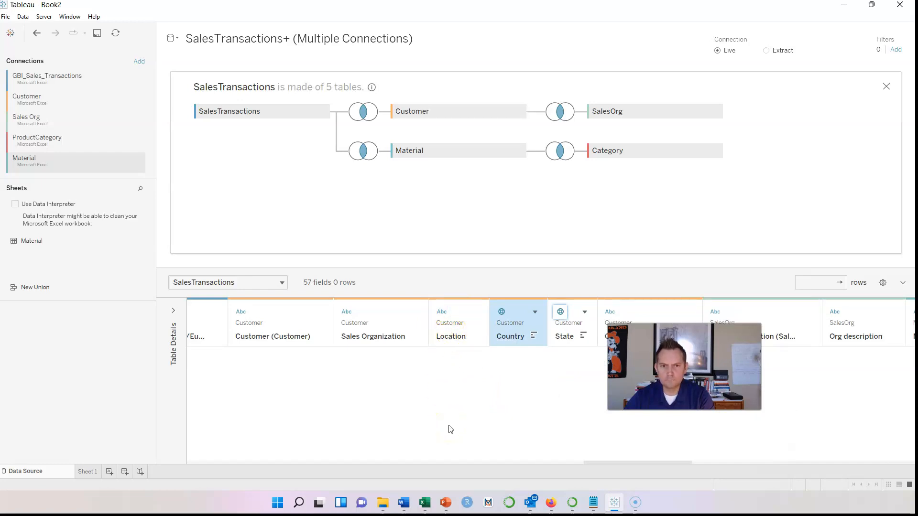
Give the Location field the City geographic role
click(440, 313)
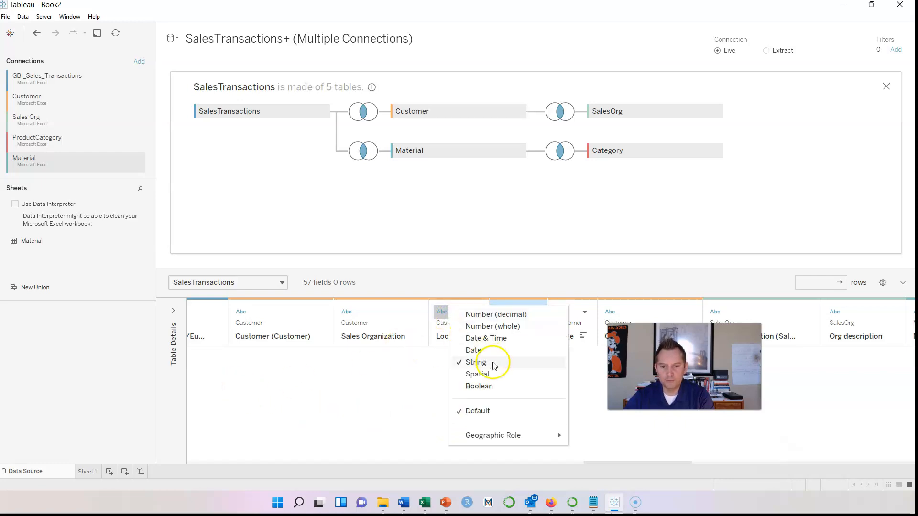
mouse_move(502, 443)
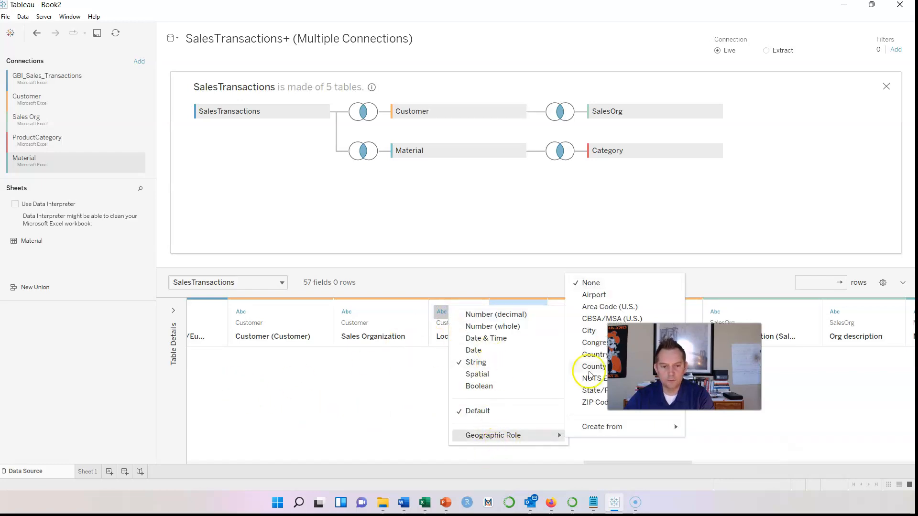
click(596, 333)
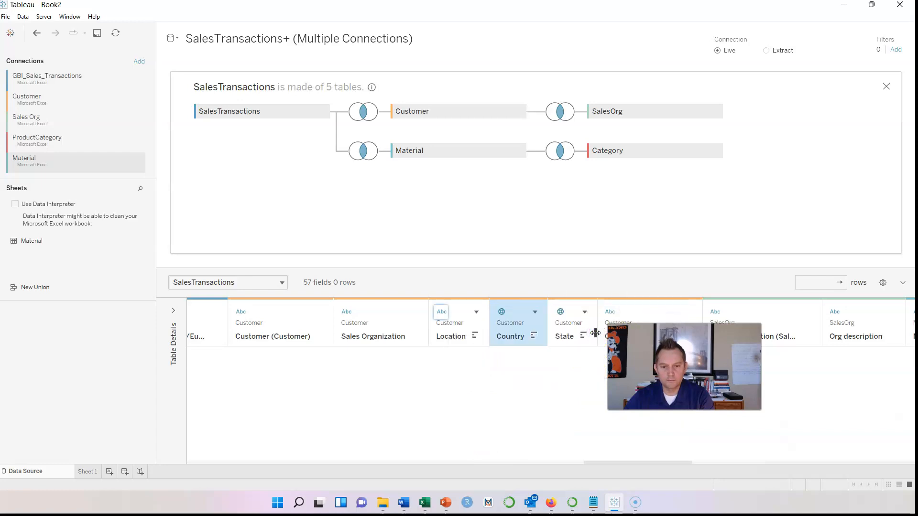
click(440, 313)
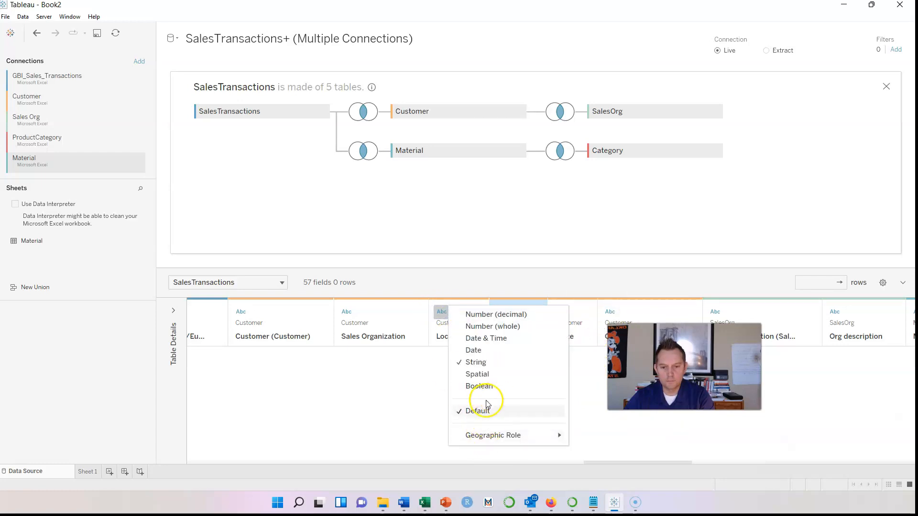
mouse_move(502, 436)
click(605, 331)
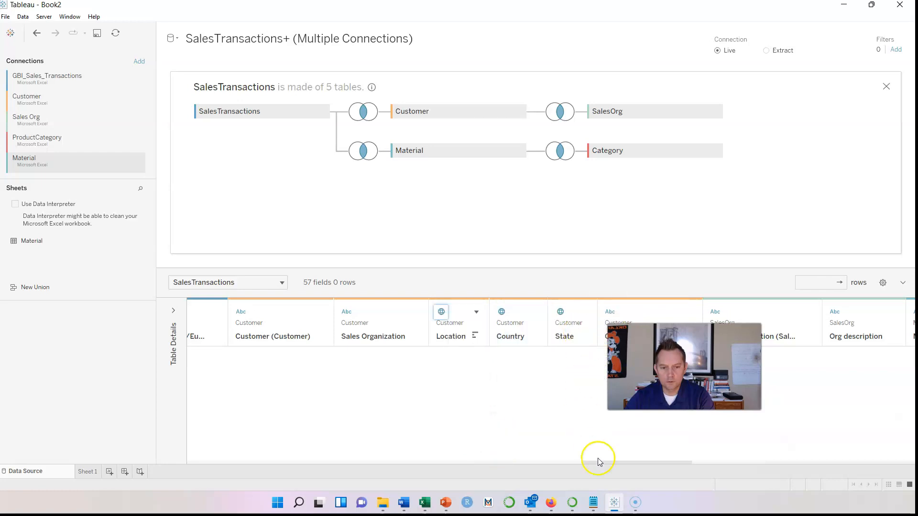
drag(609, 464, 189, 455)
Expand Table Details and inspect the Customer, SalesOrg and Material joins
click(174, 312)
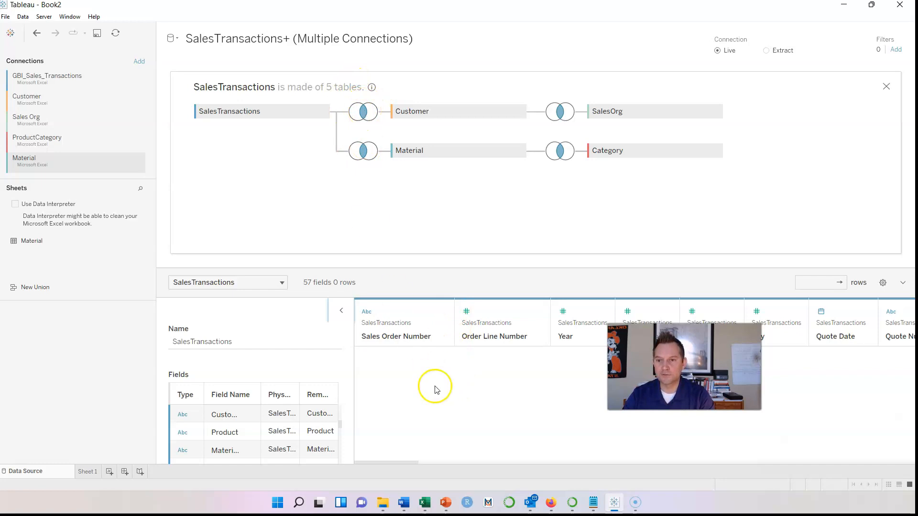
click(373, 115)
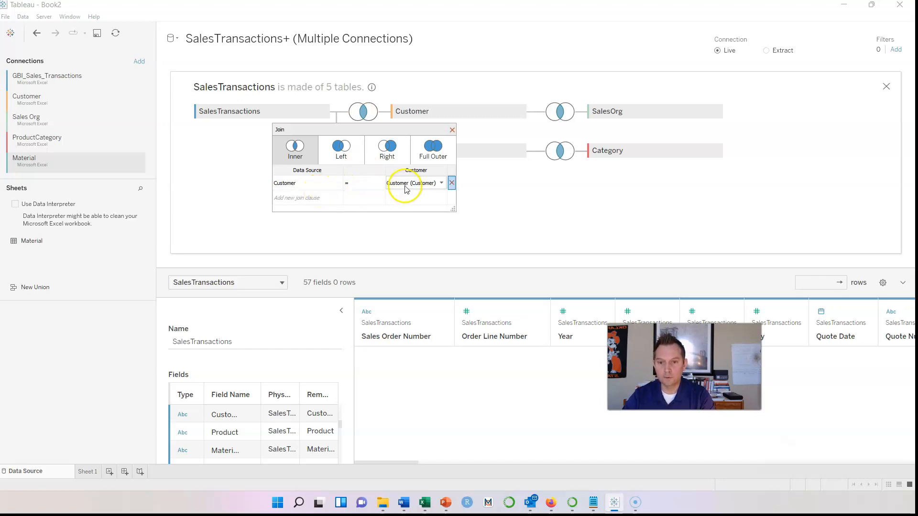
click(561, 111)
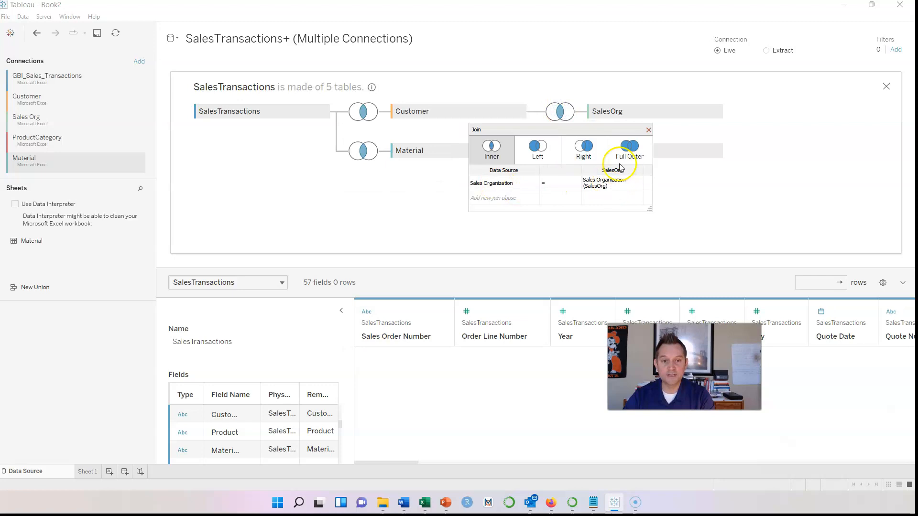
click(366, 151)
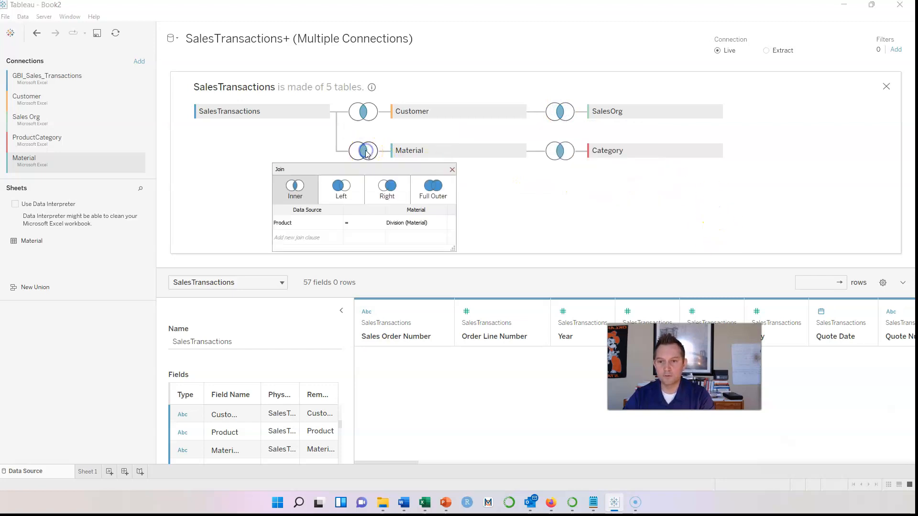
Change the Material join to match Product = Material, loading 105867 rows
click(318, 229)
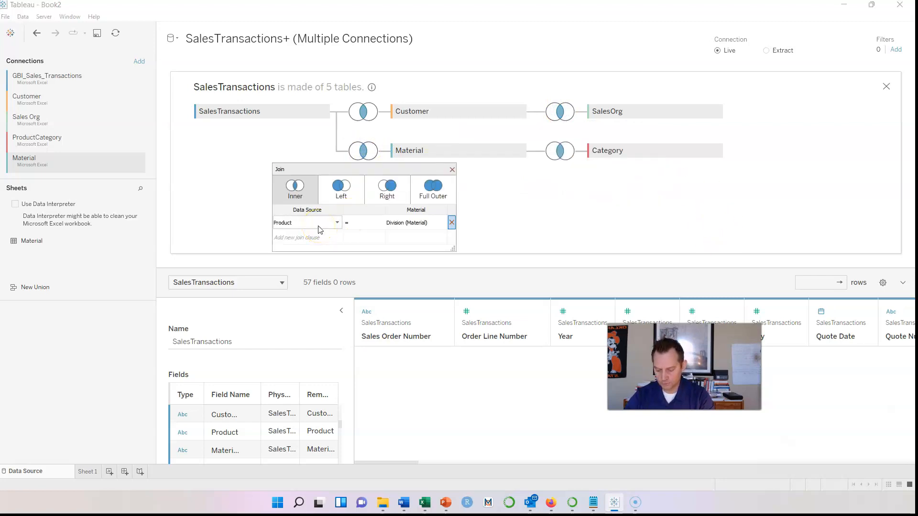
click(400, 224)
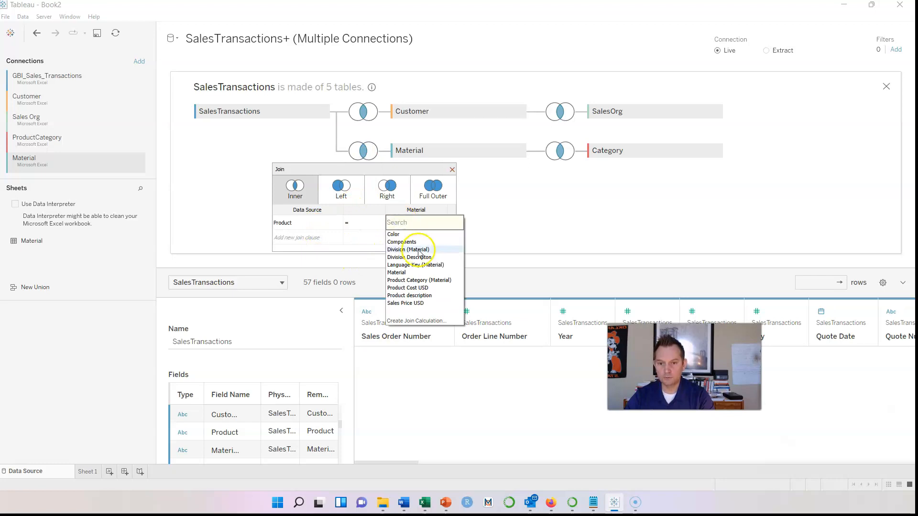
click(398, 273)
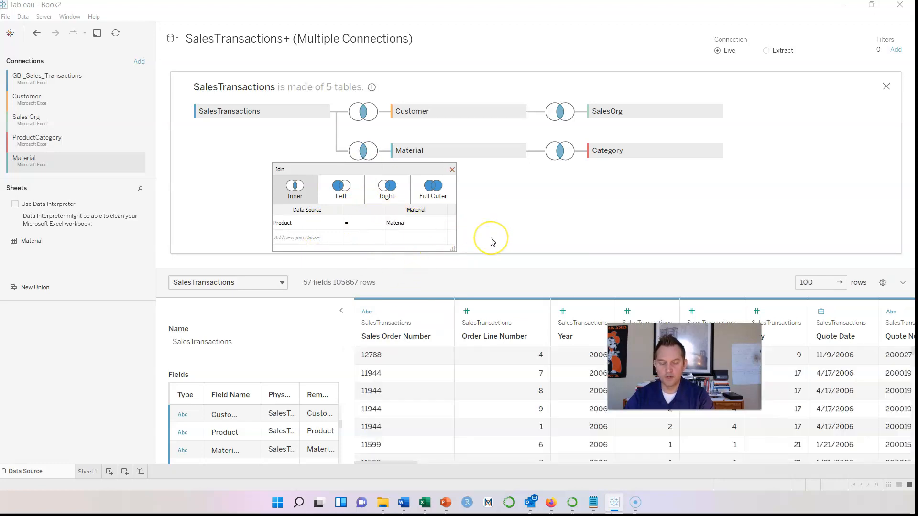
click(590, 243)
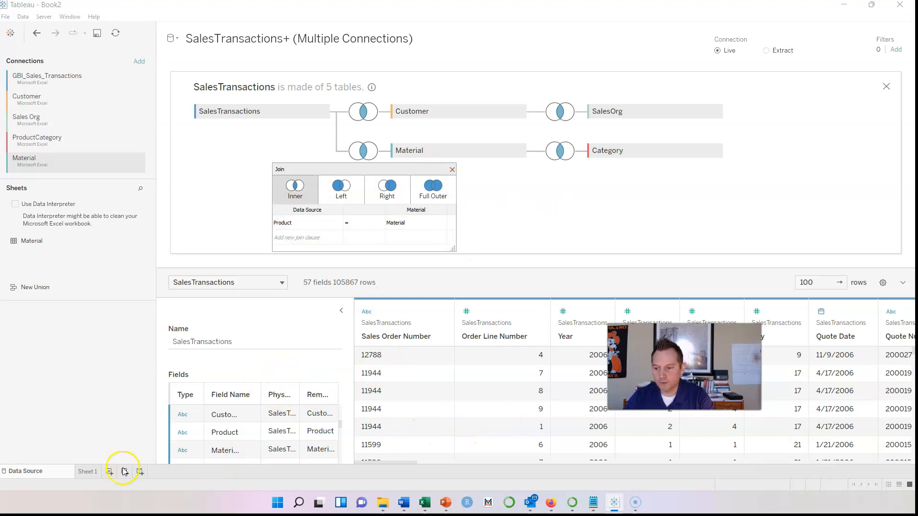
On Sheet 1, build a horizontal bar chart of SUM(RevUSD) by State
click(86, 472)
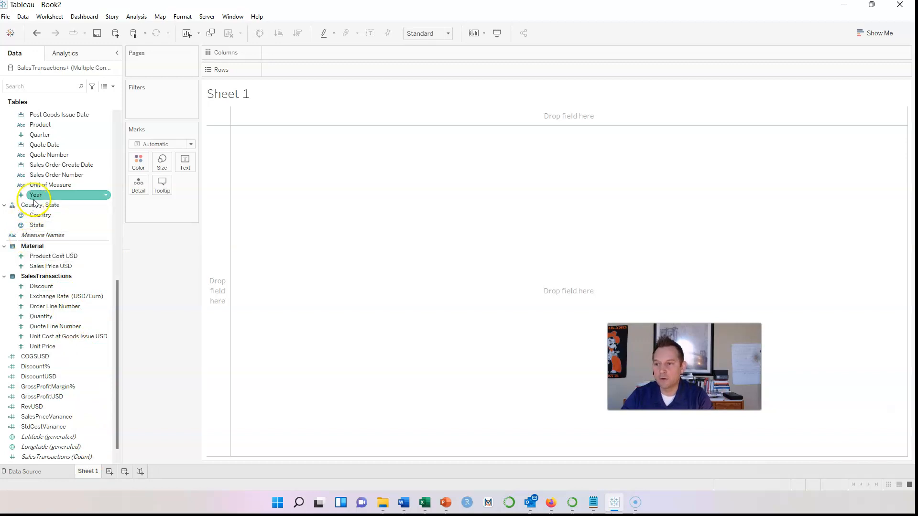
click(45, 268)
click(32, 87)
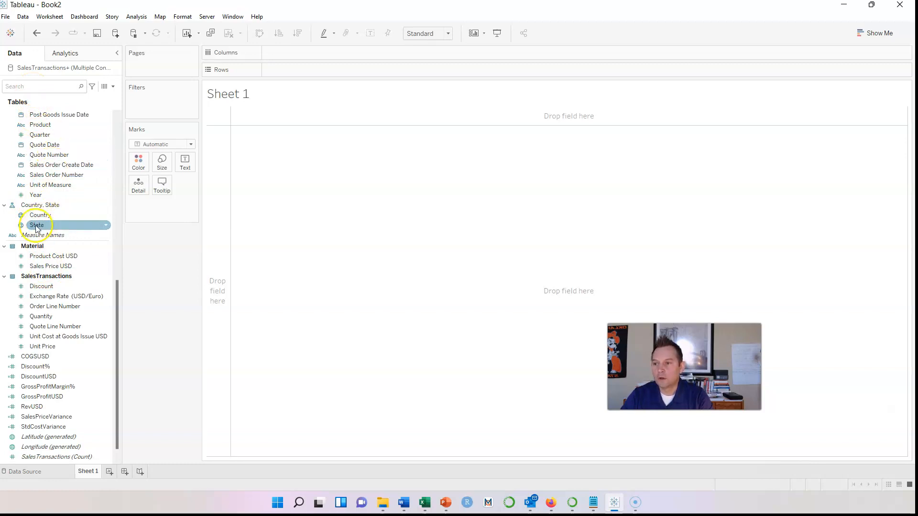
drag(35, 226, 313, 68)
click(99, 256)
drag(27, 407, 304, 54)
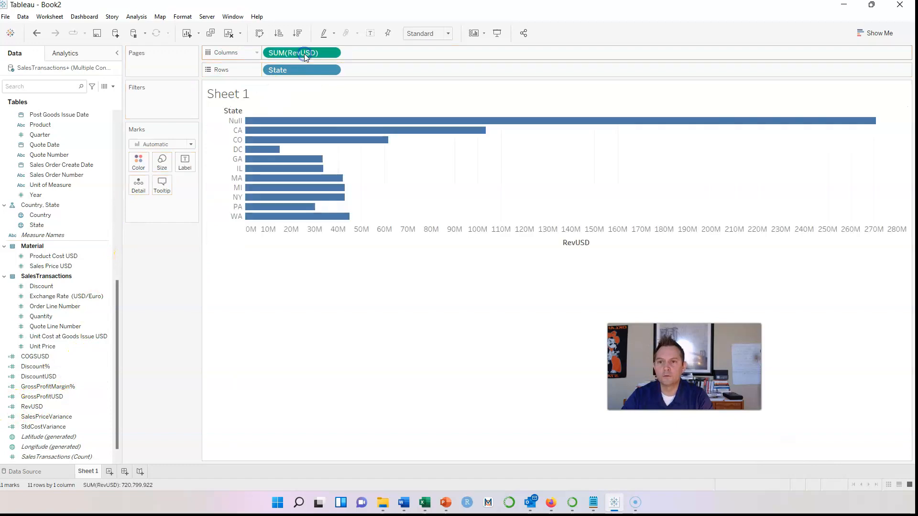
Turn the revenue bar chart into a symbol map with much larger circles
click(874, 35)
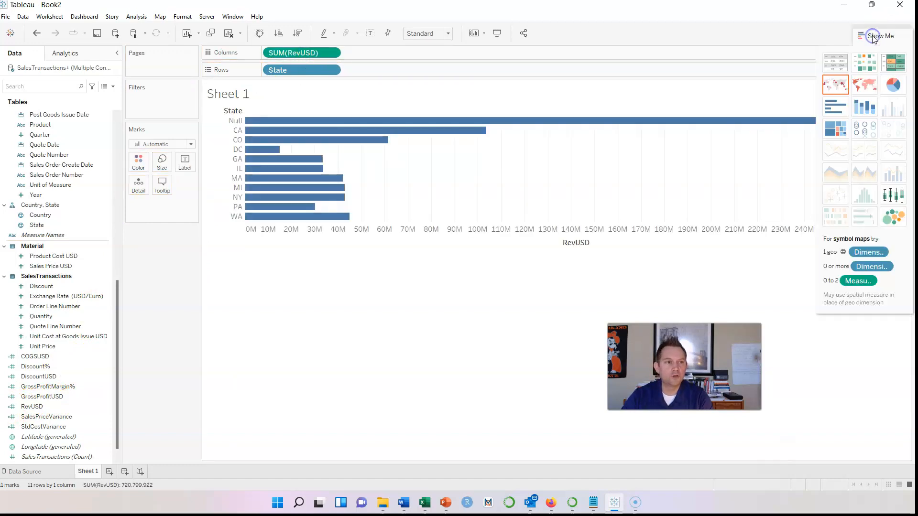
click(841, 87)
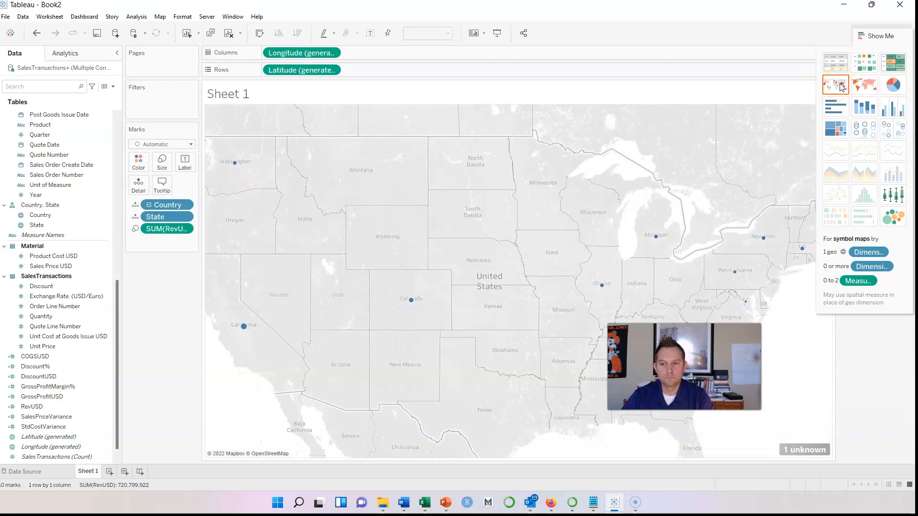
click(162, 161)
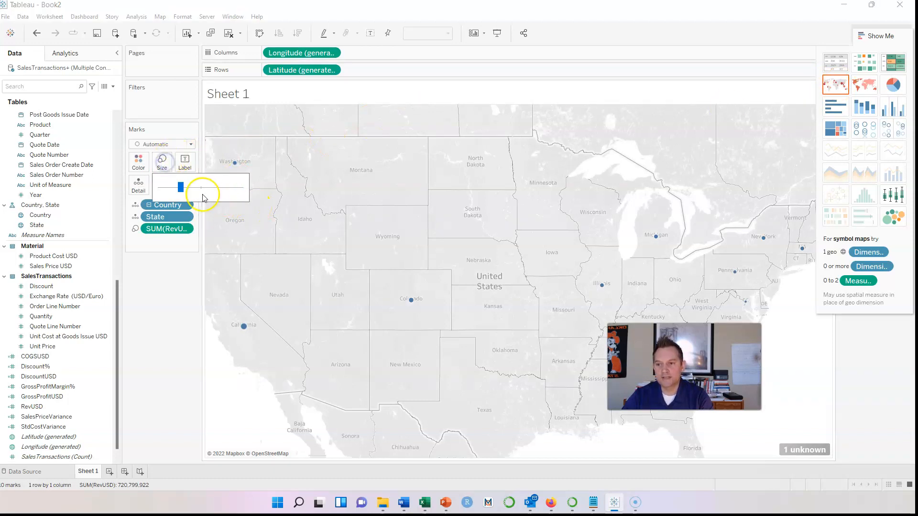
drag(181, 186, 220, 187)
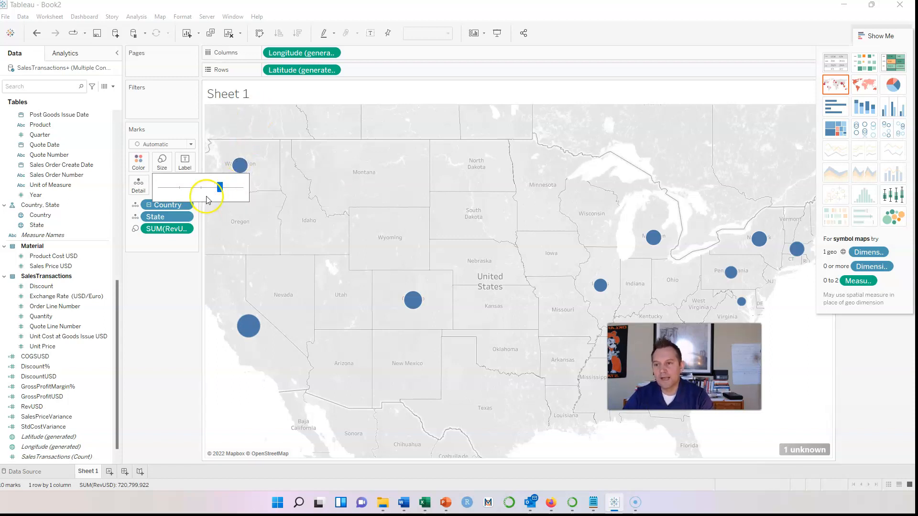
click(163, 230)
Remove revenue, State, Country, latitude and longitude pills, leaving an empty sheet
drag(163, 230, 144, 268)
drag(169, 206, 164, 287)
drag(275, 72, 162, 249)
drag(293, 54, 168, 266)
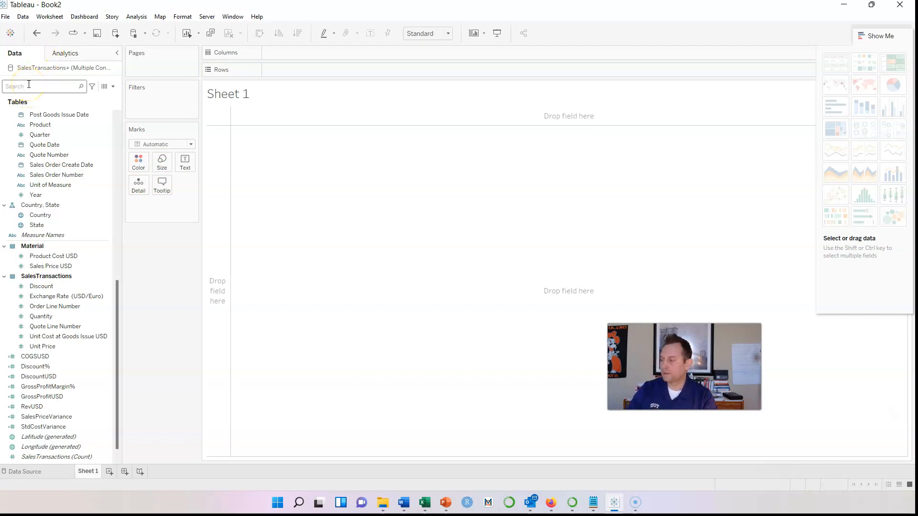
Find the Location field with a 'loc' search, rename it City, and clear the search
click(31, 116)
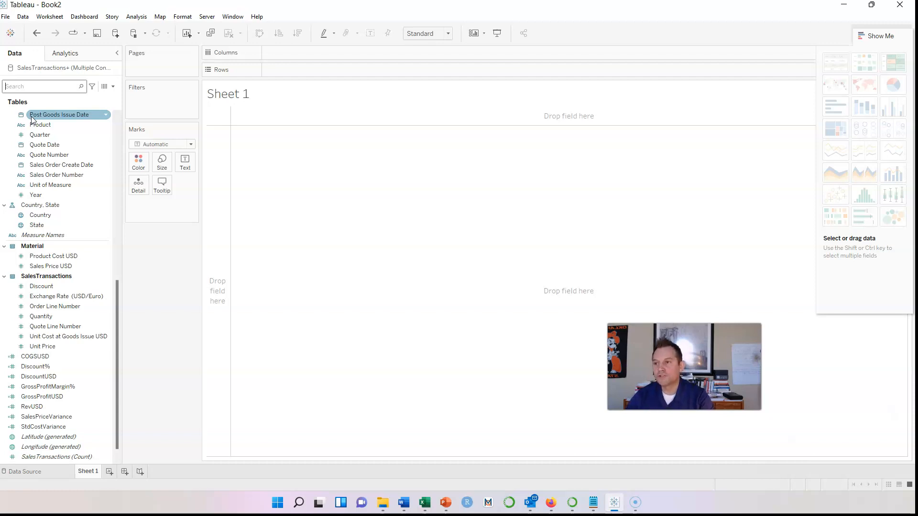
text(loc)
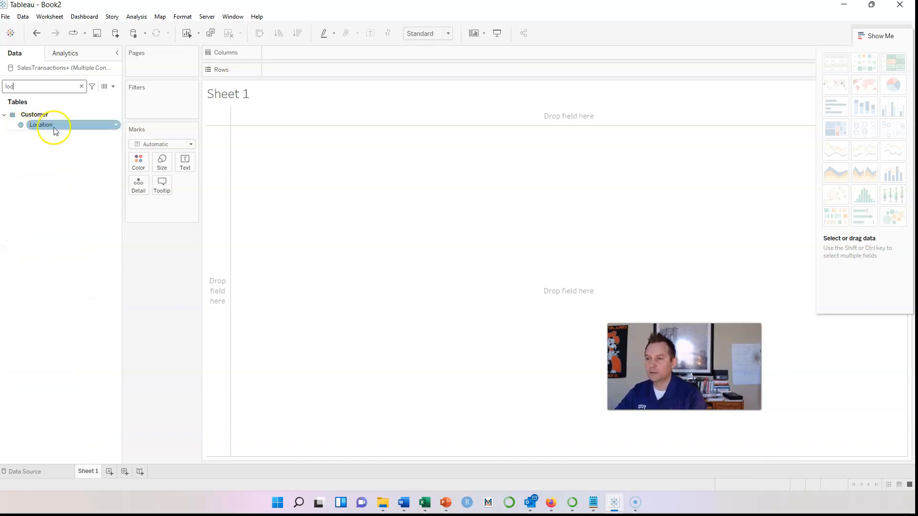
click(115, 125)
right_click(115, 125)
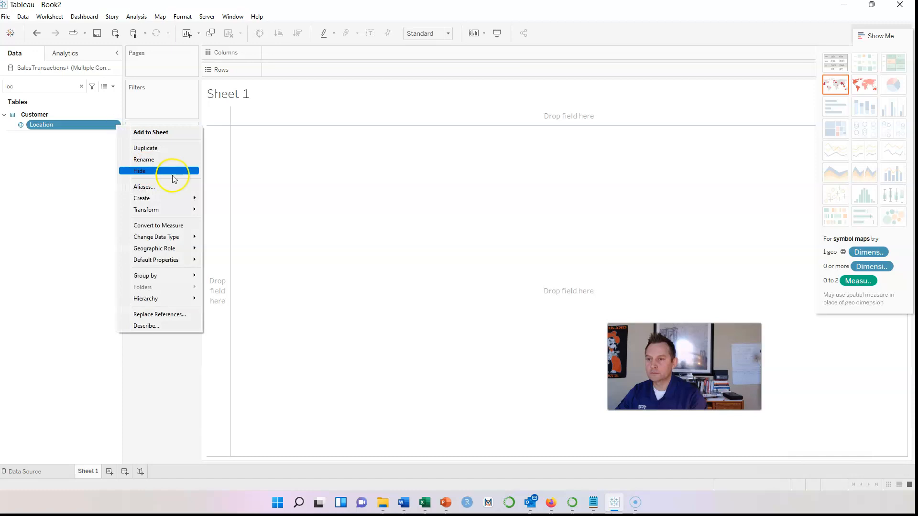
click(168, 160)
key(ctrl+a)
key(BackSpace)
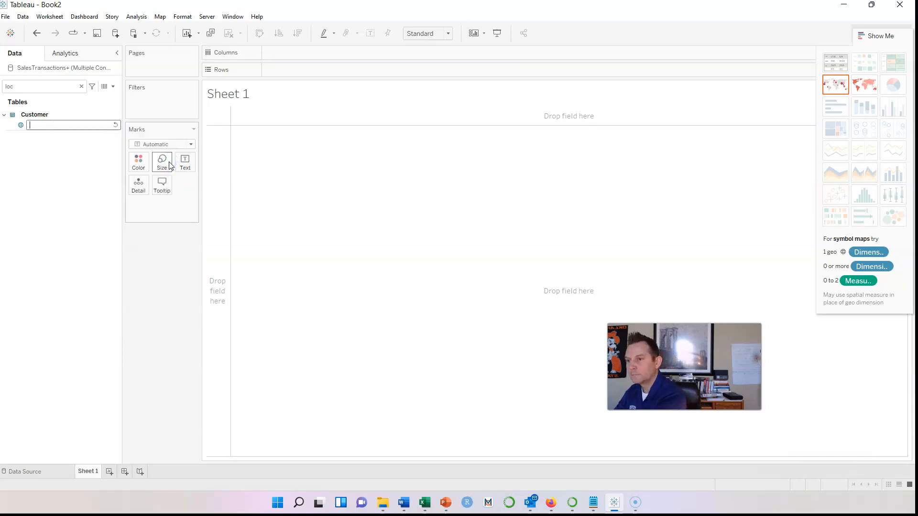
text(City)
key(Return)
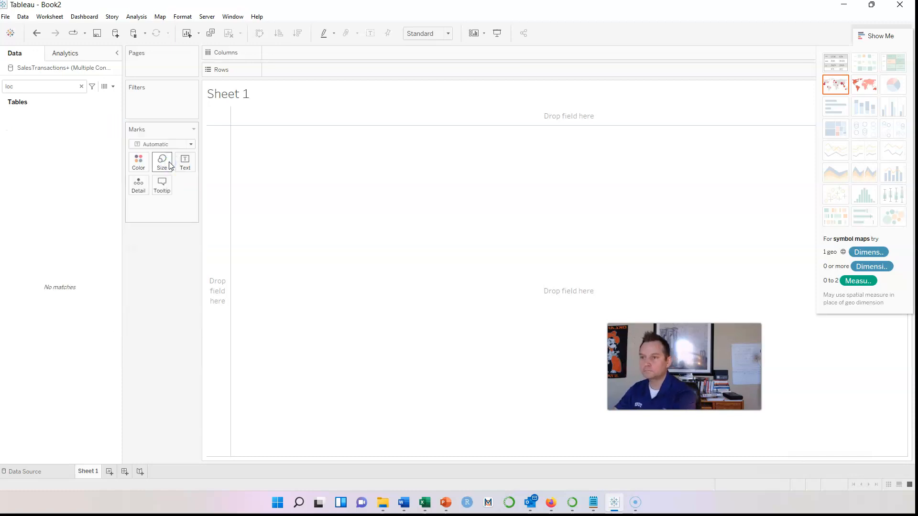
click(81, 86)
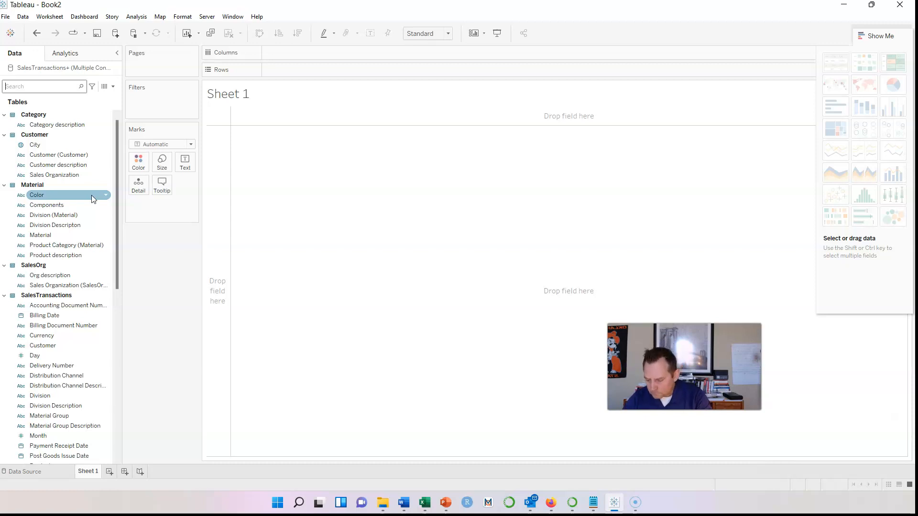
Check the renamed City field in the data pane, then return to the Word data-prep guide
click(45, 193)
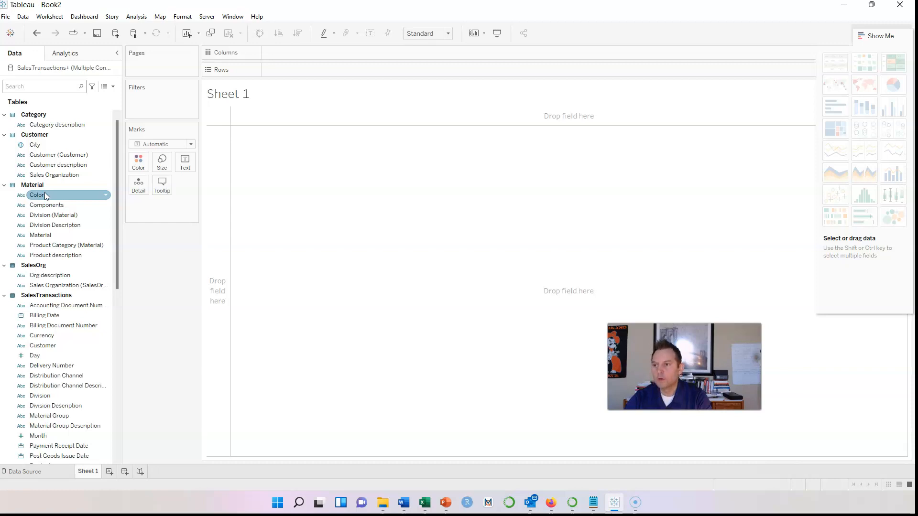
click(17, 146)
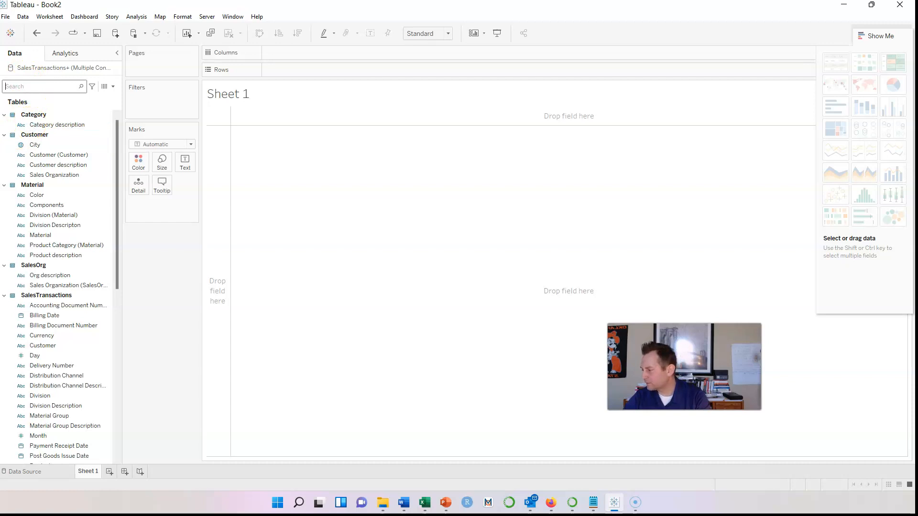
key(alt+Tab)
scroll(423, 254, down, 4)
scroll(423, 254, down, 12)
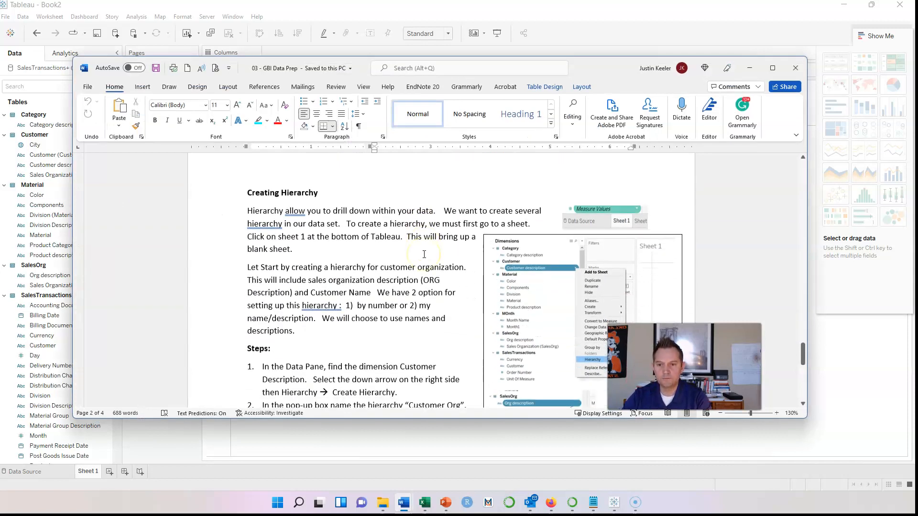
Read the Creating Hierarchy steps, highlighting 'sales organization description', then move Word aside
scroll(424, 254, down, 1)
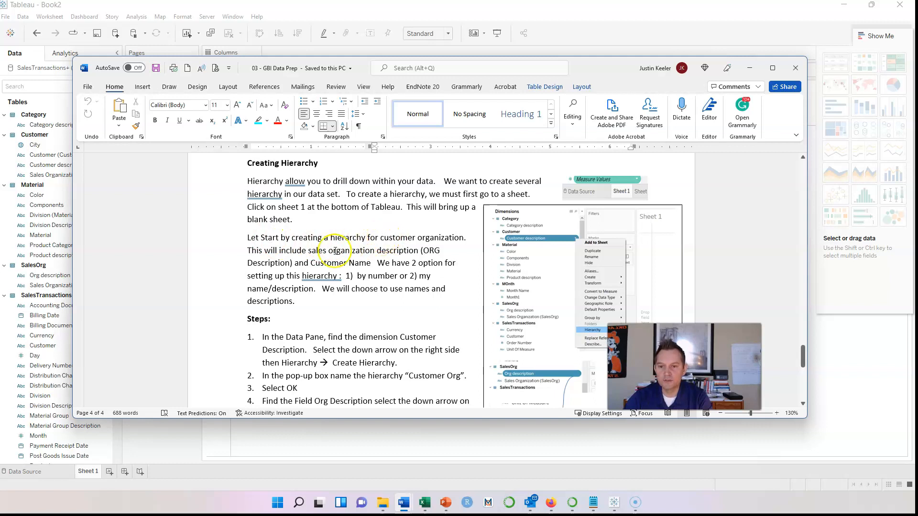
drag(309, 251, 400, 249)
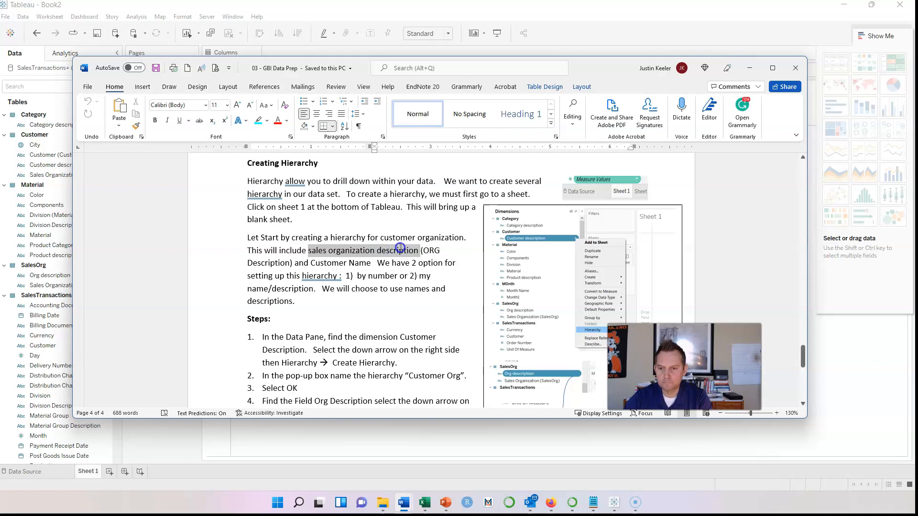
scroll(389, 306, down, 1)
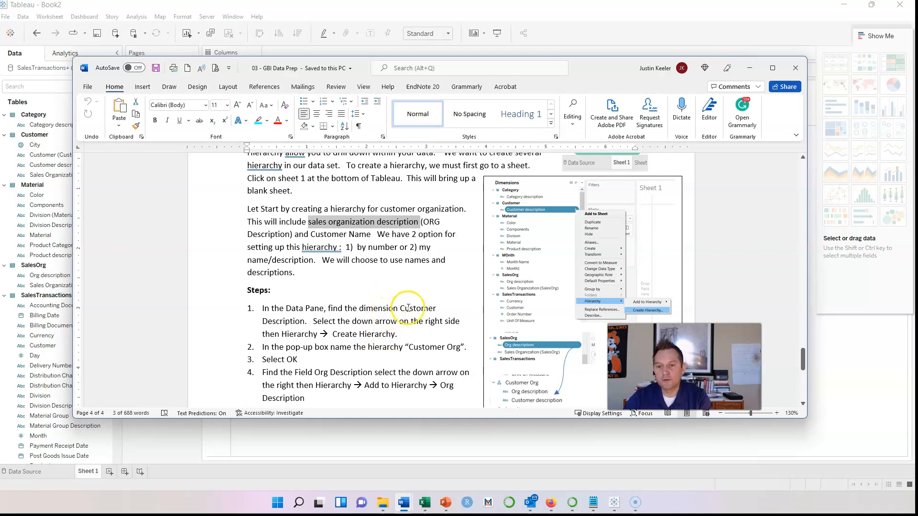
scroll(382, 299, down, 1)
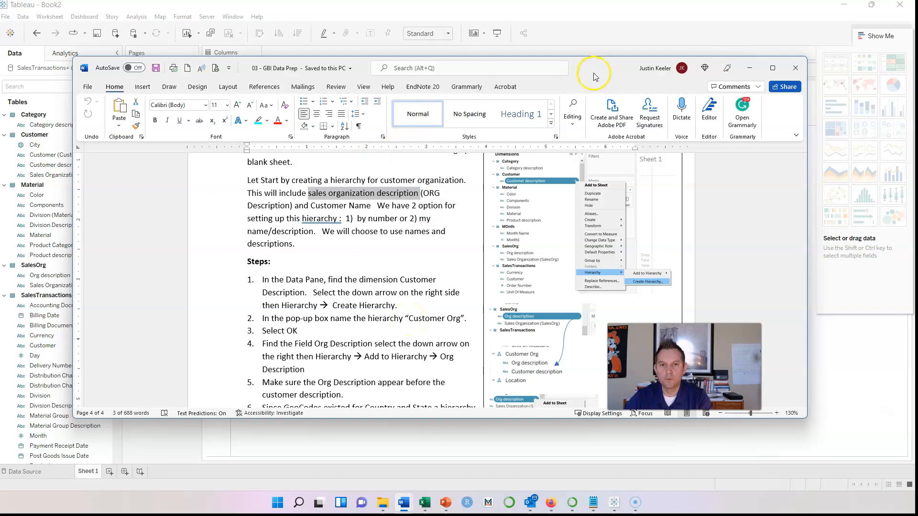
drag(594, 74, 0, 137)
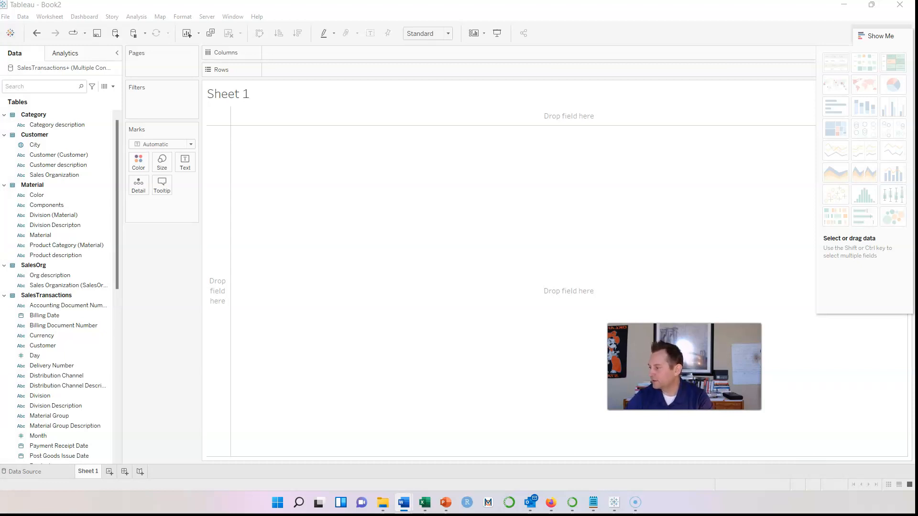
Create a Customer Org hierarchy from Customer description, then bring the Word guide back
click(43, 88)
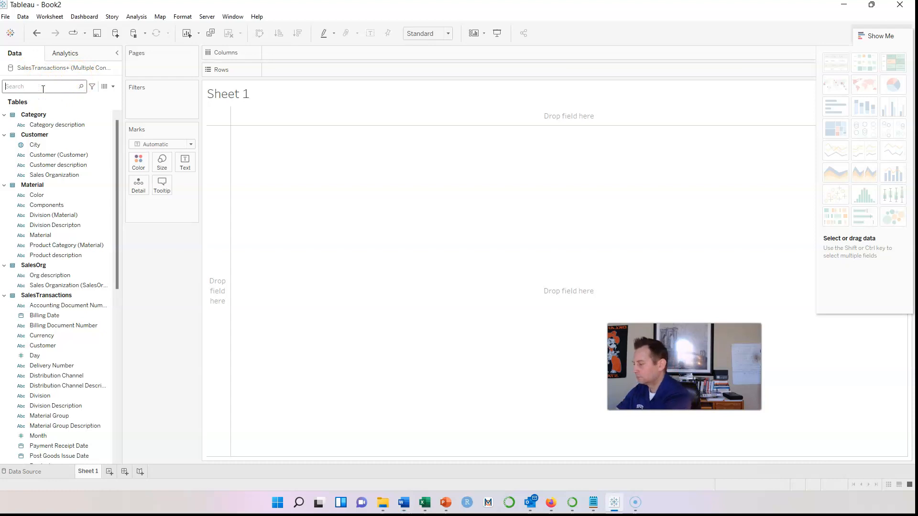
text(cust)
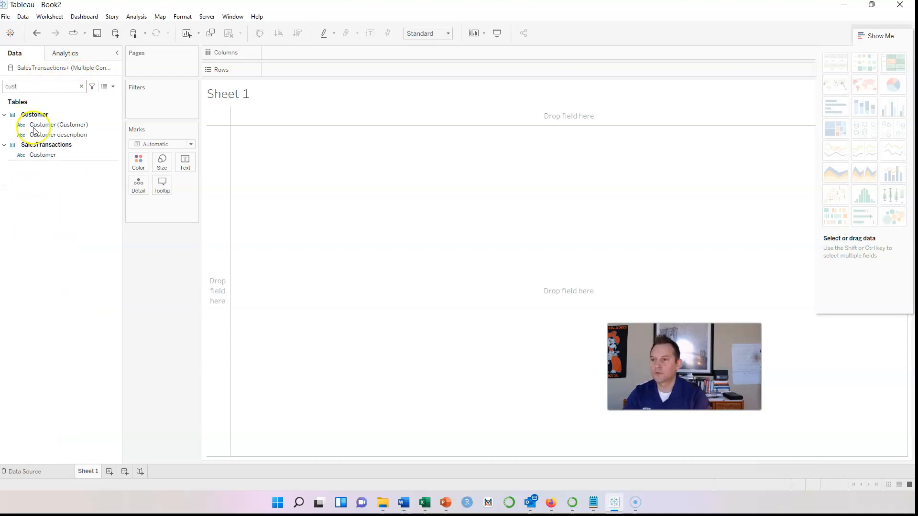
click(117, 136)
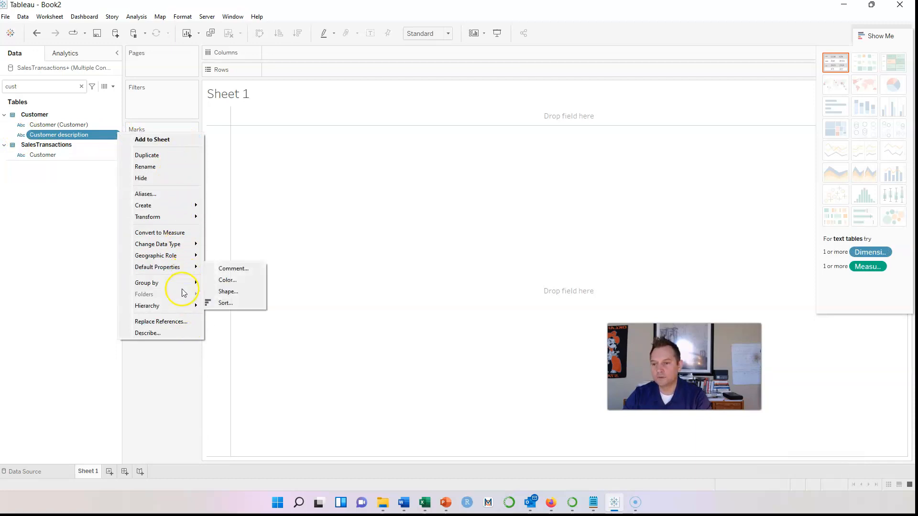
mouse_move(176, 309)
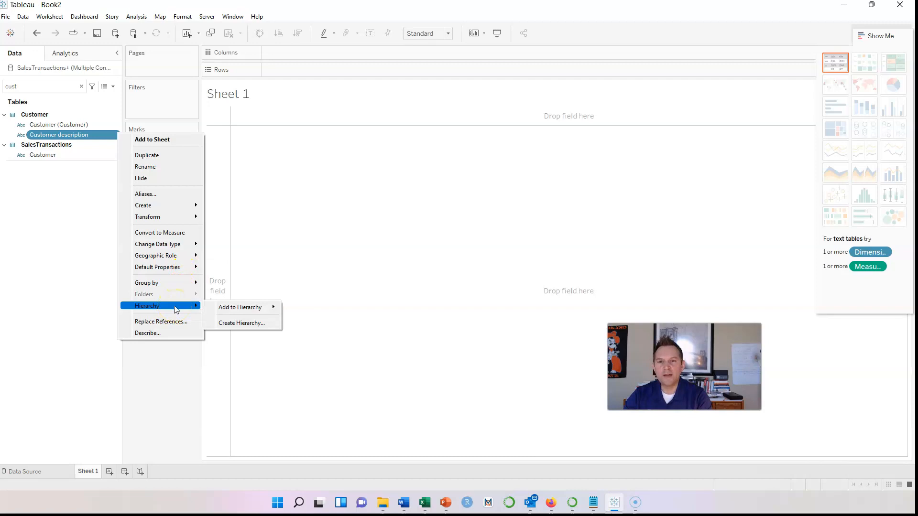
click(242, 324)
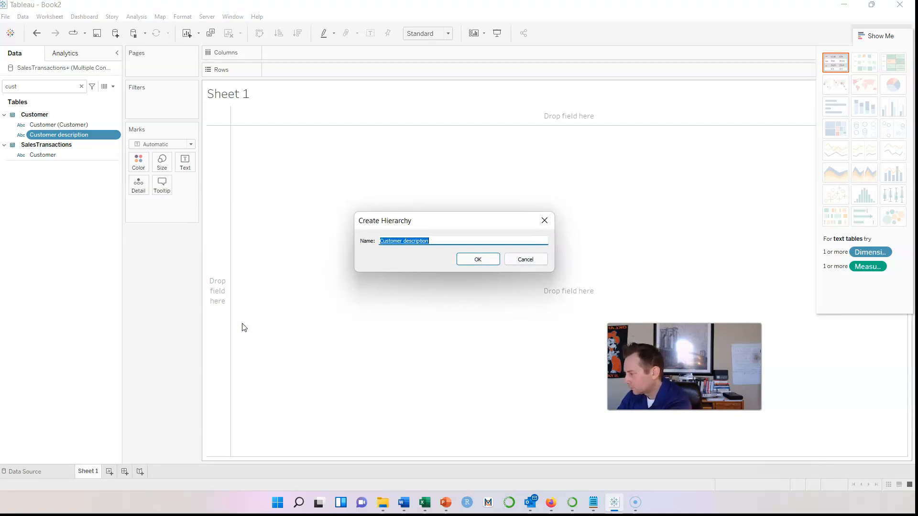
text(Cu)
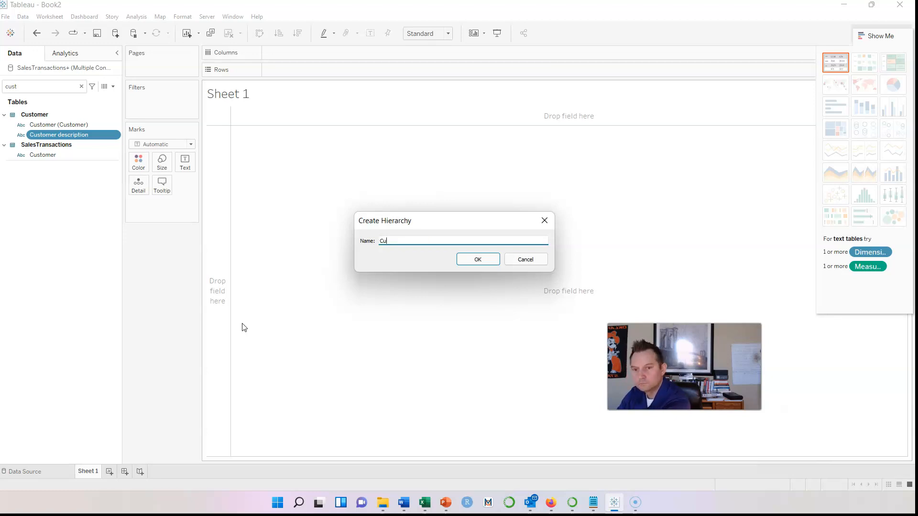
text(stomer Org)
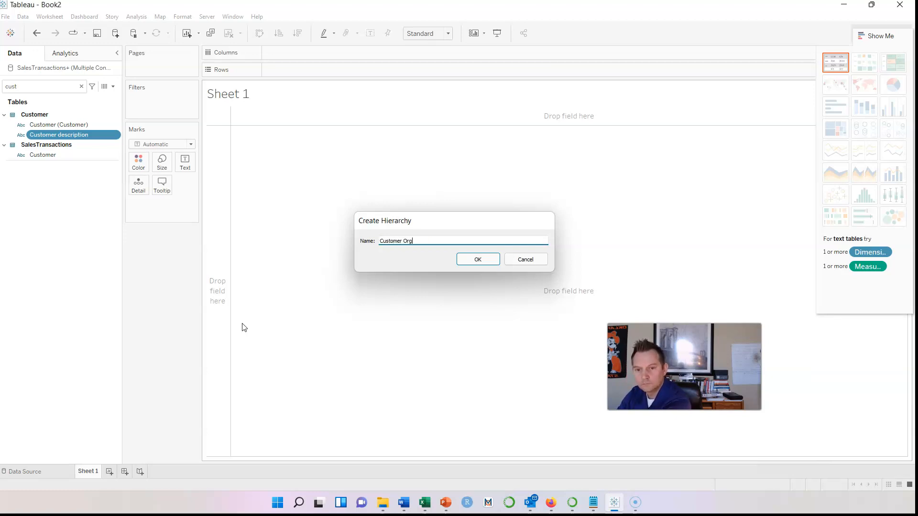
key(Return)
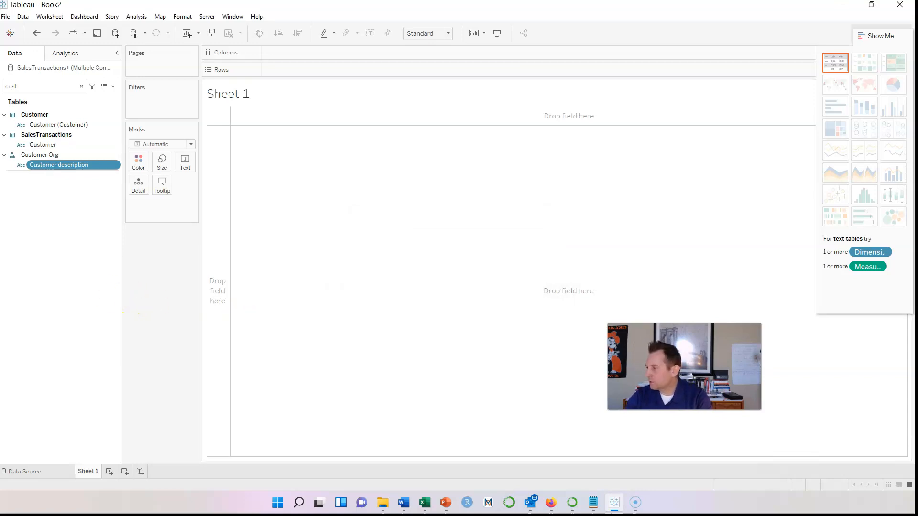
drag(0, 56, 578, 64)
scroll(347, 325, down, 1)
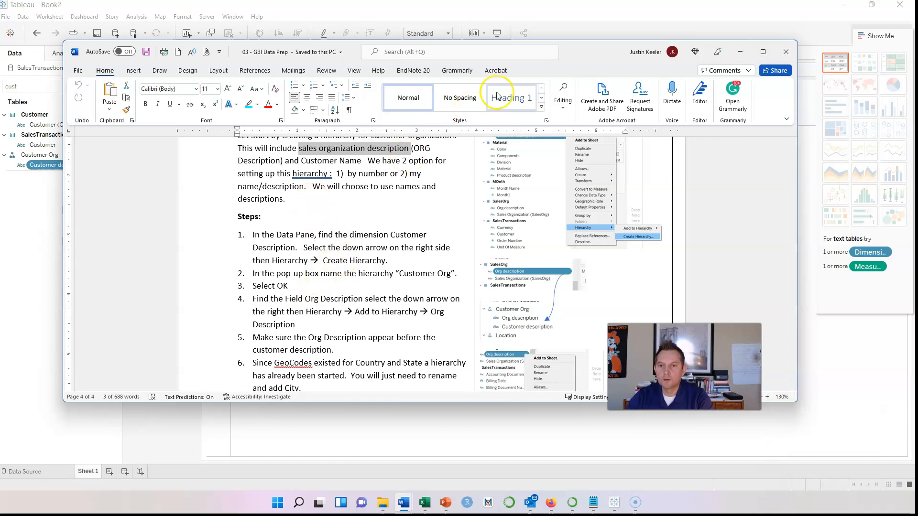
Search the fields for 'org' and add Org description to the Customer Org hierarchy
drag(571, 51, 0, 98)
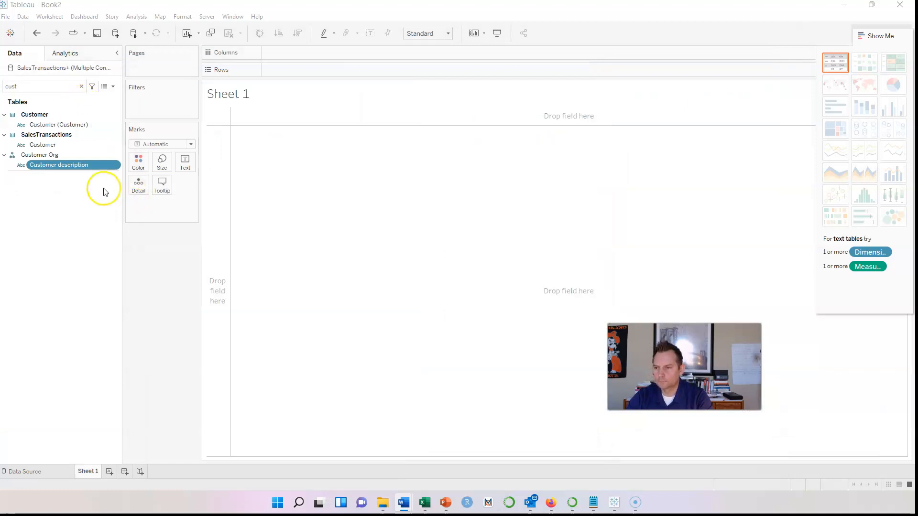
click(26, 85)
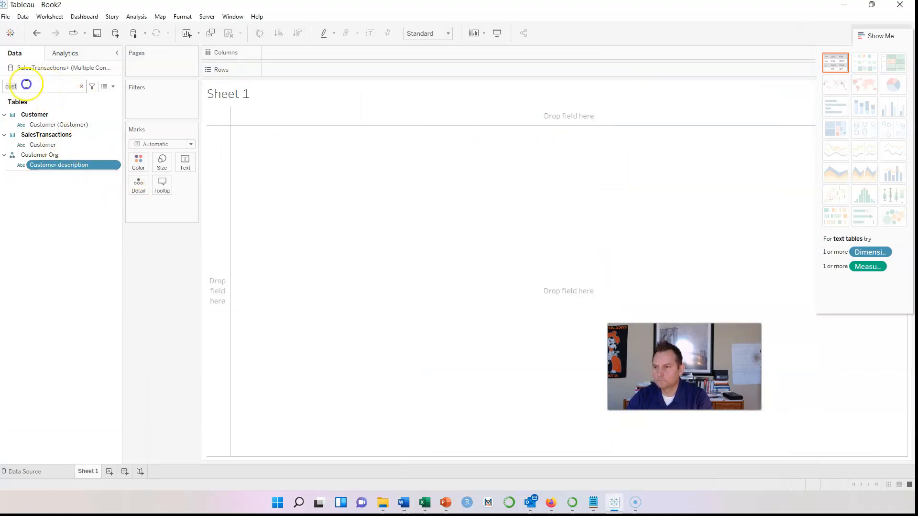
key(BackSpace)
key(BackSpace)
key(BackSpace)
text(org)
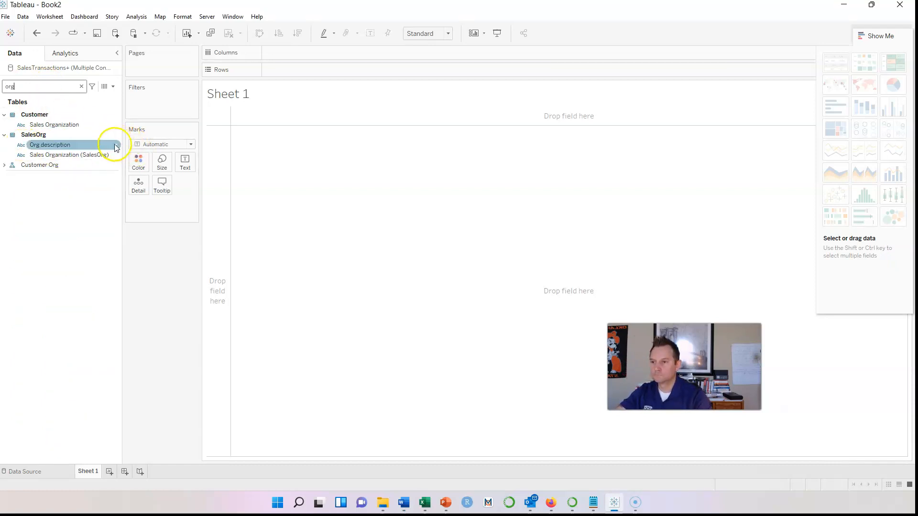
right_click(115, 144)
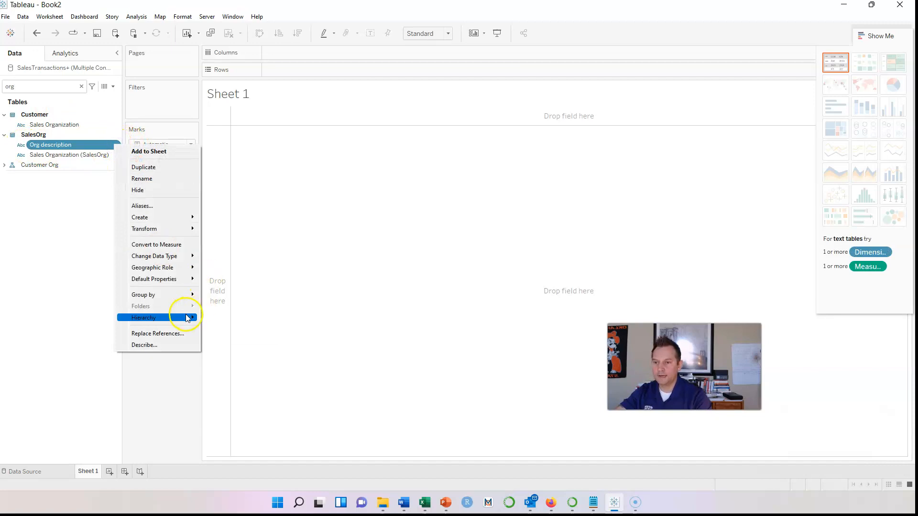
mouse_move(191, 318)
mouse_move(253, 319)
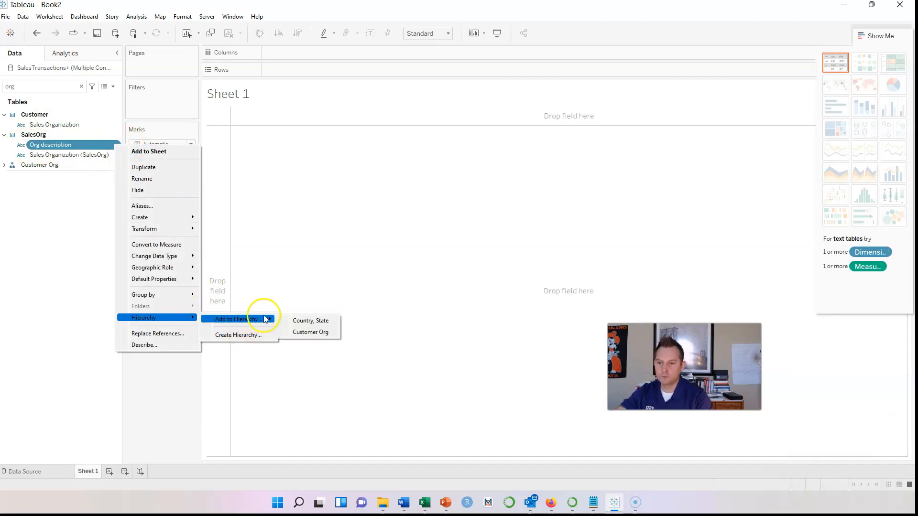
click(294, 333)
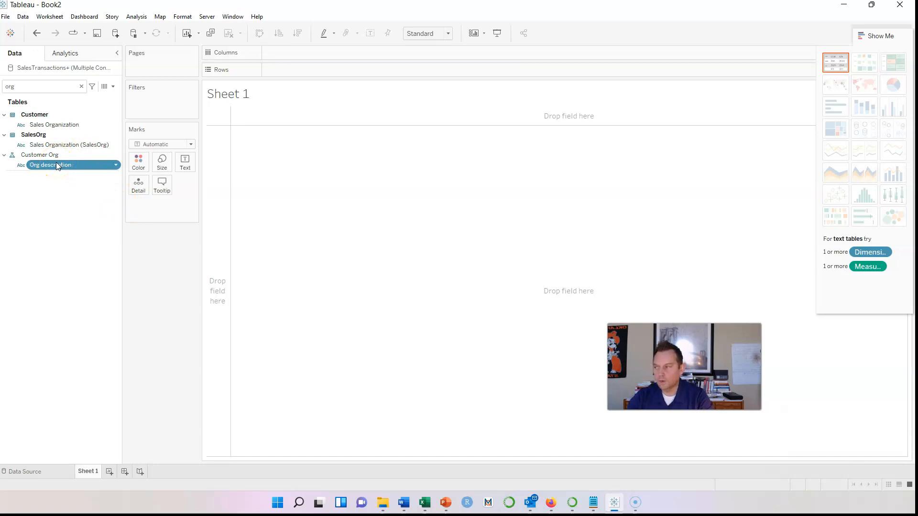
drag(0, 60, 577, 53)
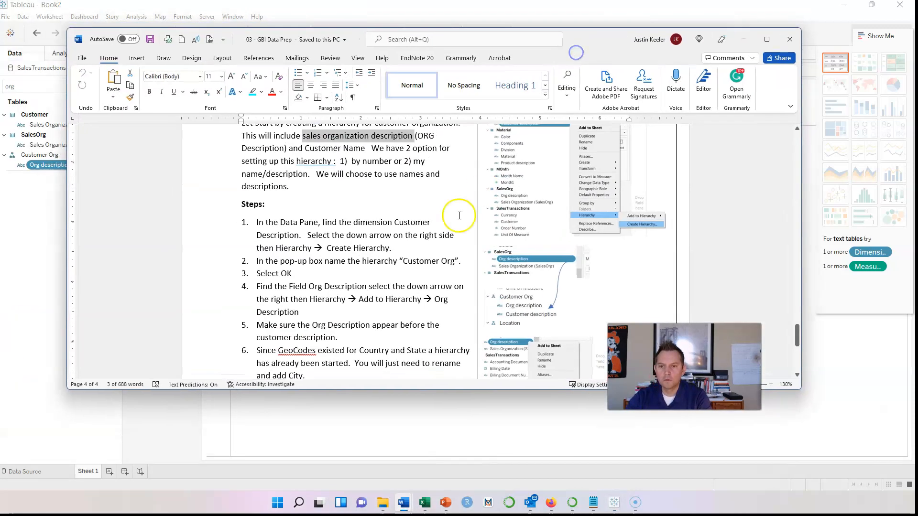
scroll(377, 239, down, 5)
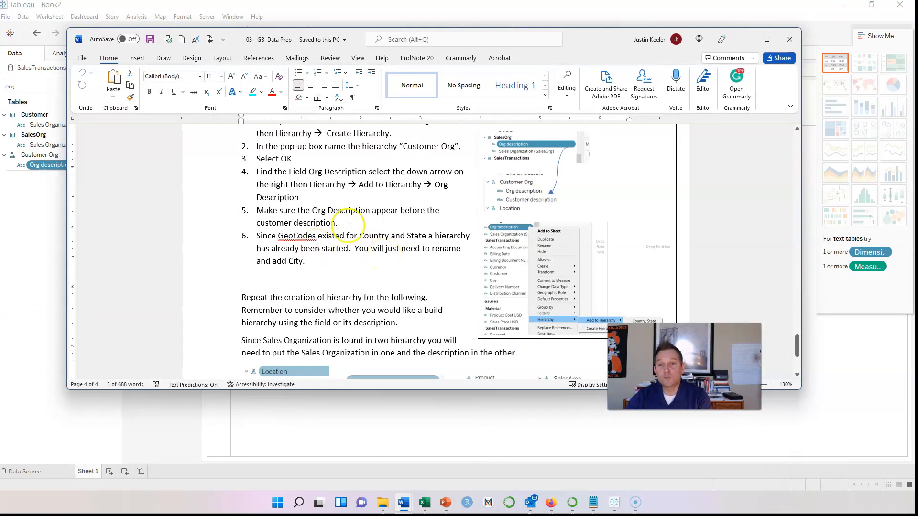
drag(598, 48, 600, 78)
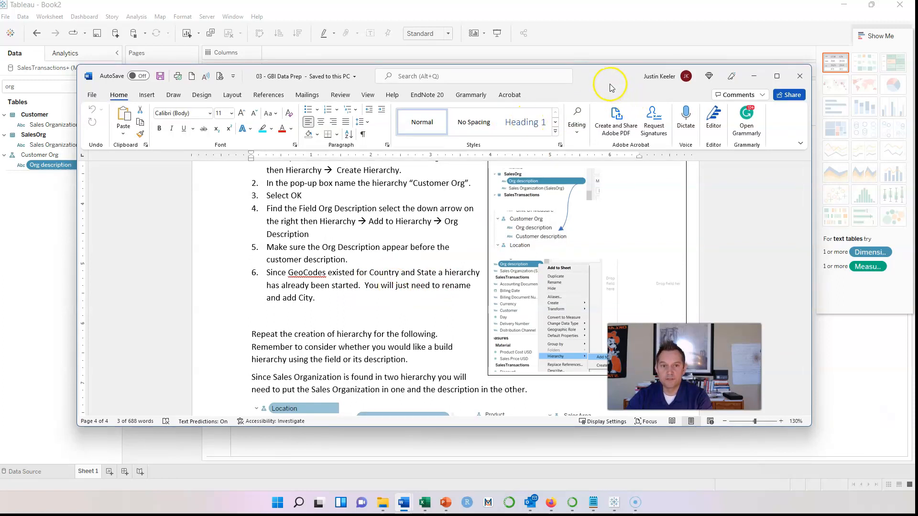
drag(610, 85, 0, 89)
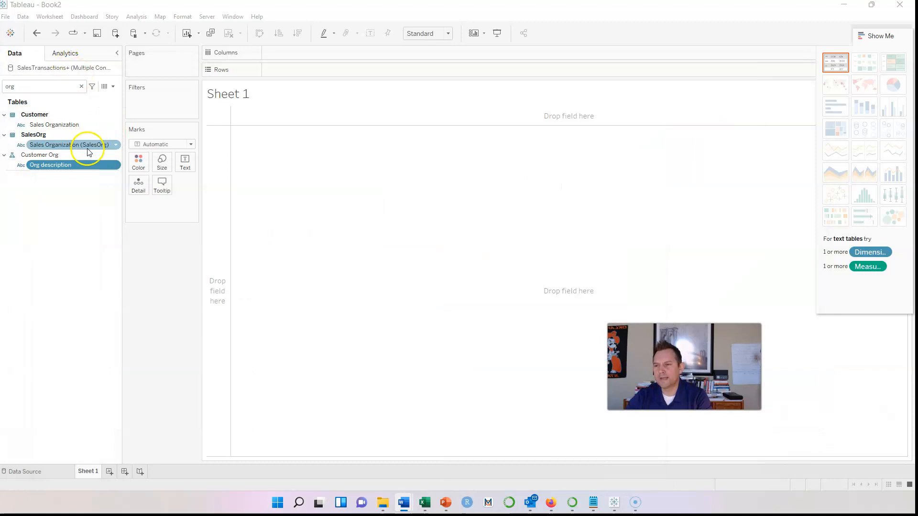
Search 'city', add City to the Country, State hierarchy, then clear the search
click(43, 88)
key(BackSpace)
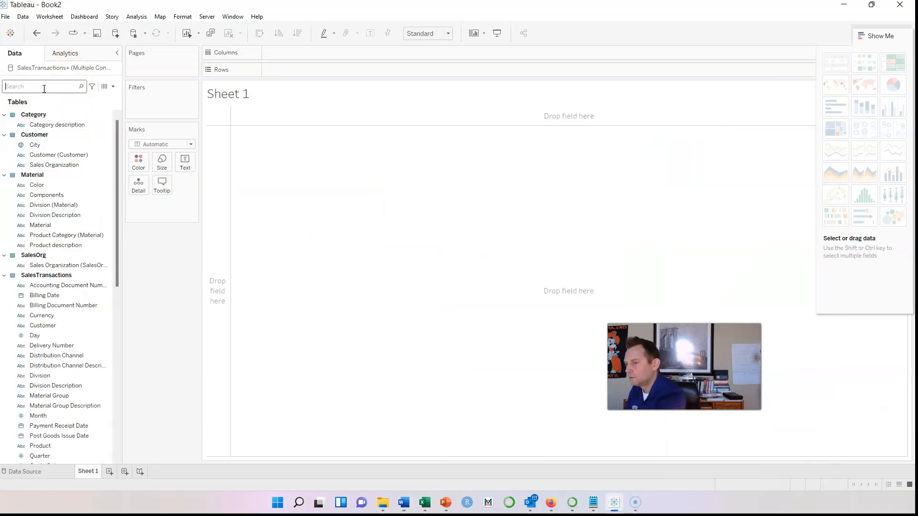
click(82, 154)
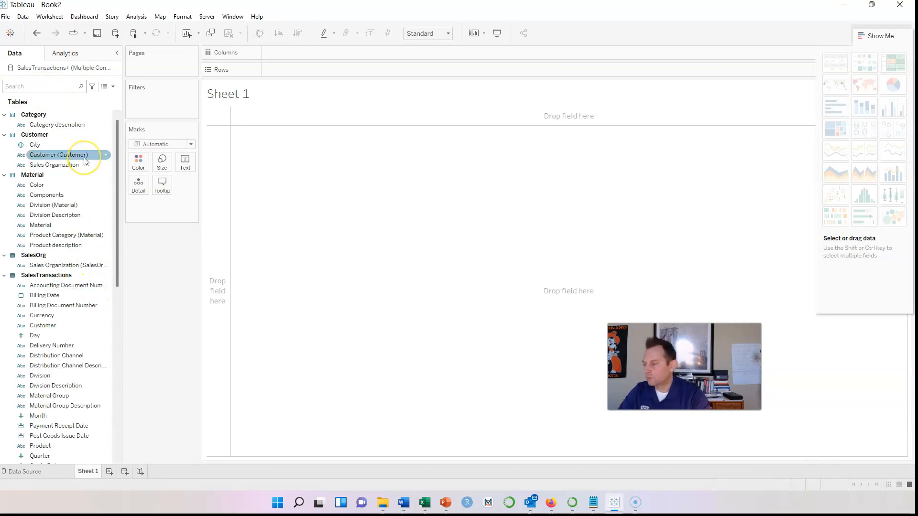
text(lo)
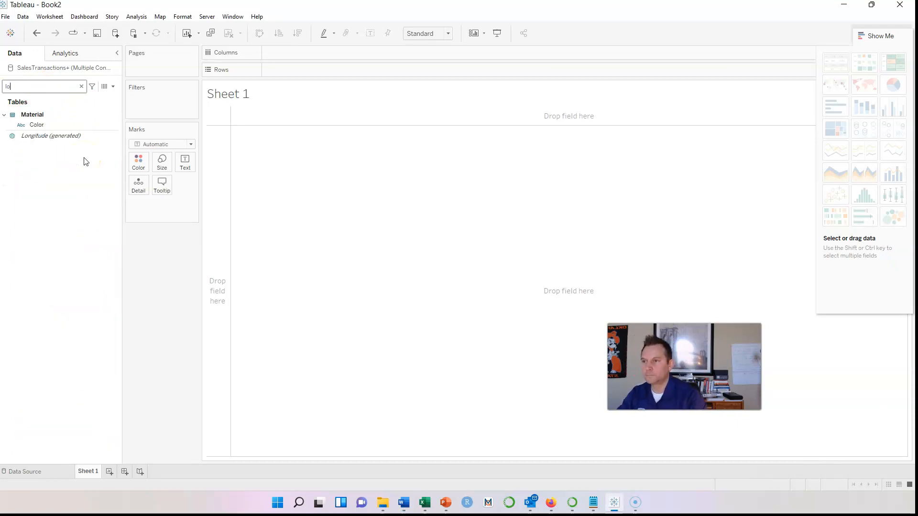
key(BackSpace)
key(BackSpace)
text(city)
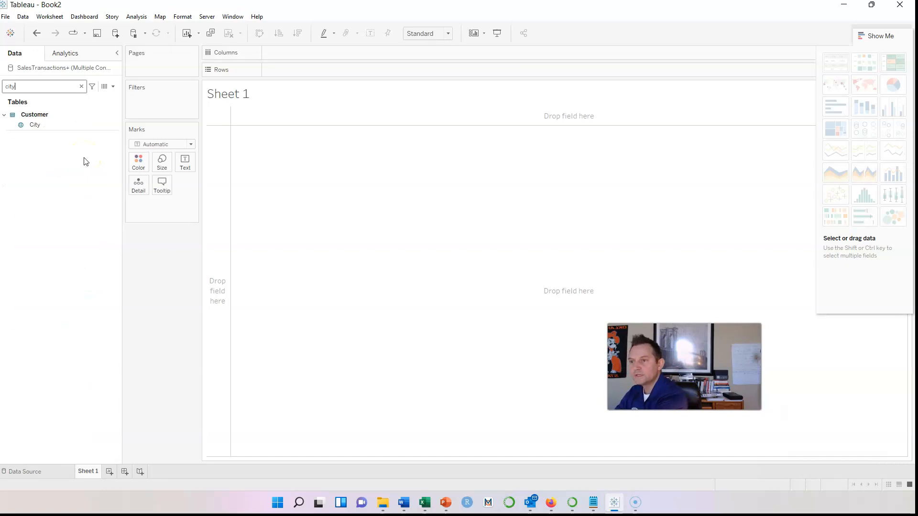
right_click(114, 124)
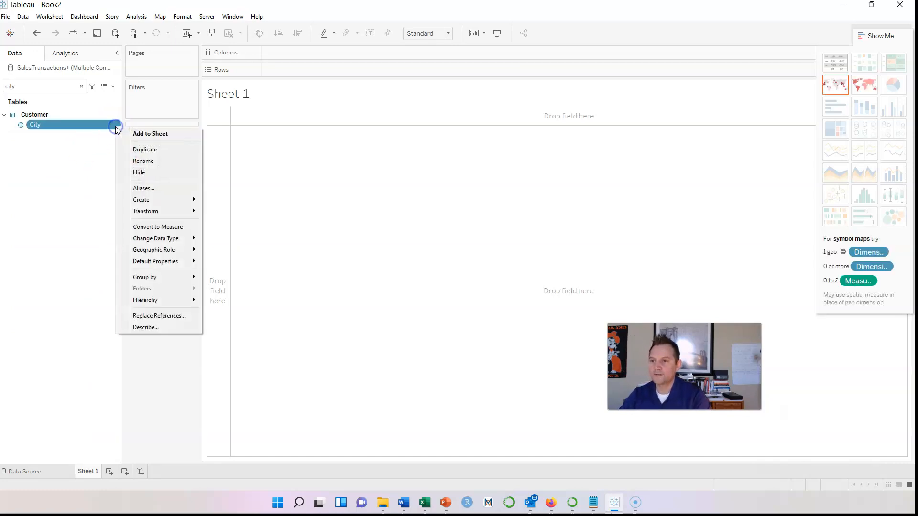
mouse_move(198, 299)
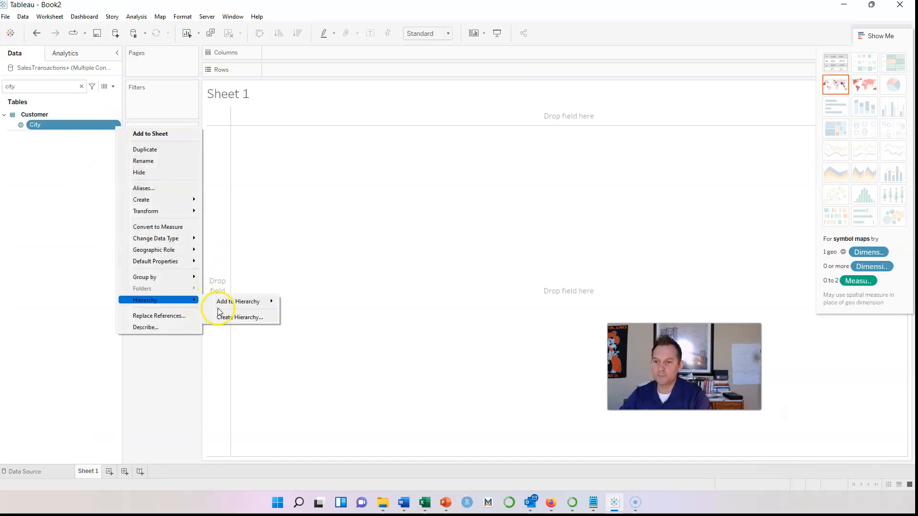
mouse_move(234, 306)
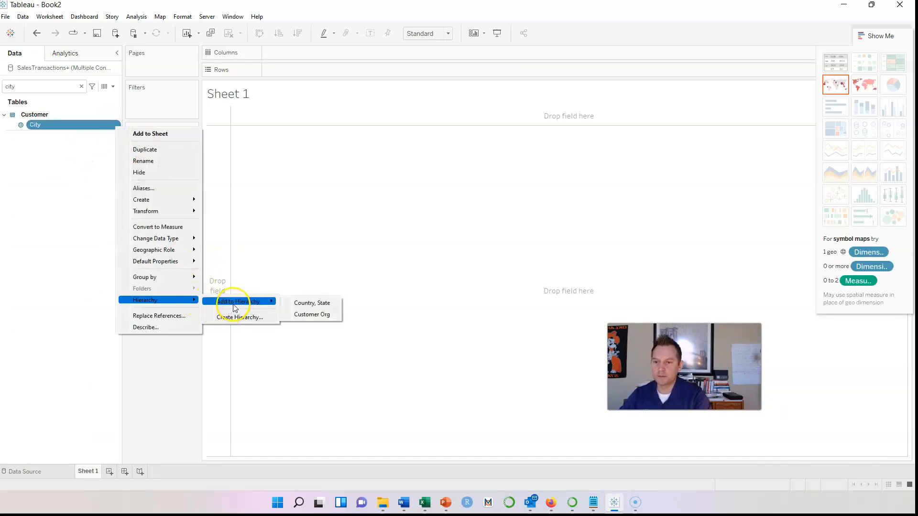
click(318, 305)
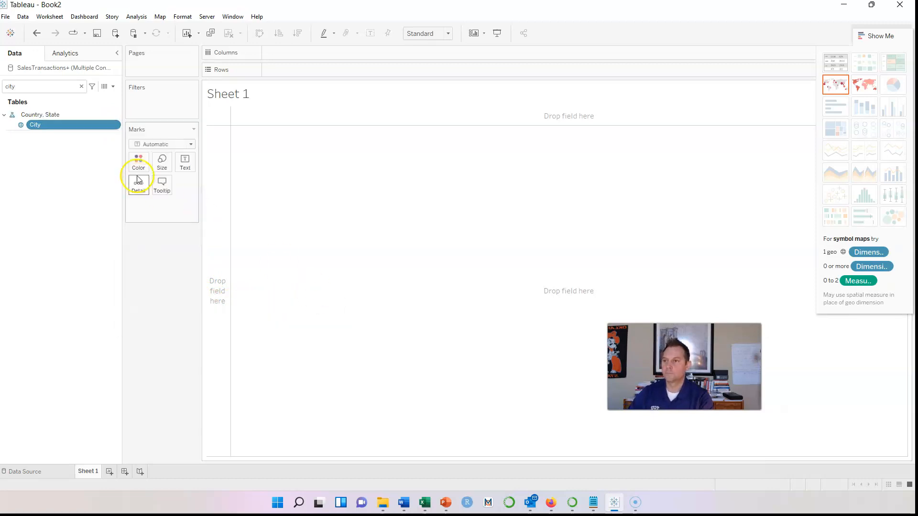
click(81, 86)
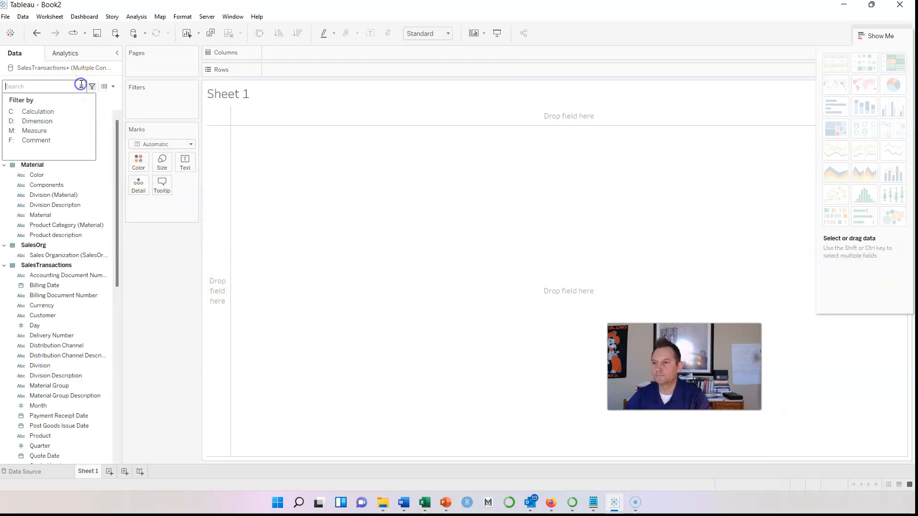
Dismiss the filter popup and expand the Country, State hierarchy to check Country and City
click(286, 186)
click(44, 235)
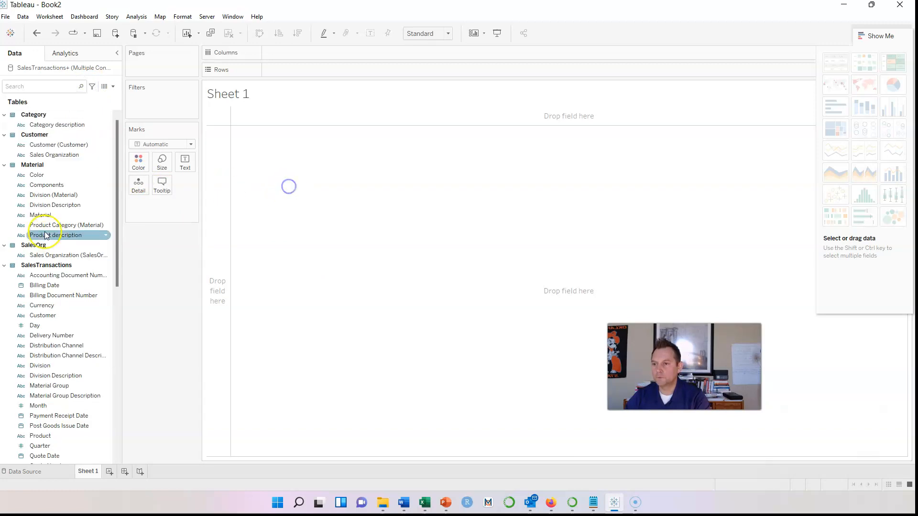
scroll(44, 235, down, 9)
click(62, 340)
scroll(61, 324, down, 2)
click(59, 320)
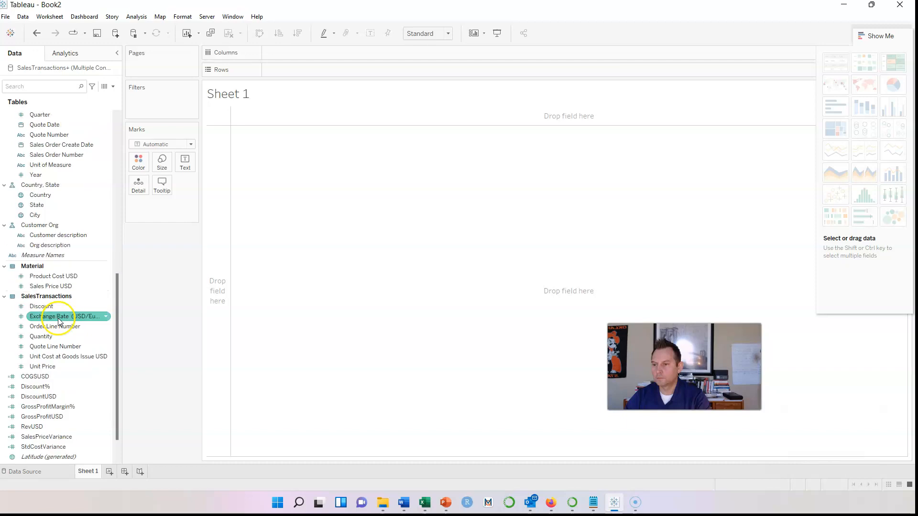
click(50, 186)
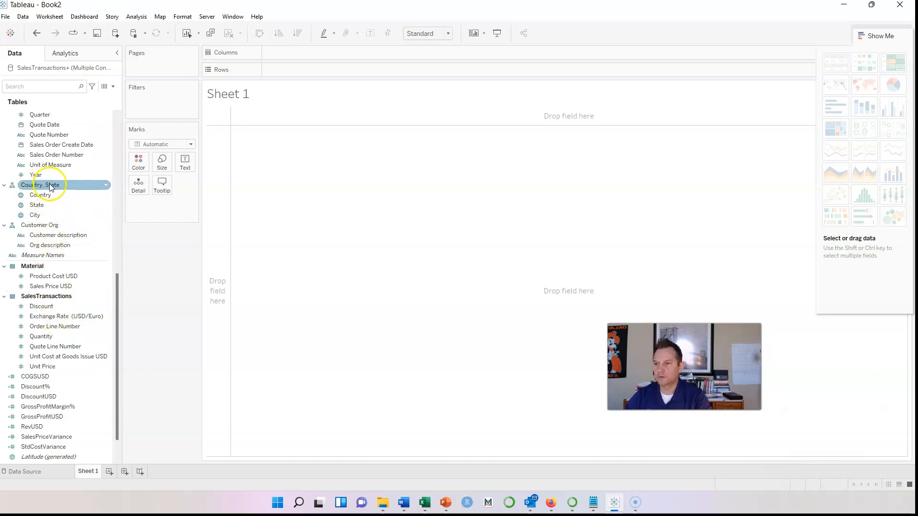
click(45, 195)
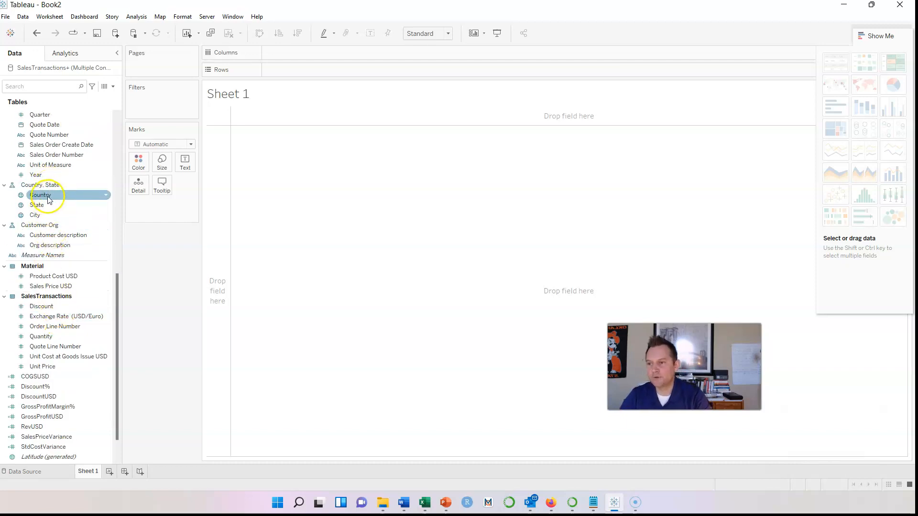
click(39, 218)
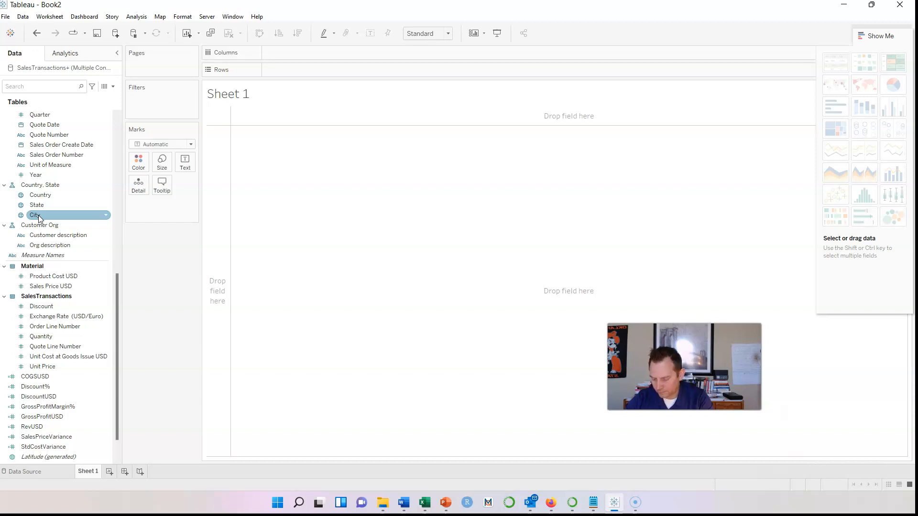
Check Customer Org, then rename the Country, State hierarchy to Location
click(66, 230)
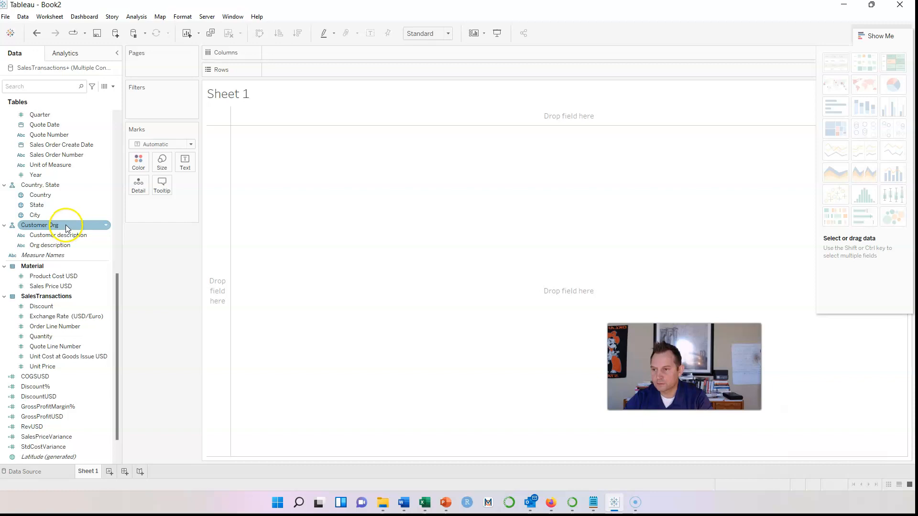
click(75, 246)
click(70, 184)
click(106, 185)
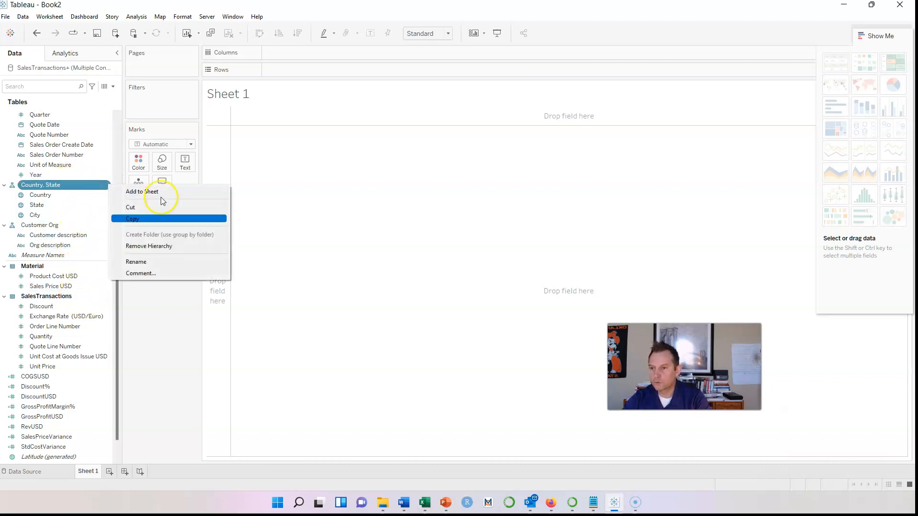
click(209, 262)
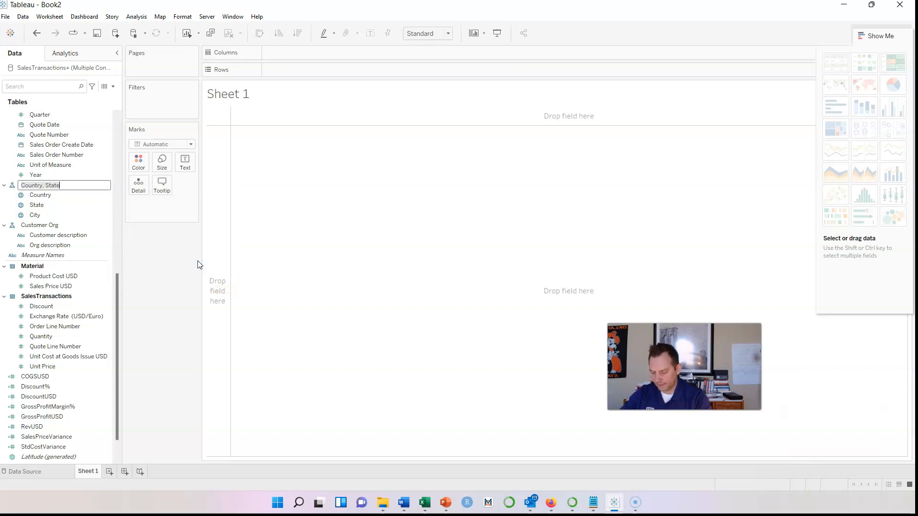
key(BackSpace)
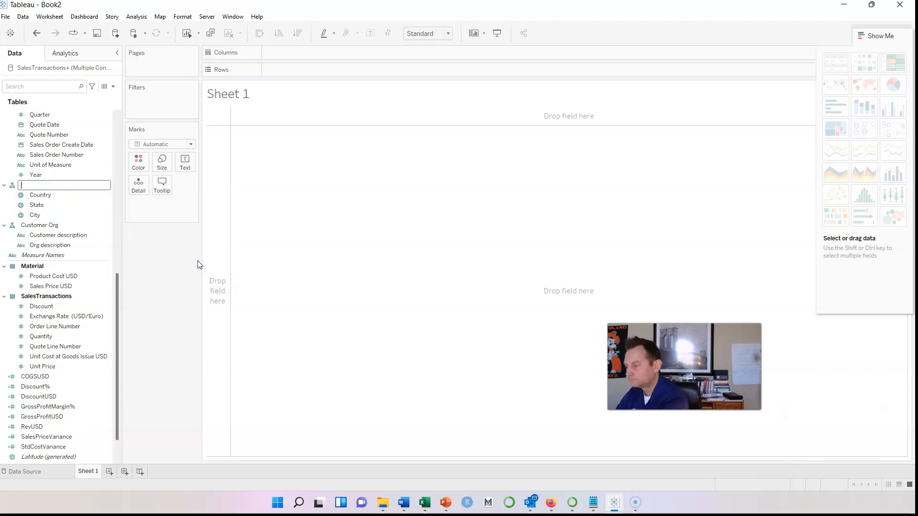
key(Return)
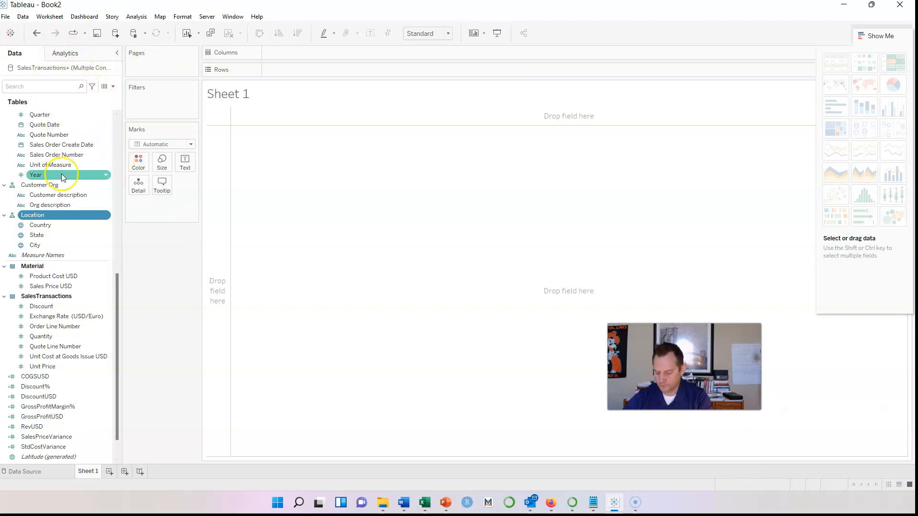
Create a hierarchy named Product from the Product Category (Material) field
click(42, 84)
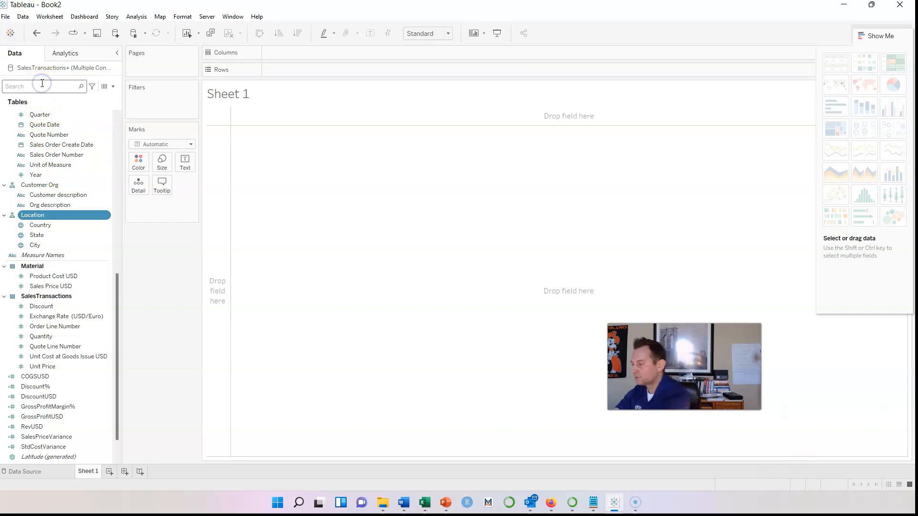
text(pro)
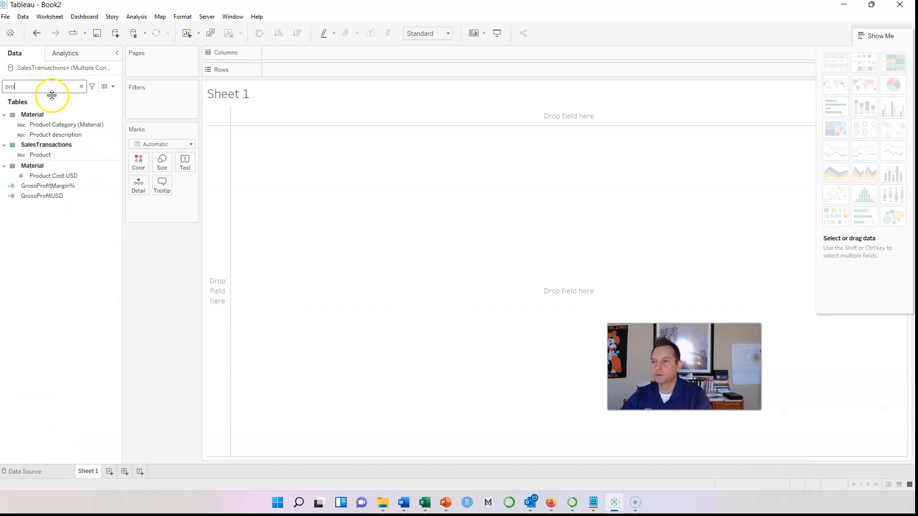
click(63, 126)
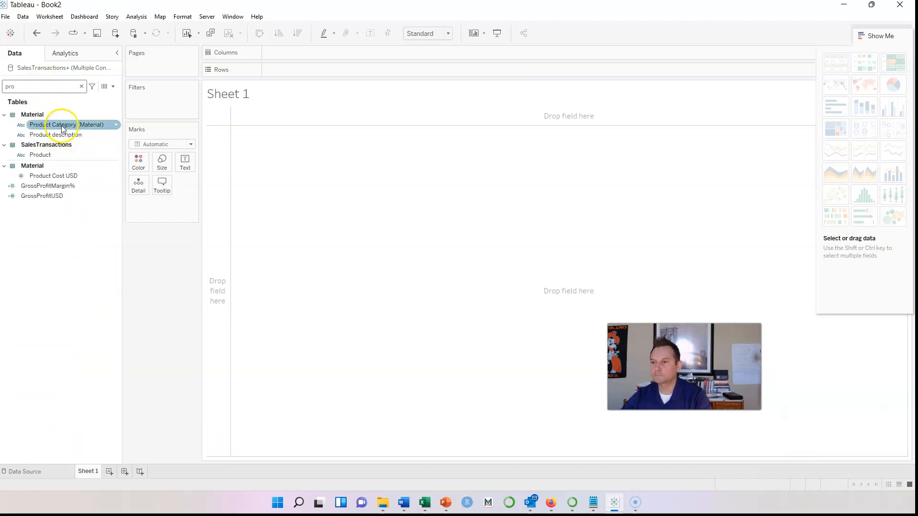
click(116, 124)
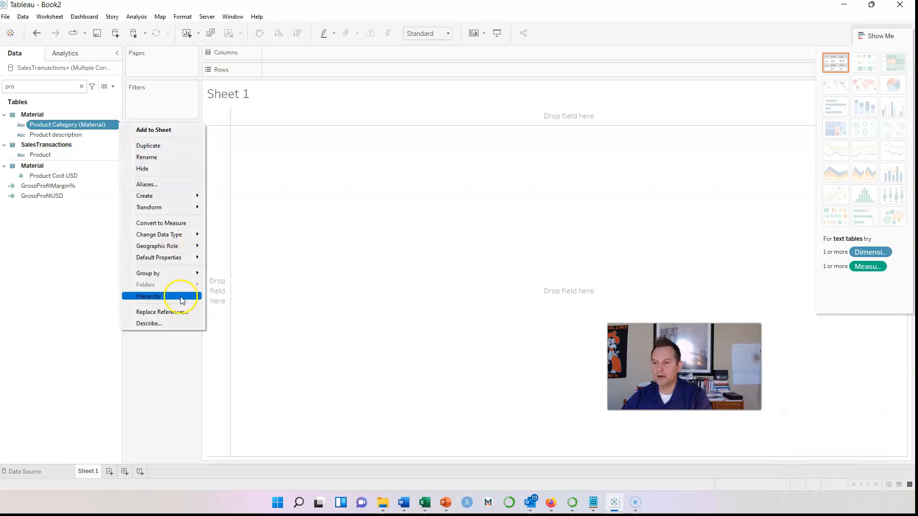
mouse_move(179, 296)
click(219, 314)
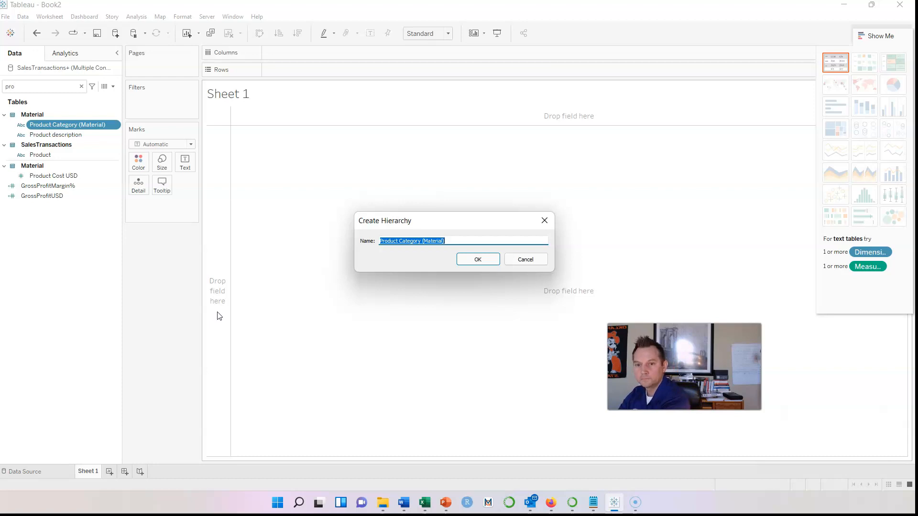
text(Product)
key(Return)
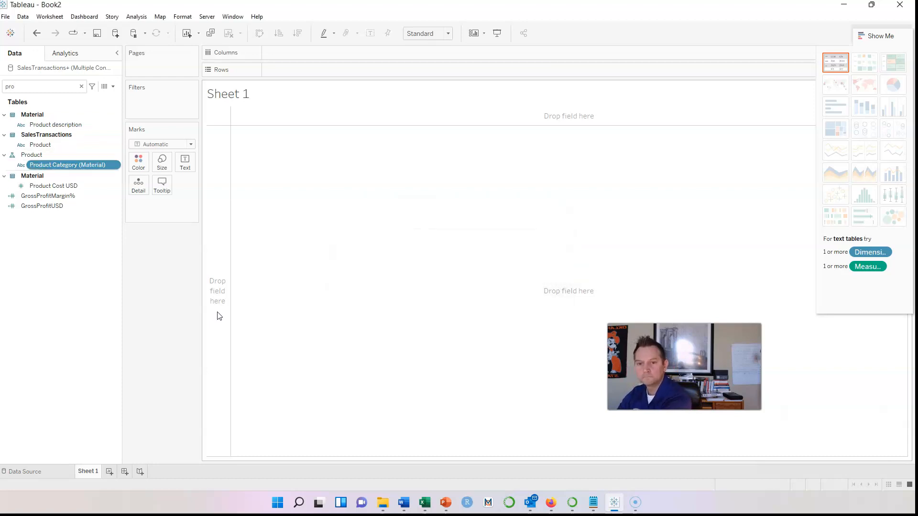
Search 'Mat' and add Material Group to the Product hierarchy
click(81, 84)
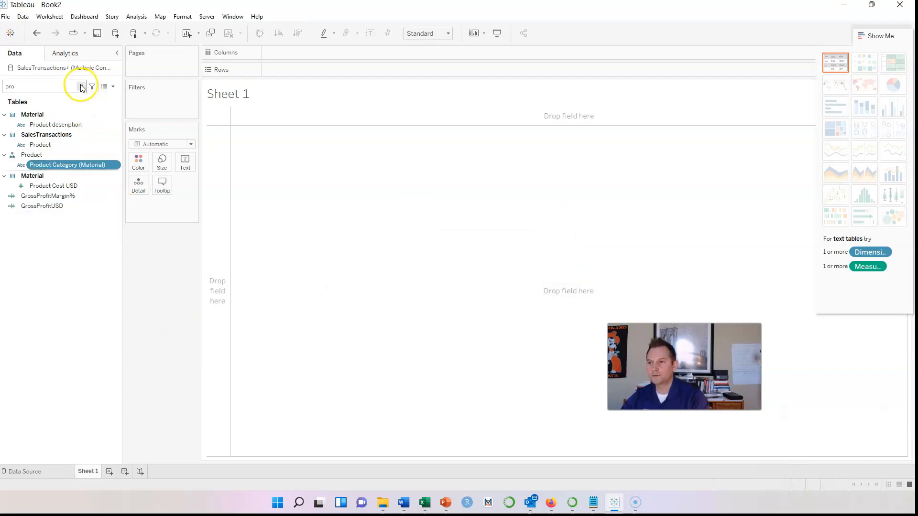
click(81, 85)
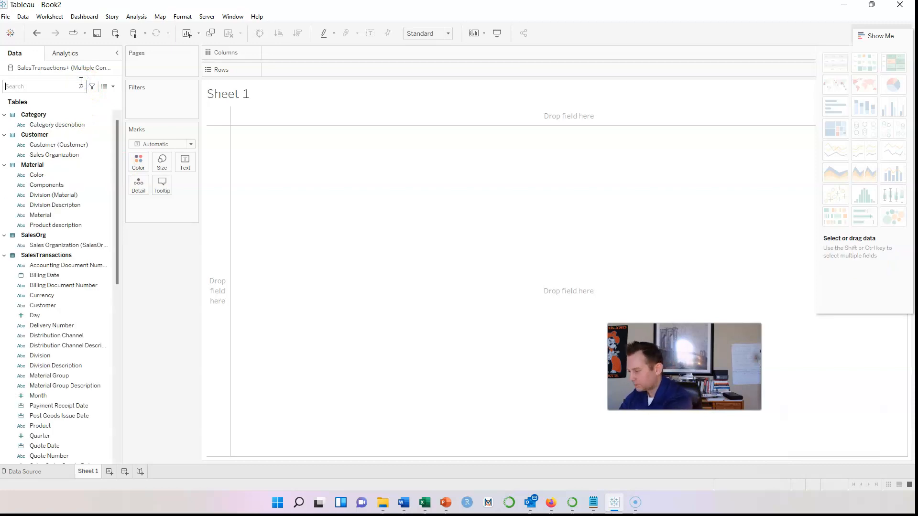
text(Mater)
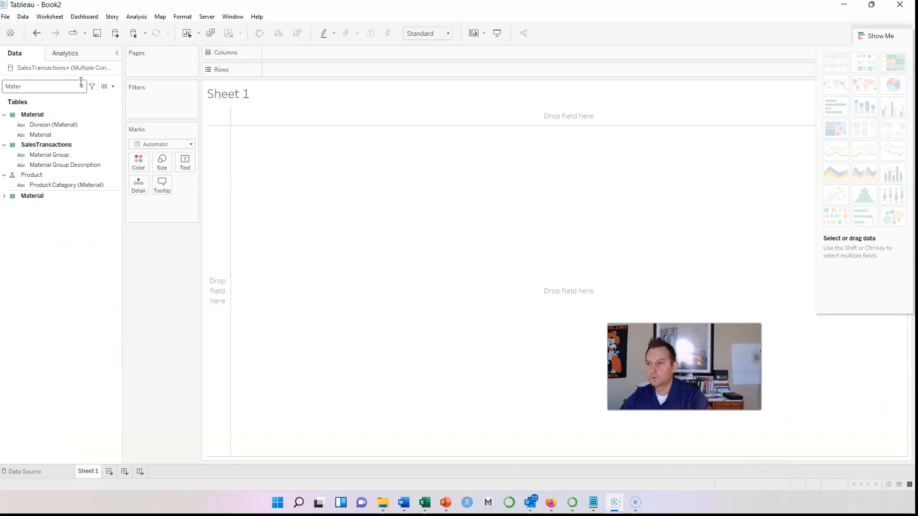
click(92, 135)
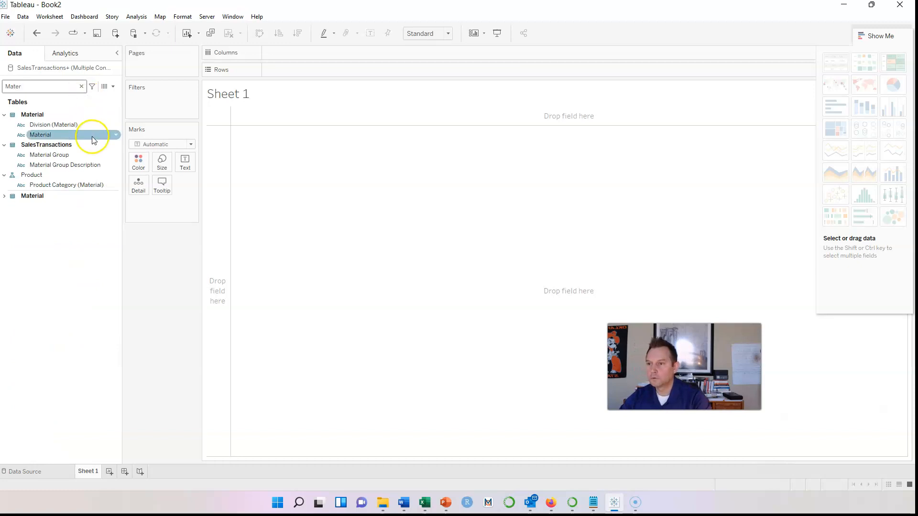
click(115, 155)
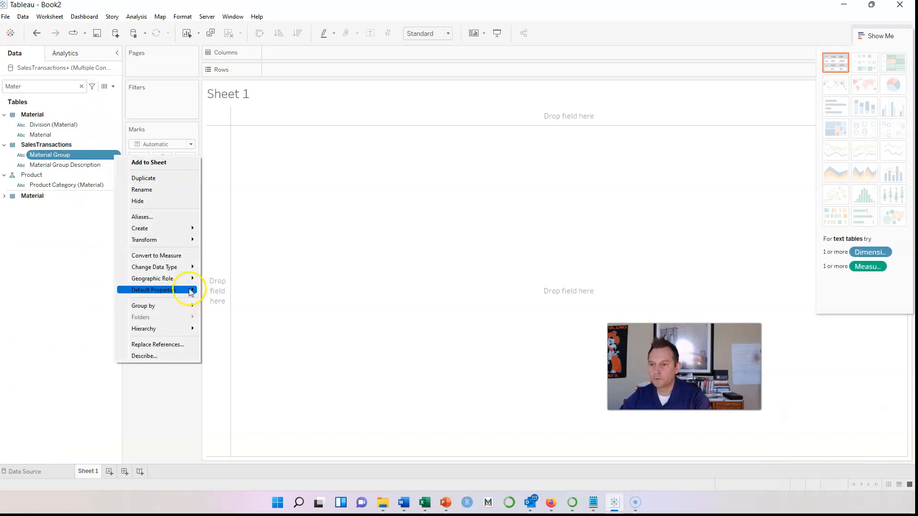
mouse_move(191, 329)
mouse_move(242, 330)
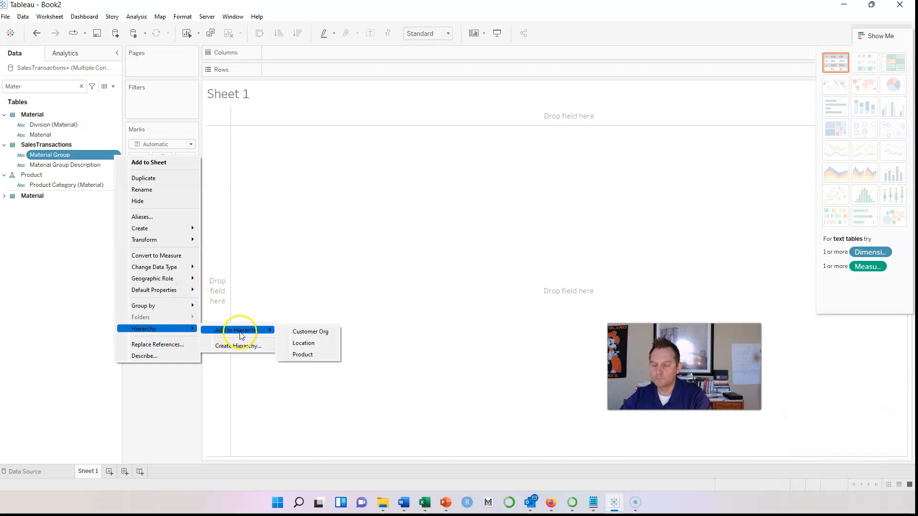
click(308, 354)
Add the SalesTransactions Product field to the Product hierarchy and clear the search
double_click(46, 88)
key(BackSpace)
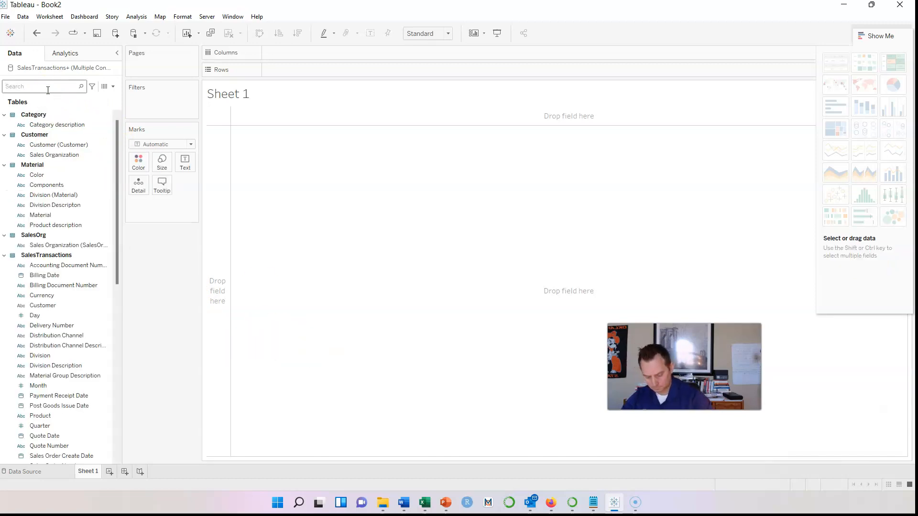
text(Prod)
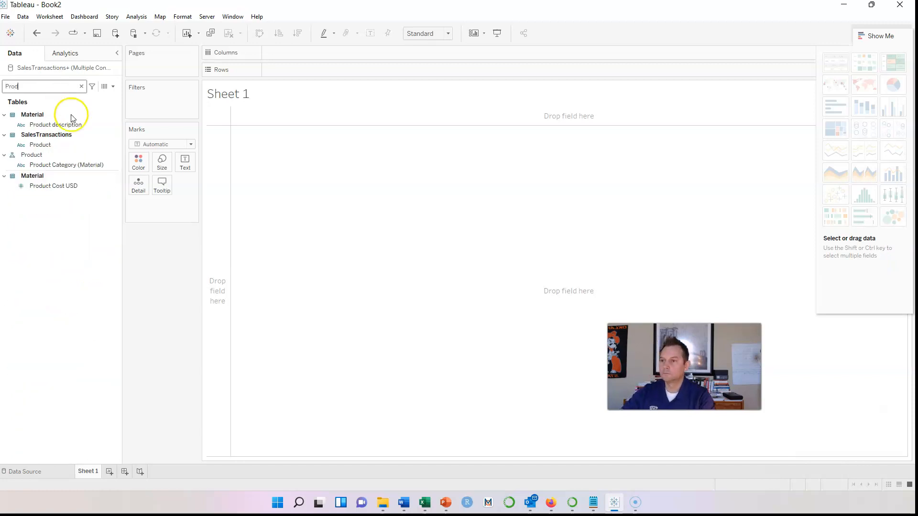
click(67, 147)
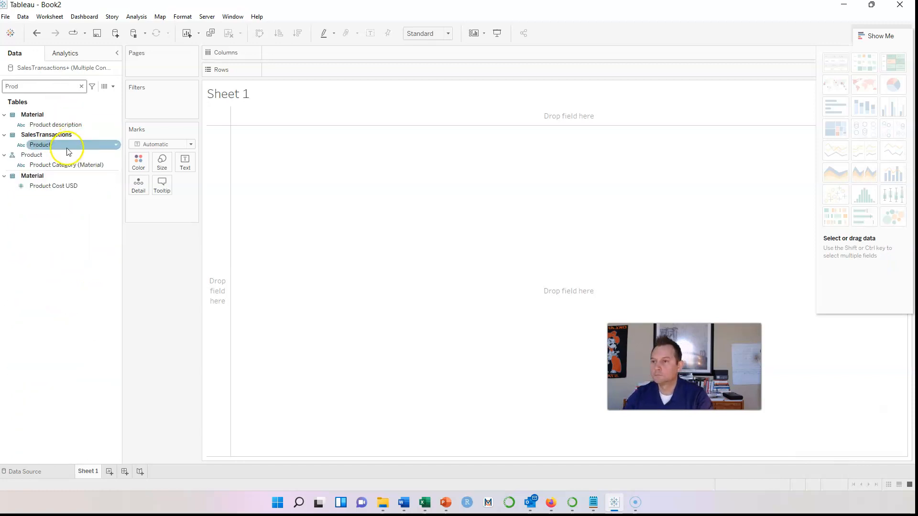
click(117, 146)
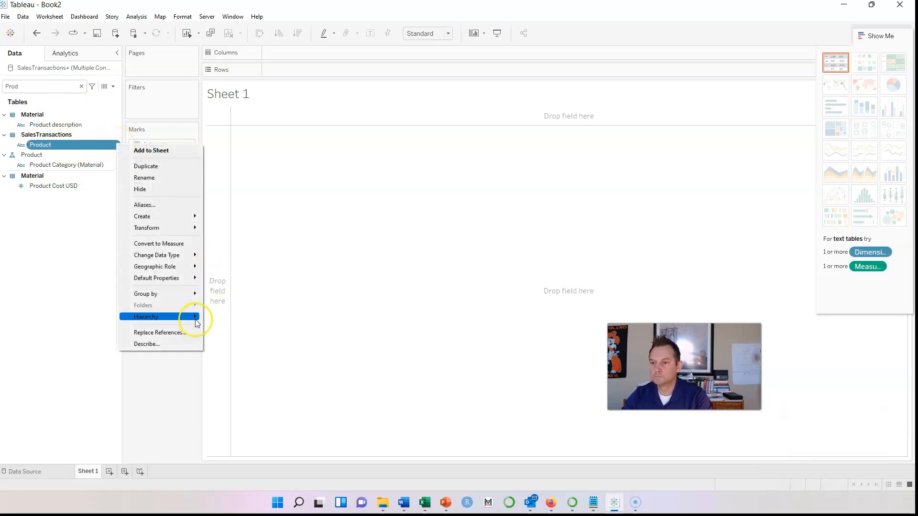
mouse_move(204, 318)
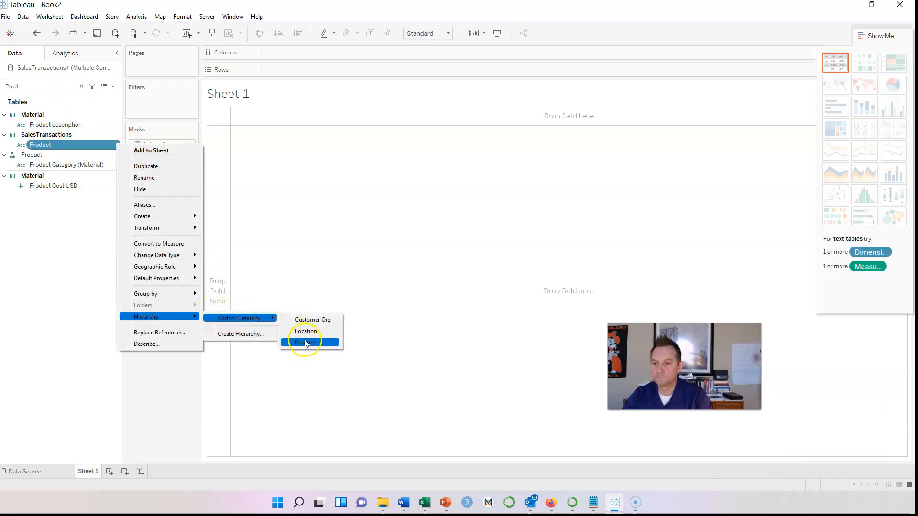
click(307, 342)
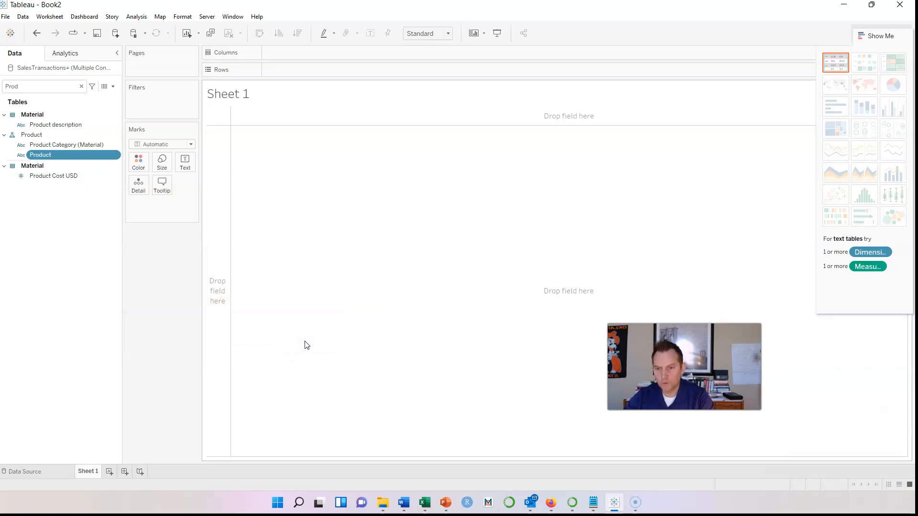
click(81, 86)
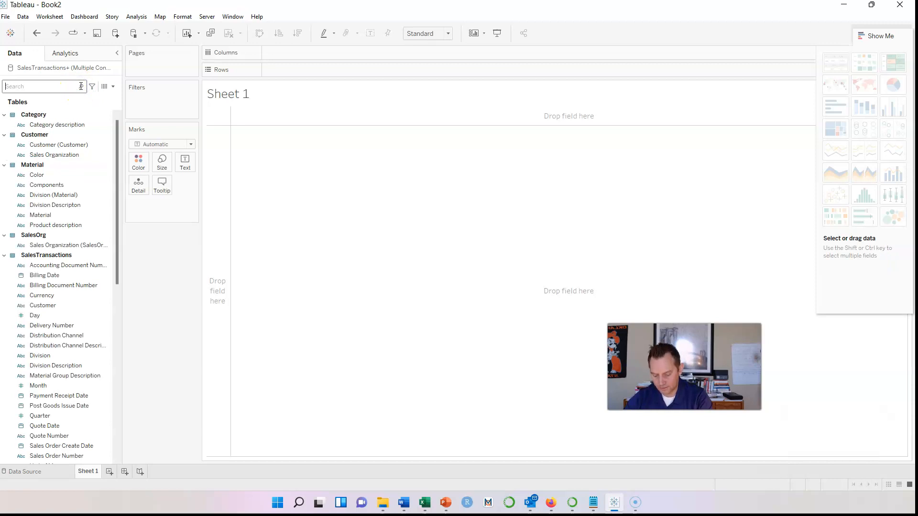
Create a hierarchy named SalesArea from the Distribution Channel field
click(22, 86)
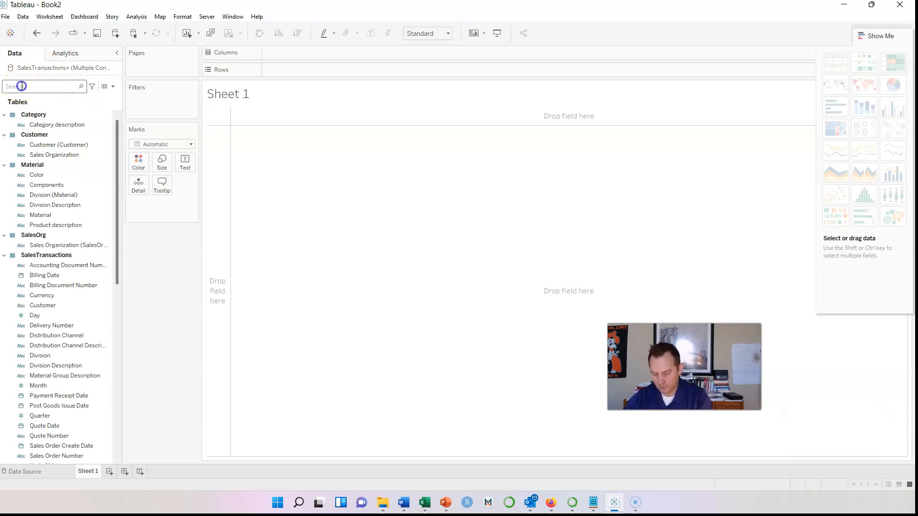
text(Dis)
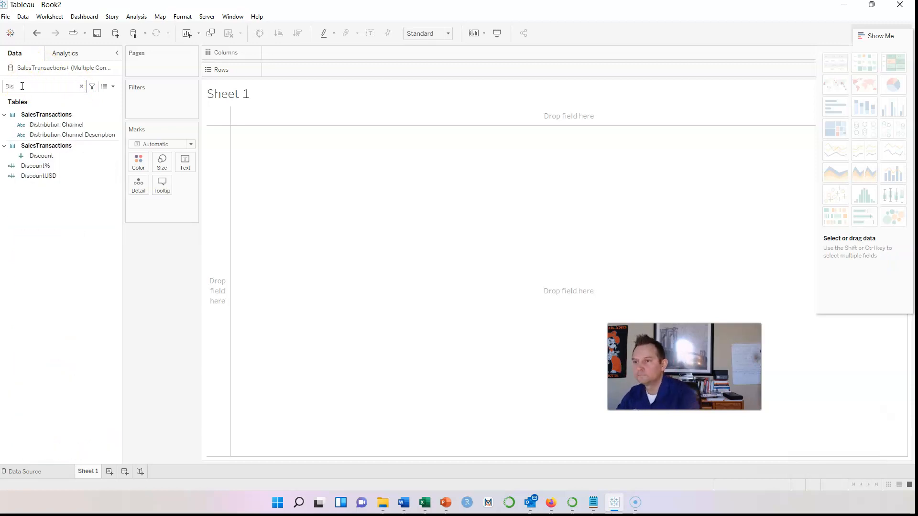
click(115, 126)
right_click(117, 129)
click(173, 220)
mouse_move(185, 300)
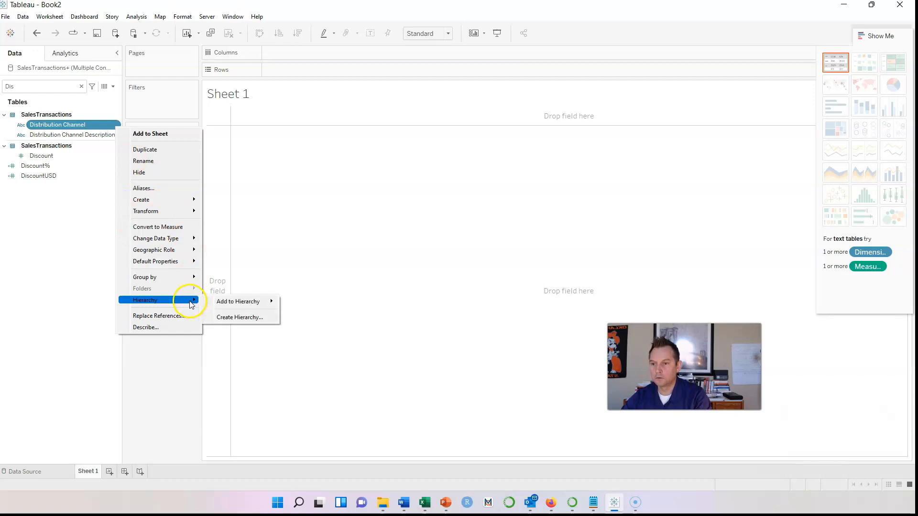
click(229, 317)
text(SalesArea)
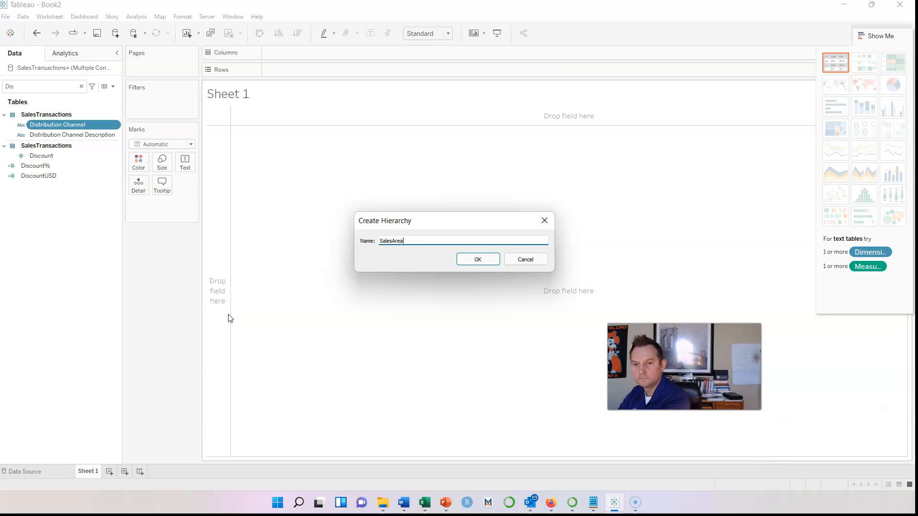
key(Return)
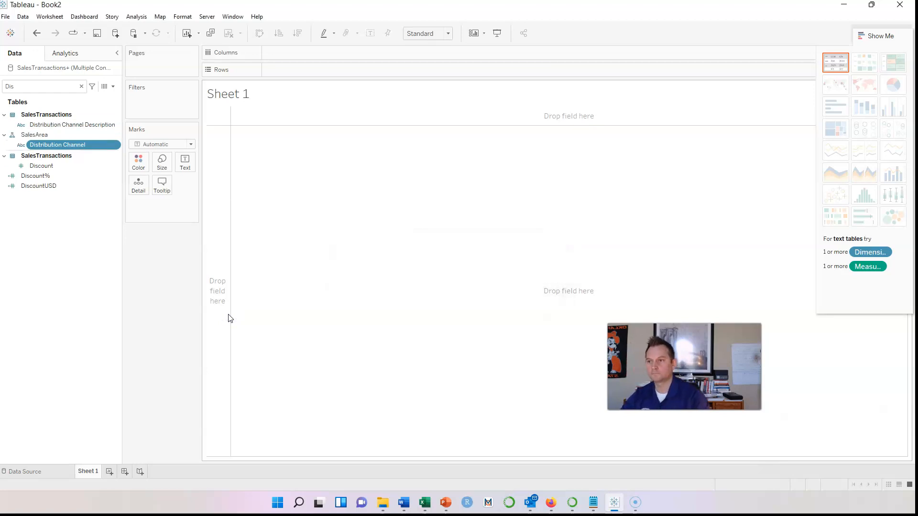
Search 'Div' and add Division to the SalesArea hierarchy
double_click(34, 86)
key(BackSpace)
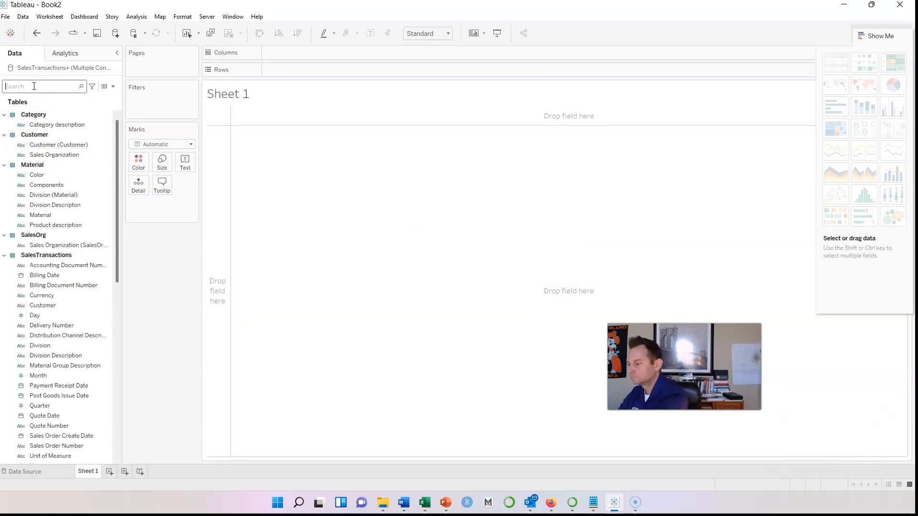
text(Div)
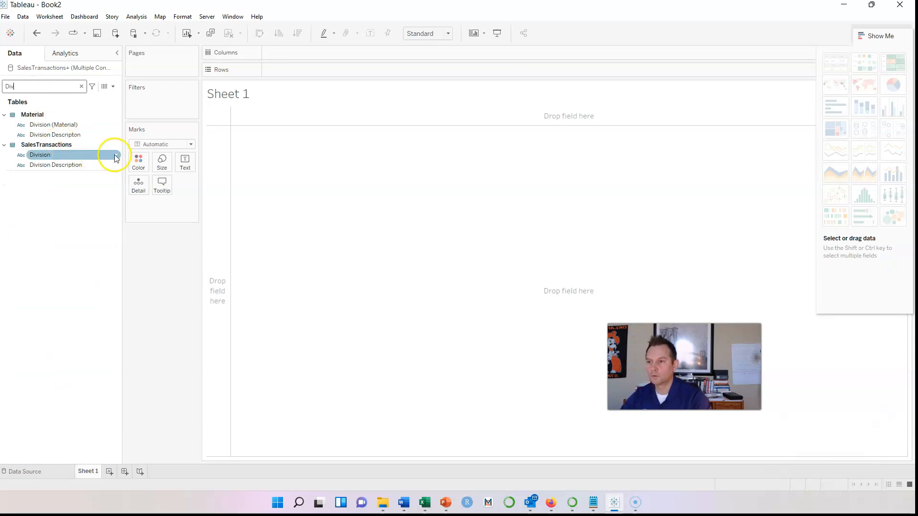
right_click(113, 155)
mouse_move(189, 328)
mouse_move(235, 328)
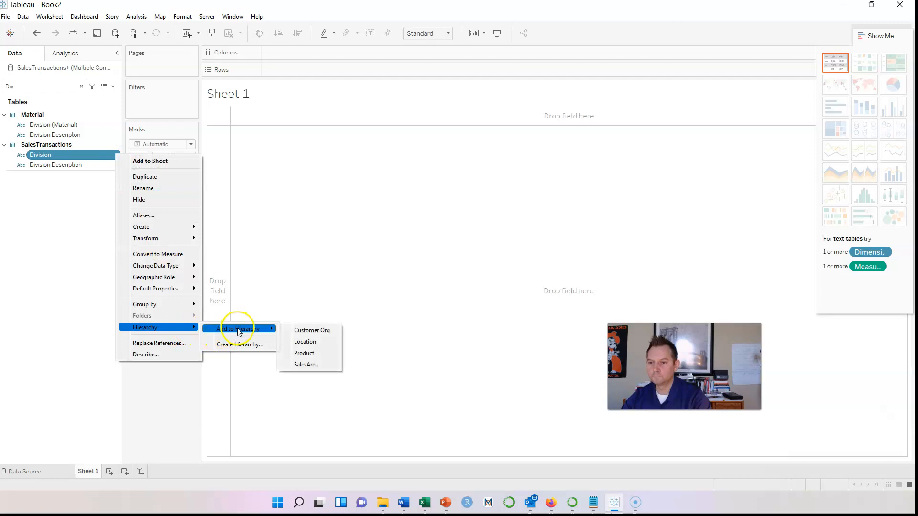
click(318, 366)
Add the Customer table's Sales Organization to SalesArea and clear the search
double_click(41, 90)
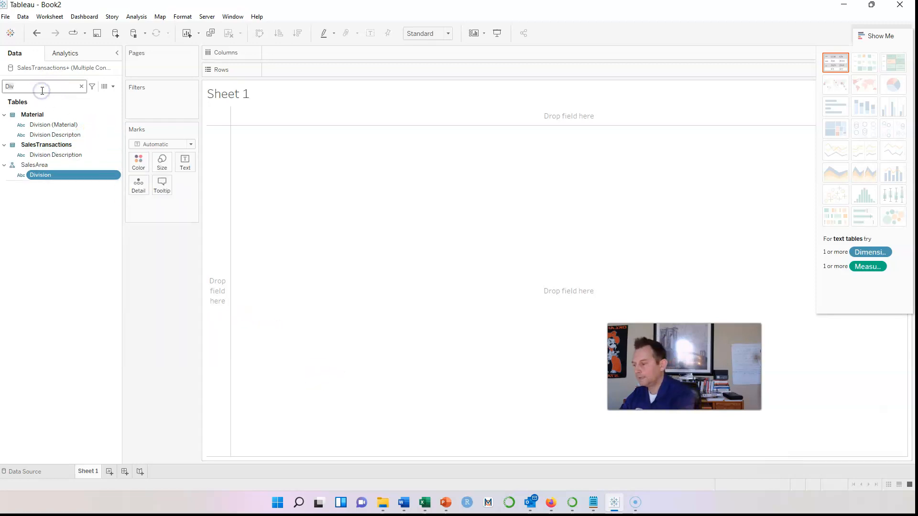
key(BackSpace)
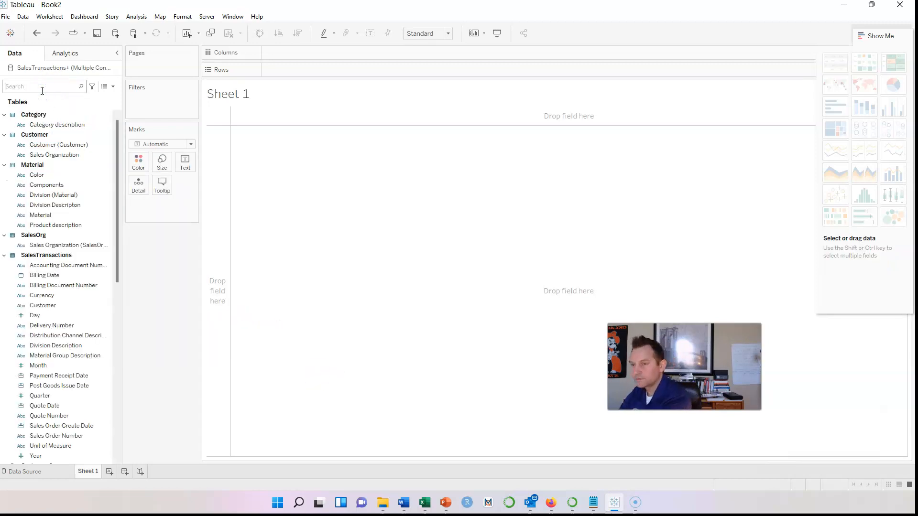
text(Sales)
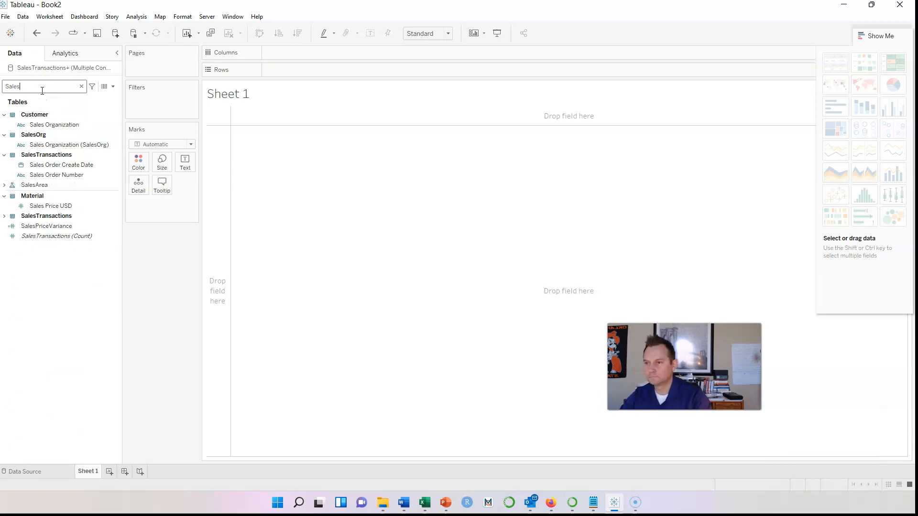
click(62, 124)
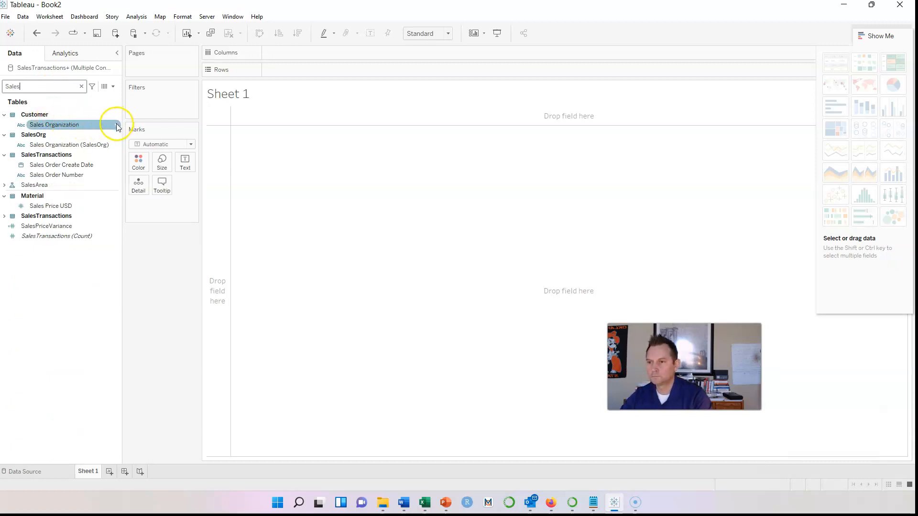
click(117, 140)
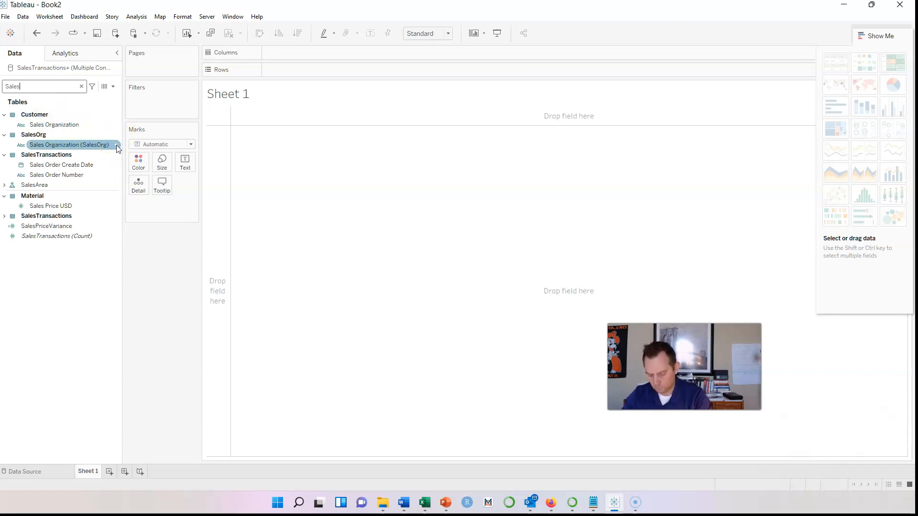
right_click(115, 125)
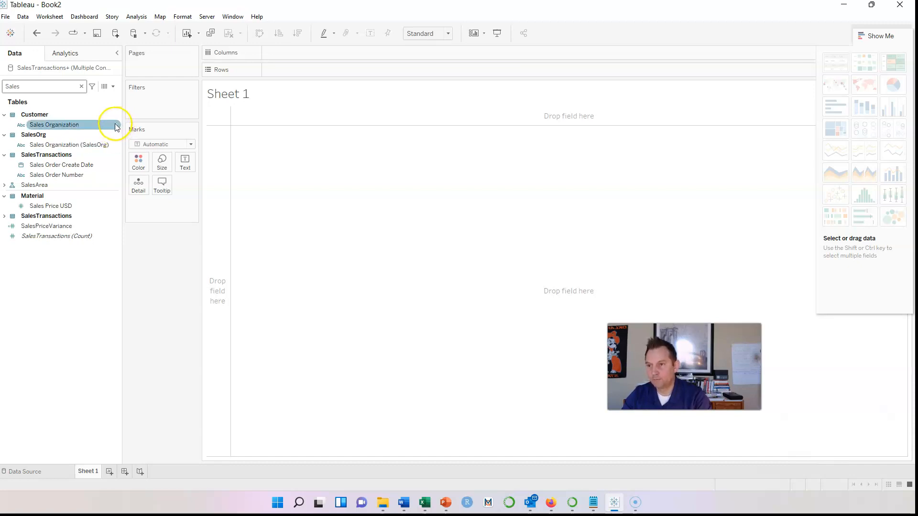
mouse_move(173, 297)
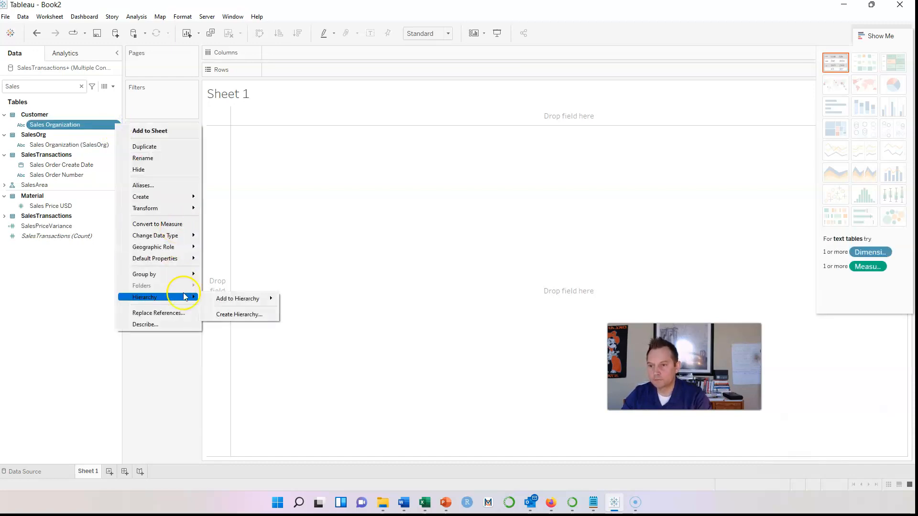
mouse_move(255, 301)
click(298, 334)
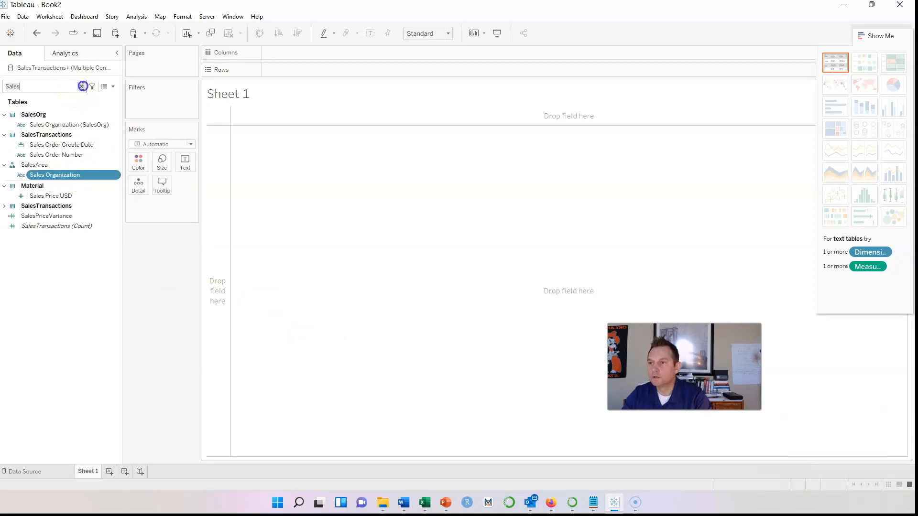
click(81, 86)
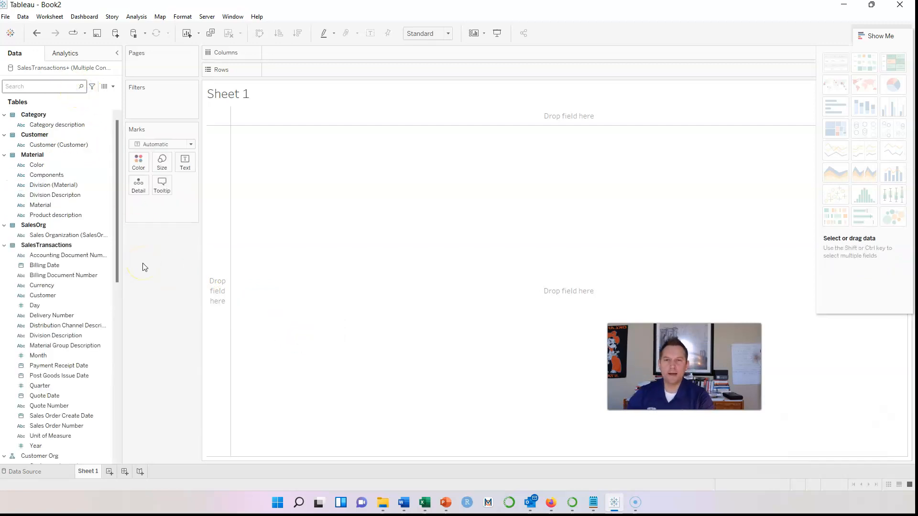
click(102, 445)
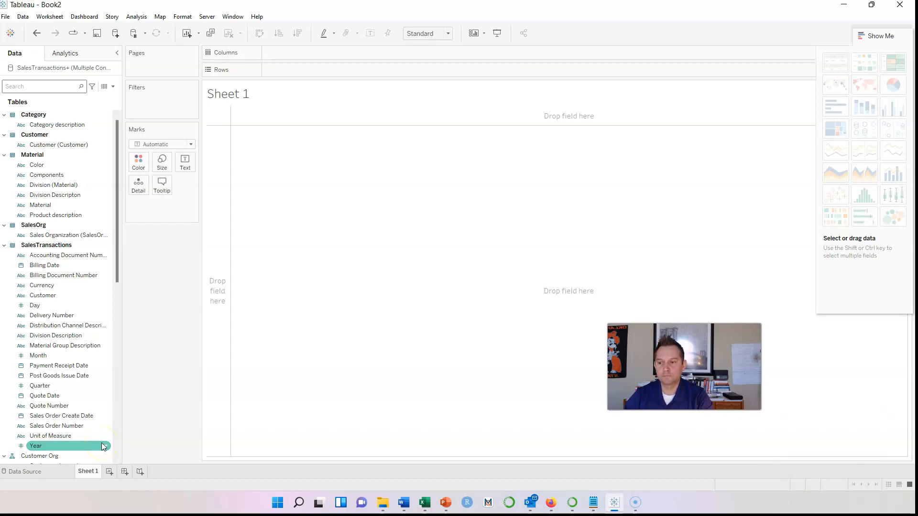
click(105, 478)
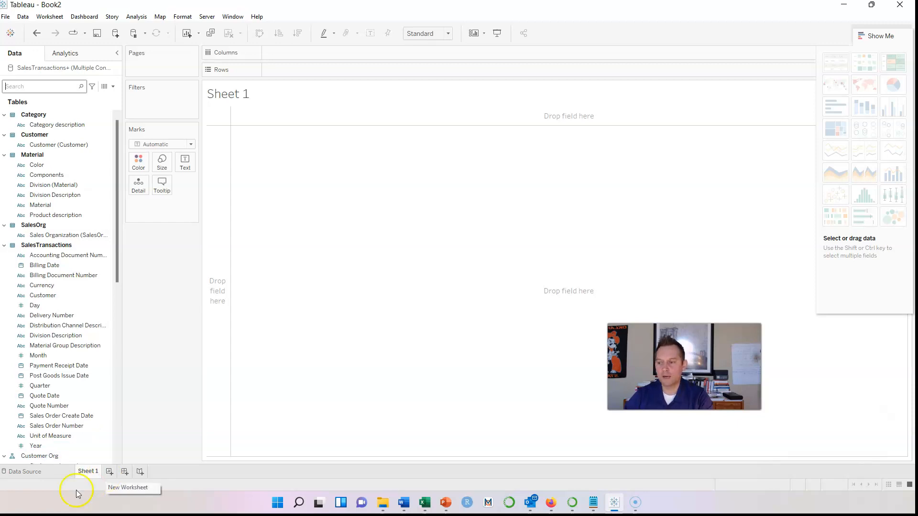